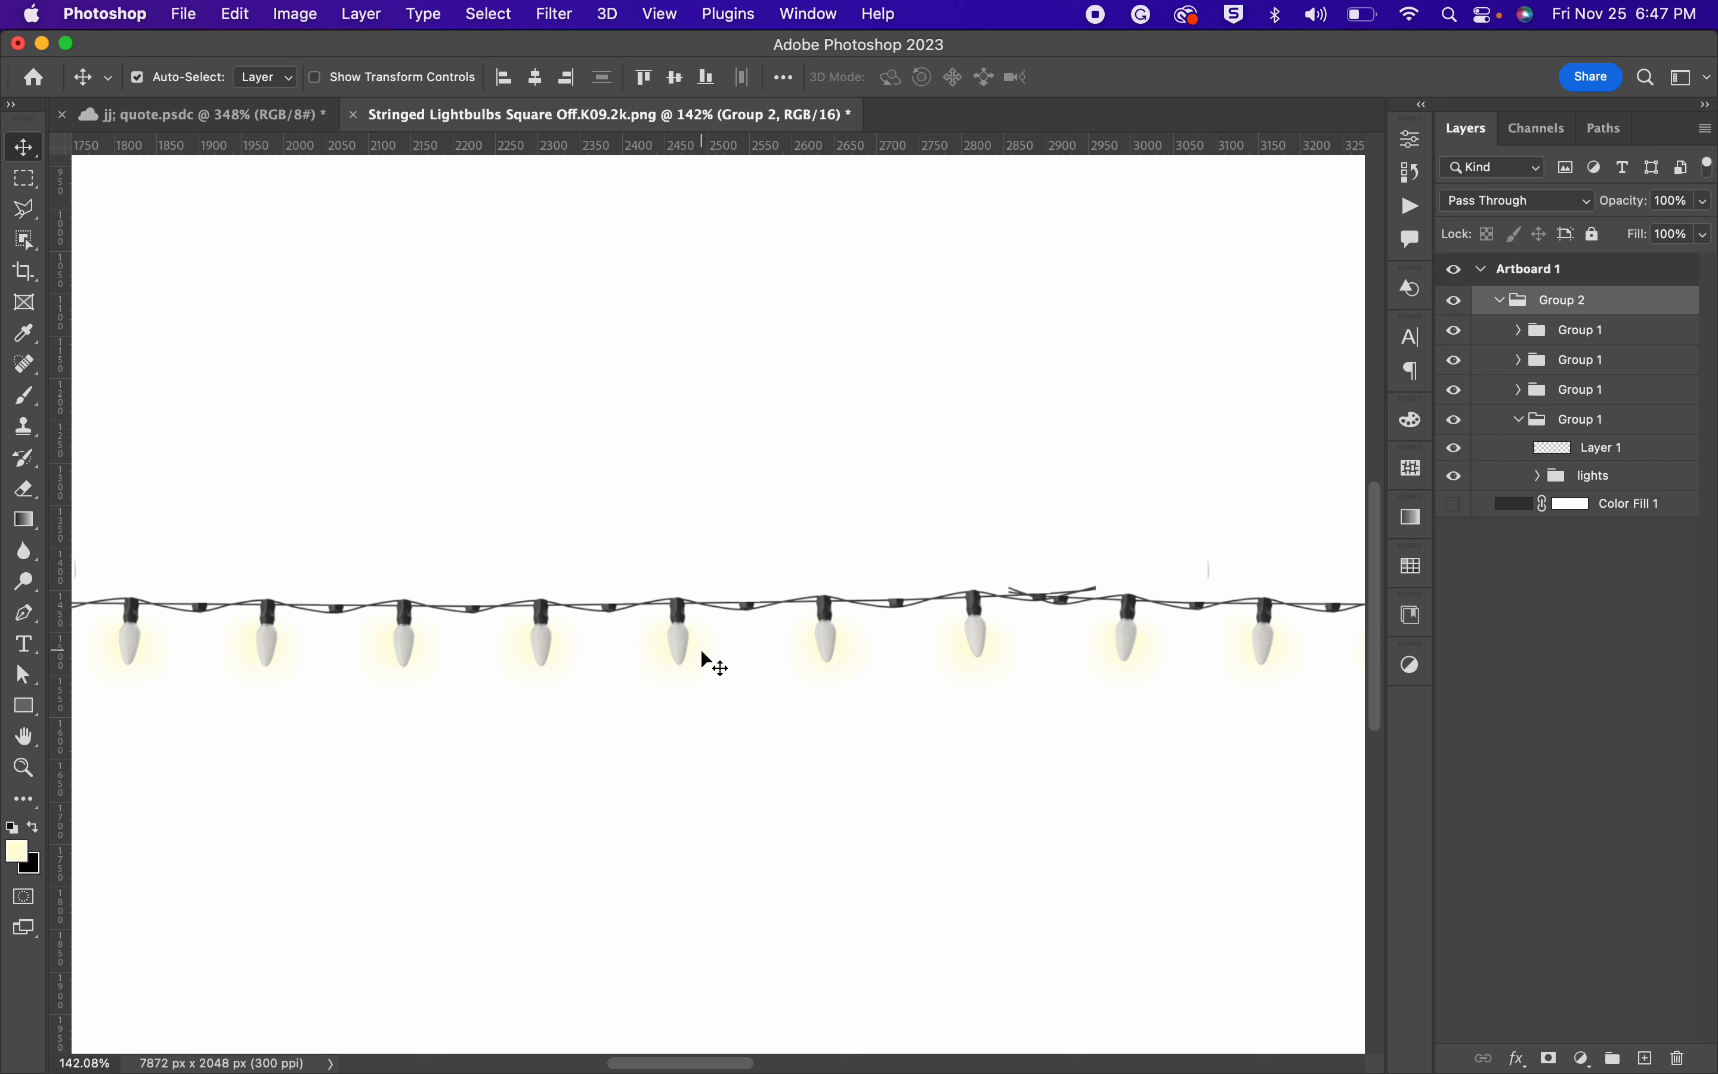
Show the dark Color Fill 1 layer behind the light string and collapse Group 2.
left_click(1455, 506)
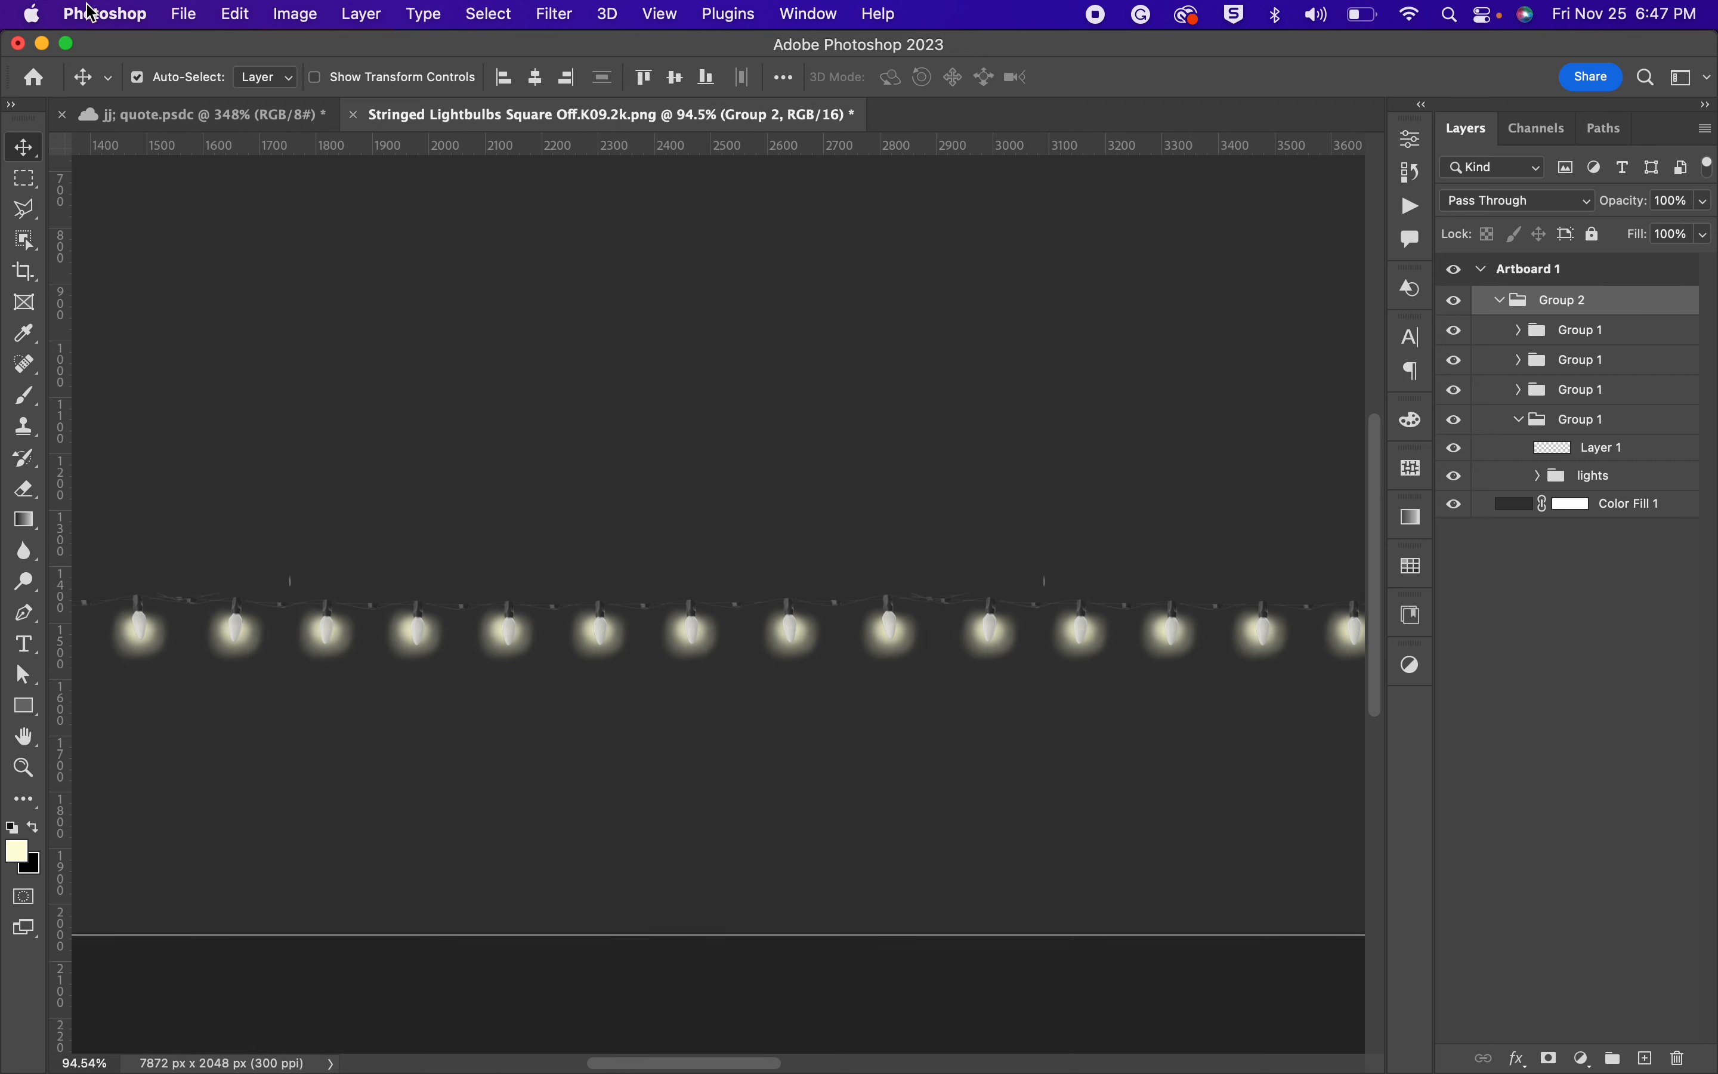
scroll(617, 406, "left", 5)
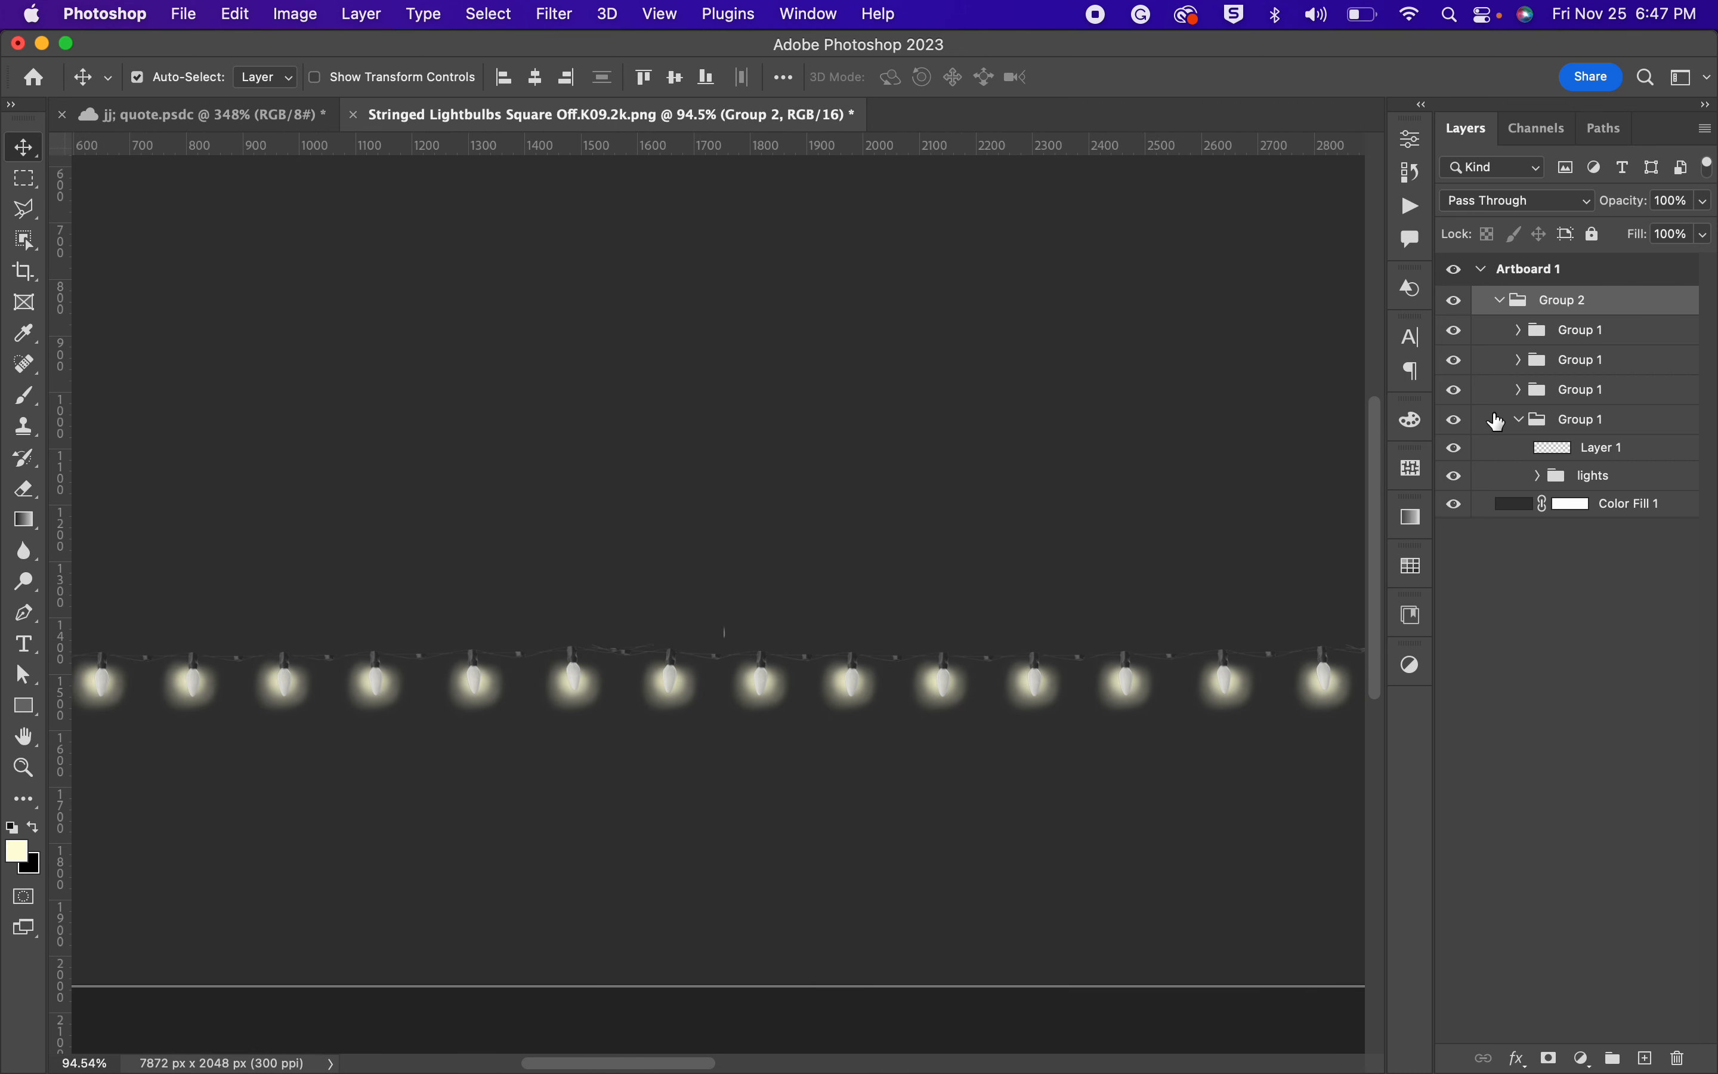
left_click(1498, 301)
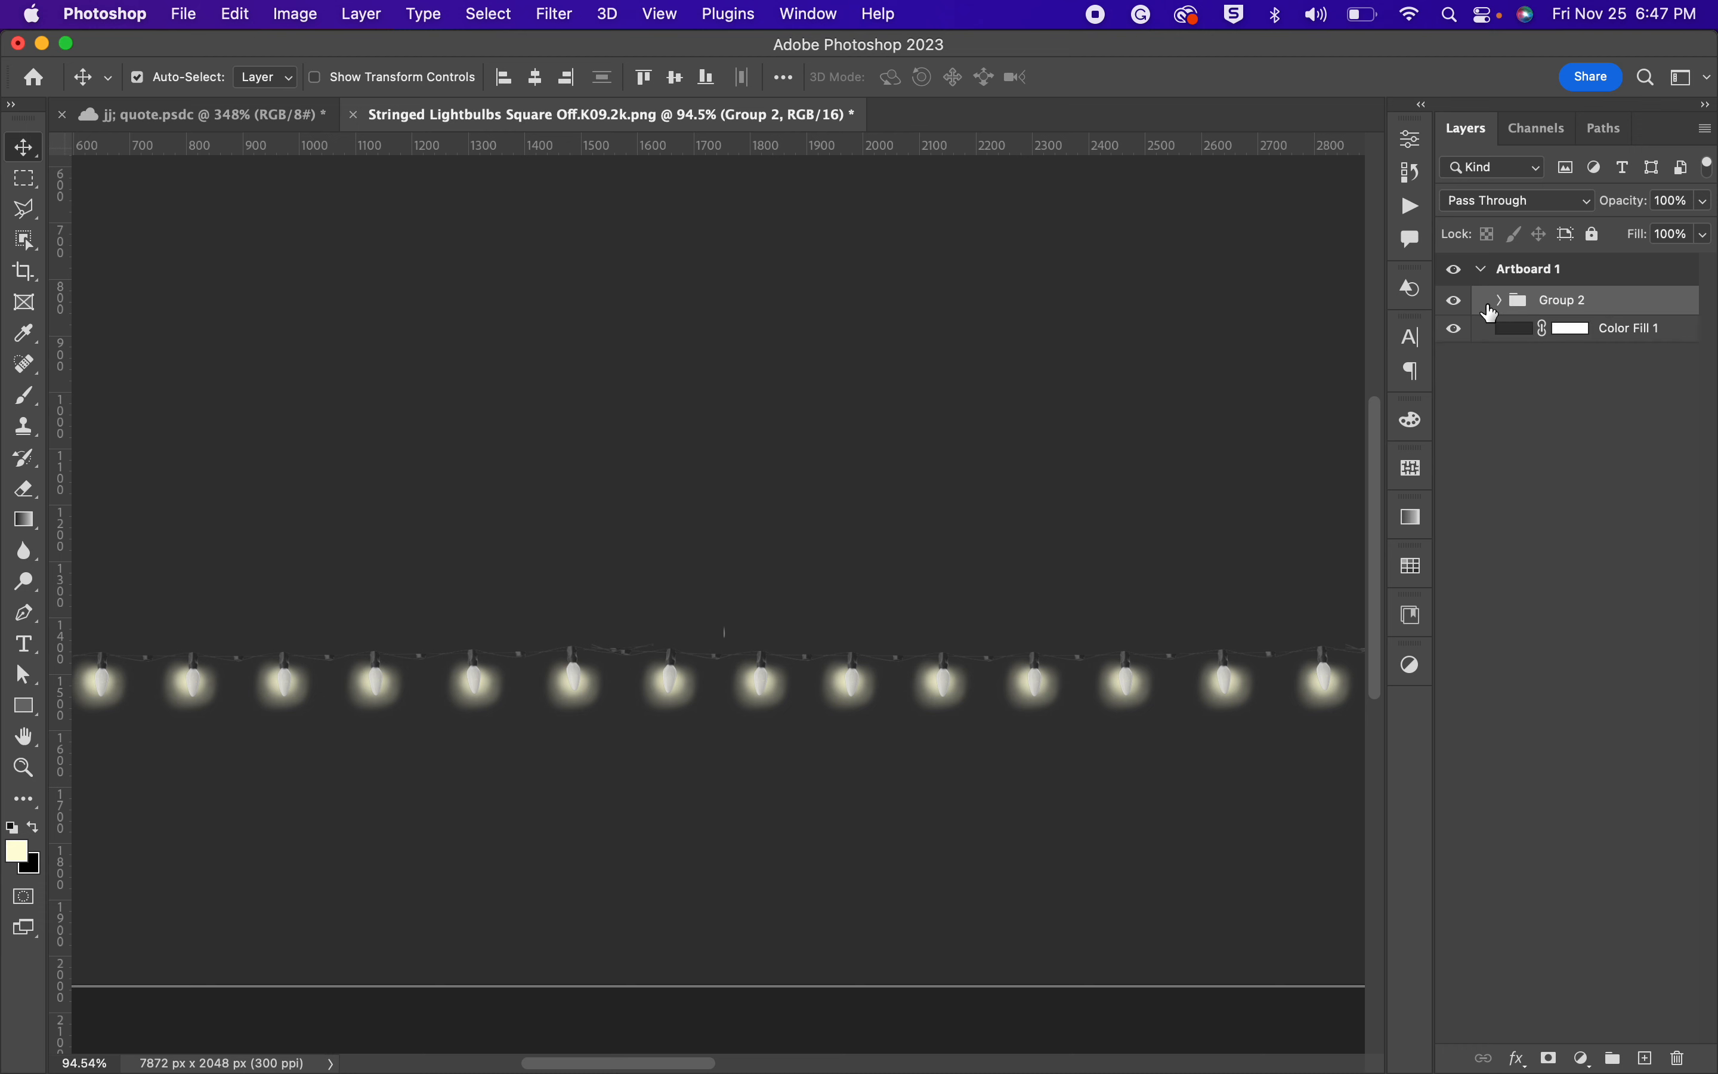
left_click(1457, 301)
scroll(1349, 322, "down", 4)
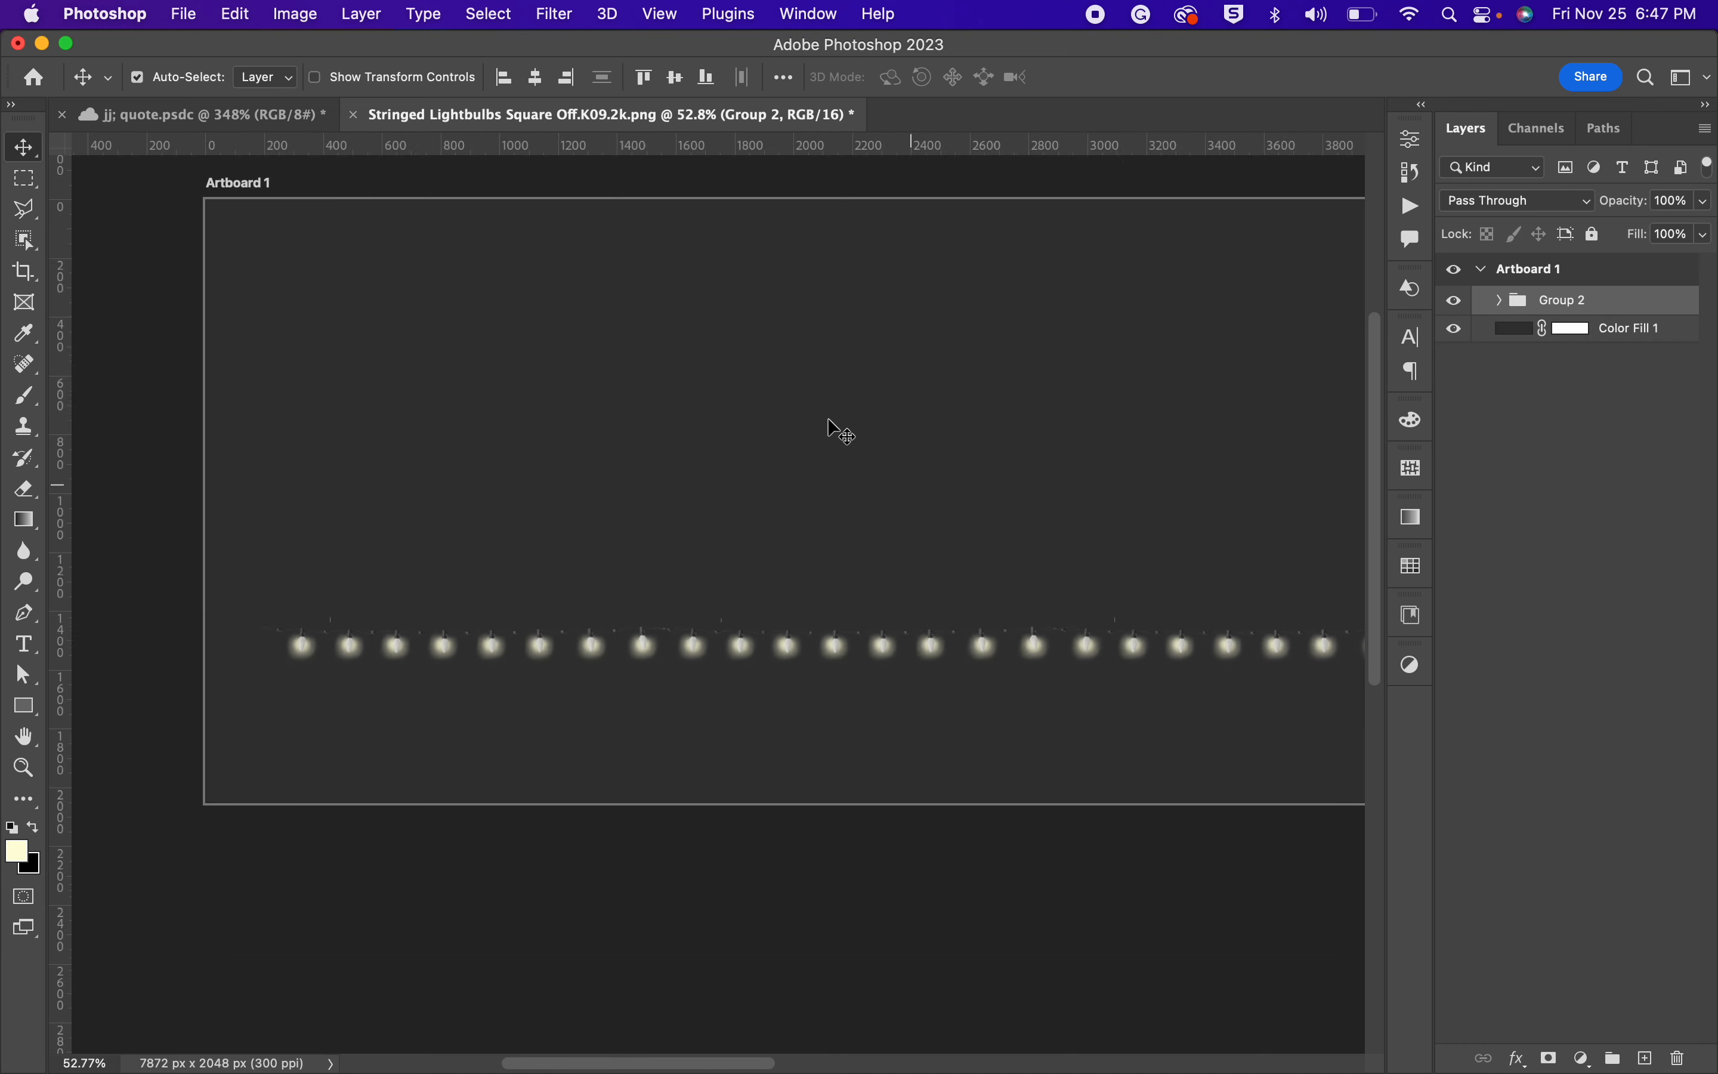
scroll(837, 429, "down", 2)
Switch to the jj; quote.psdc house document and briefly show the Group 2 copy 5 layer to examine its light strand.
left_click(191, 114)
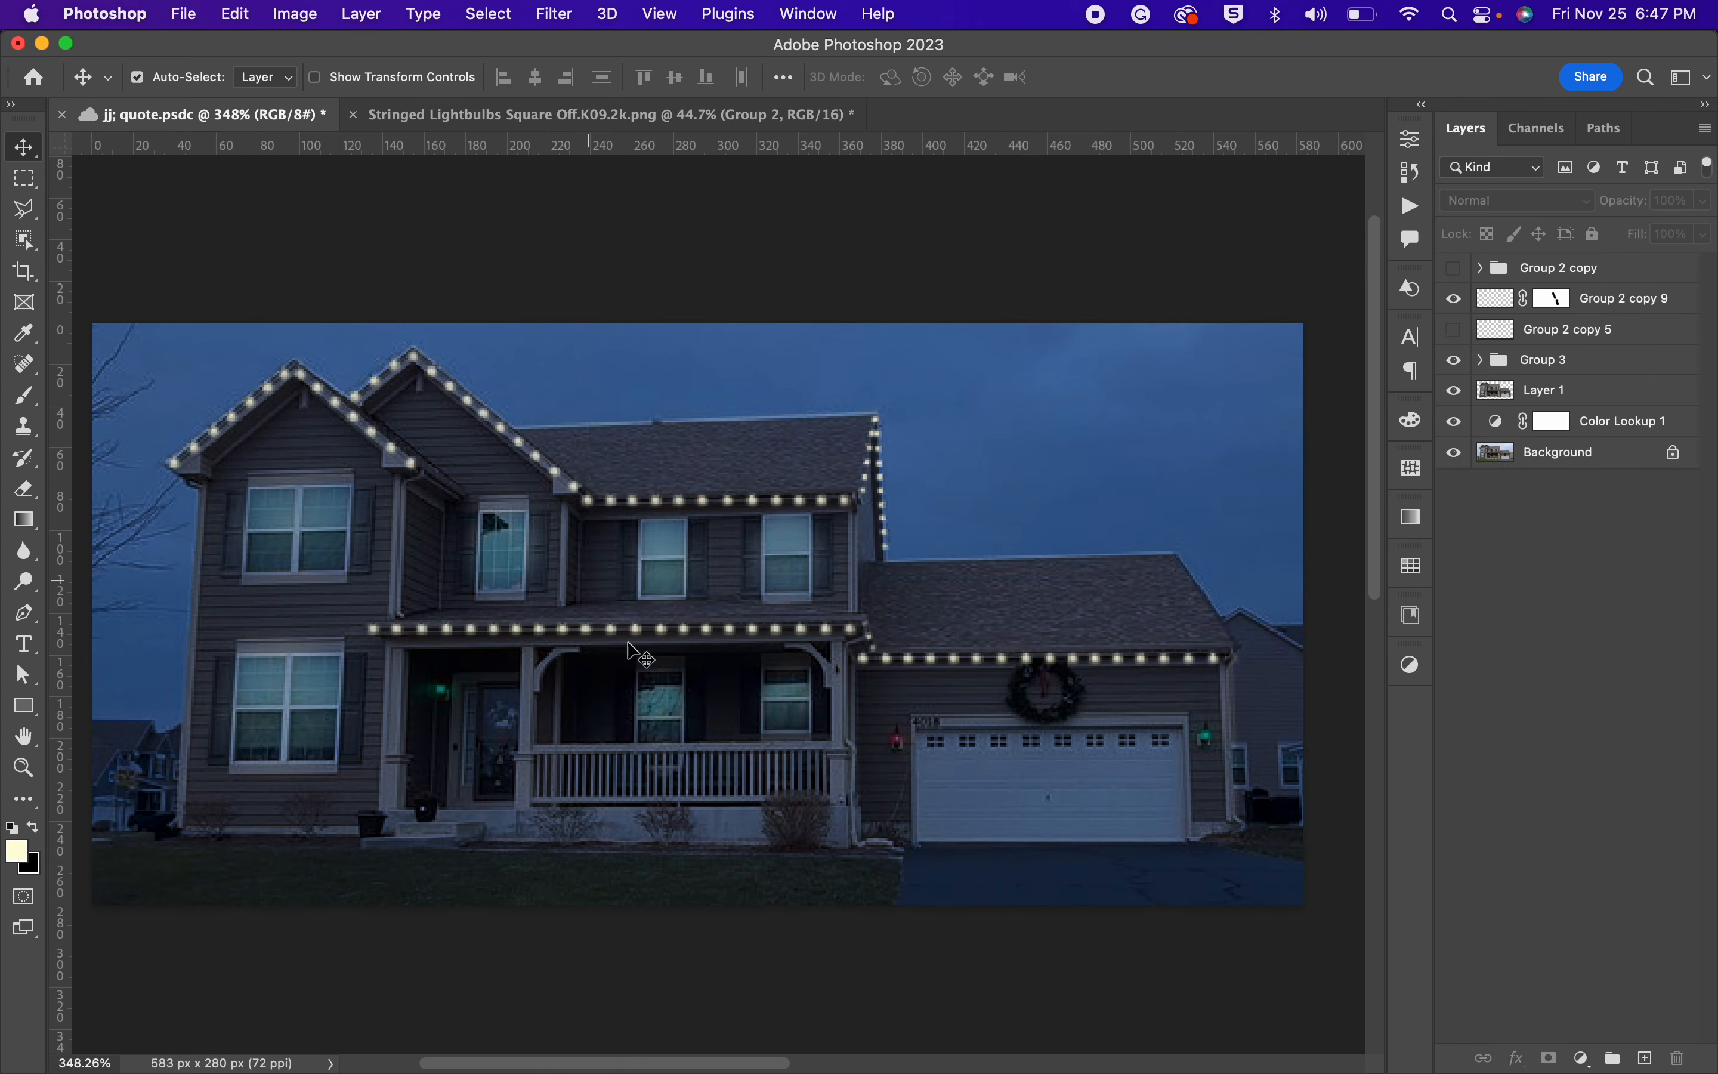
scroll(647, 666, "right", 3)
left_click(1458, 329)
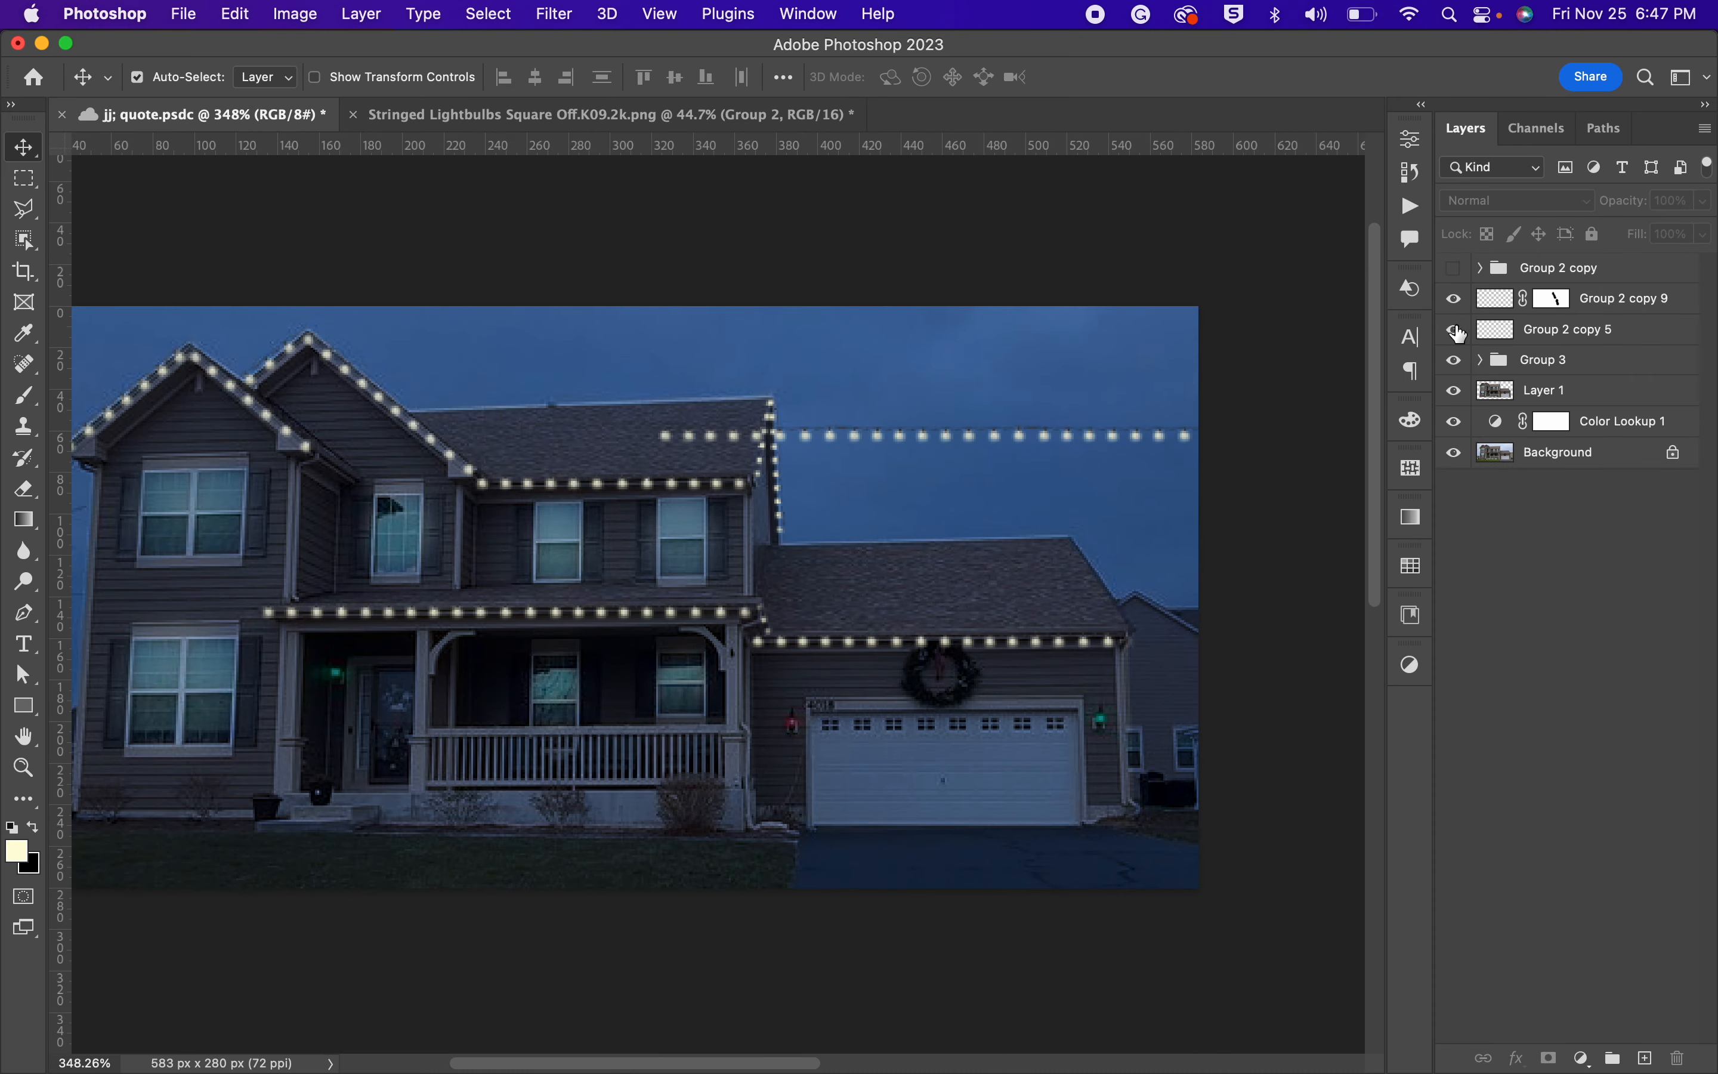
left_click(1457, 330)
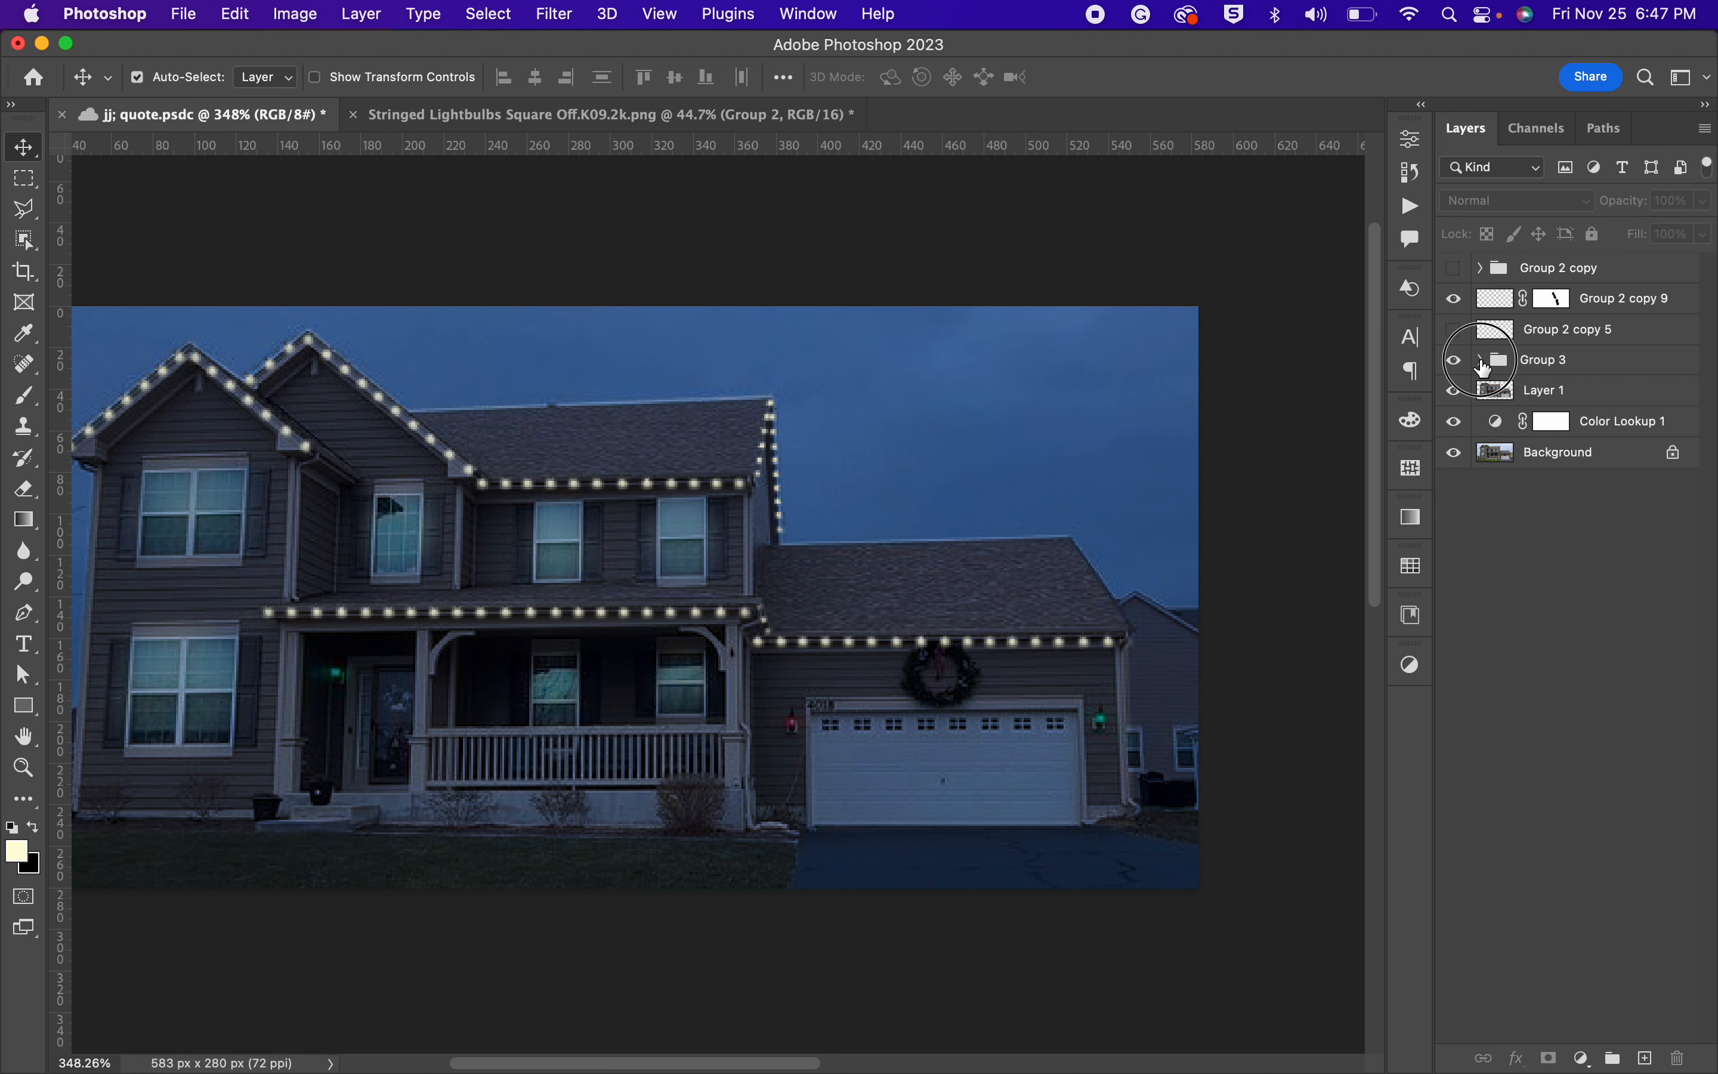
Remove the layer mask from the garage light strand, Group 2 inside Group 3, and move the strand down off the eave.
left_click(1482, 361)
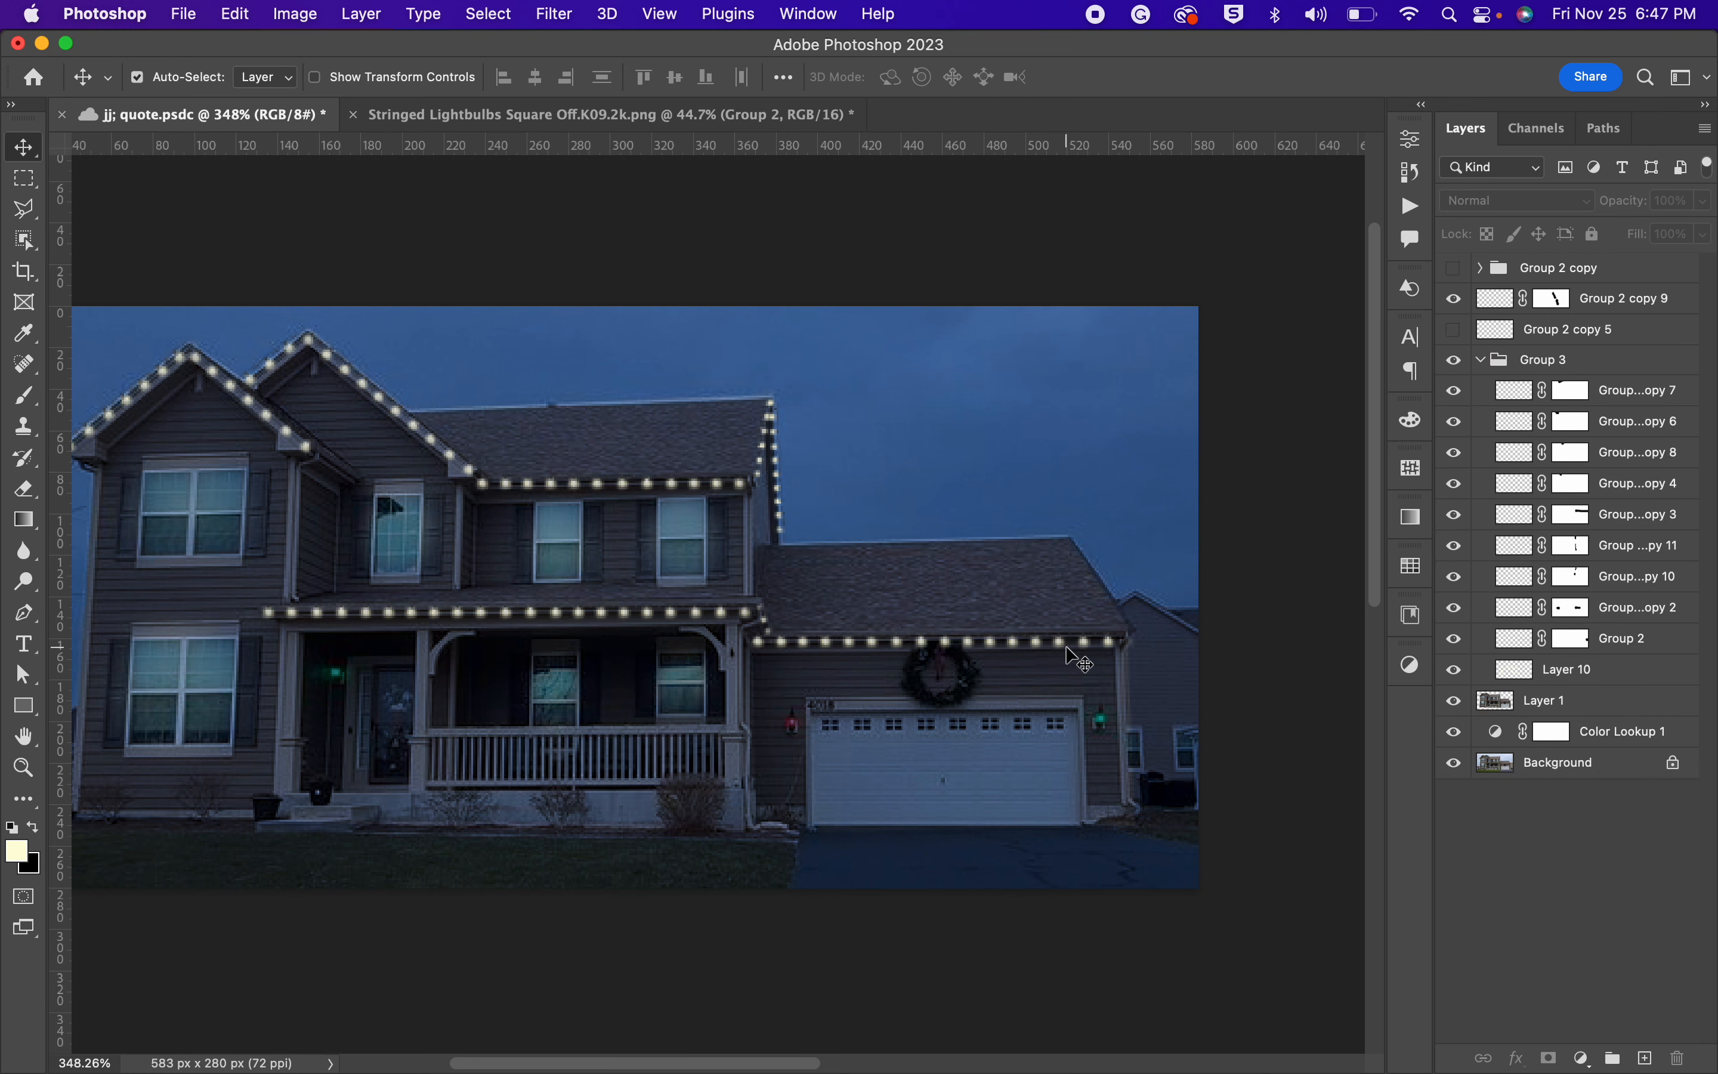
scroll(1077, 659, "up", 3)
scroll(1077, 659, "right", 1)
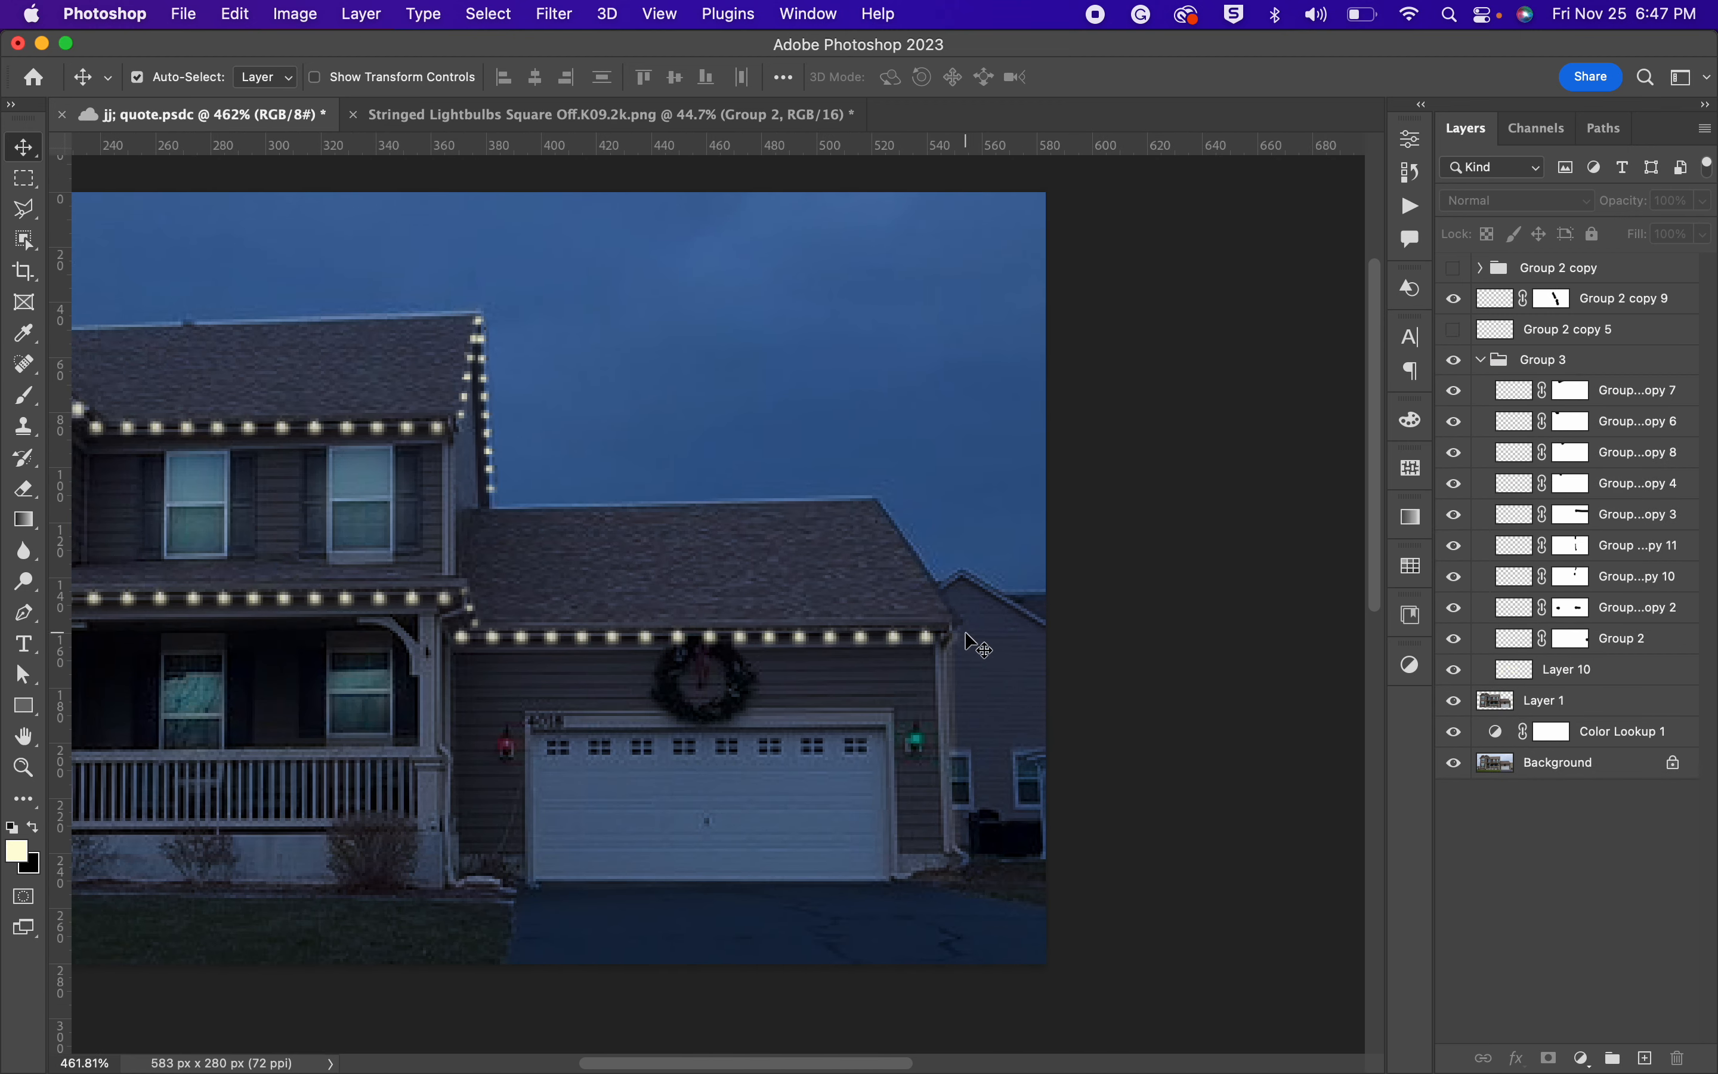
left_click(935, 642)
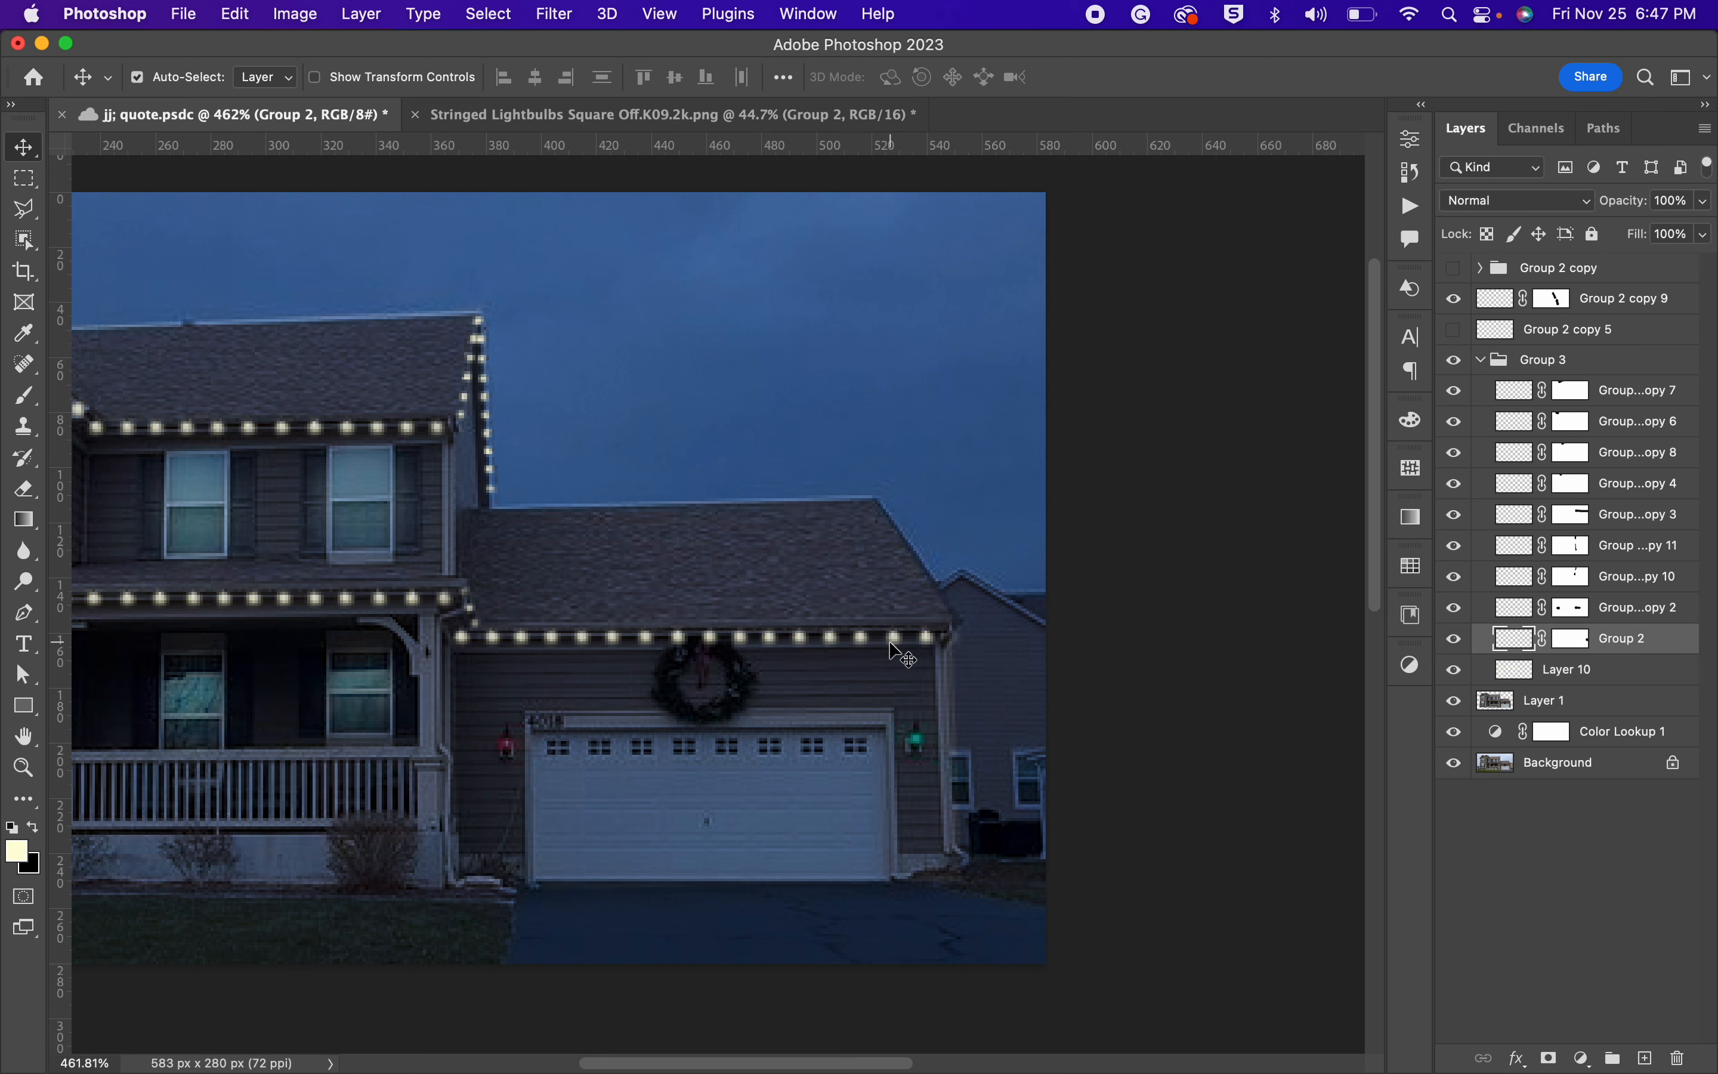
scroll(898, 653, "up", 3)
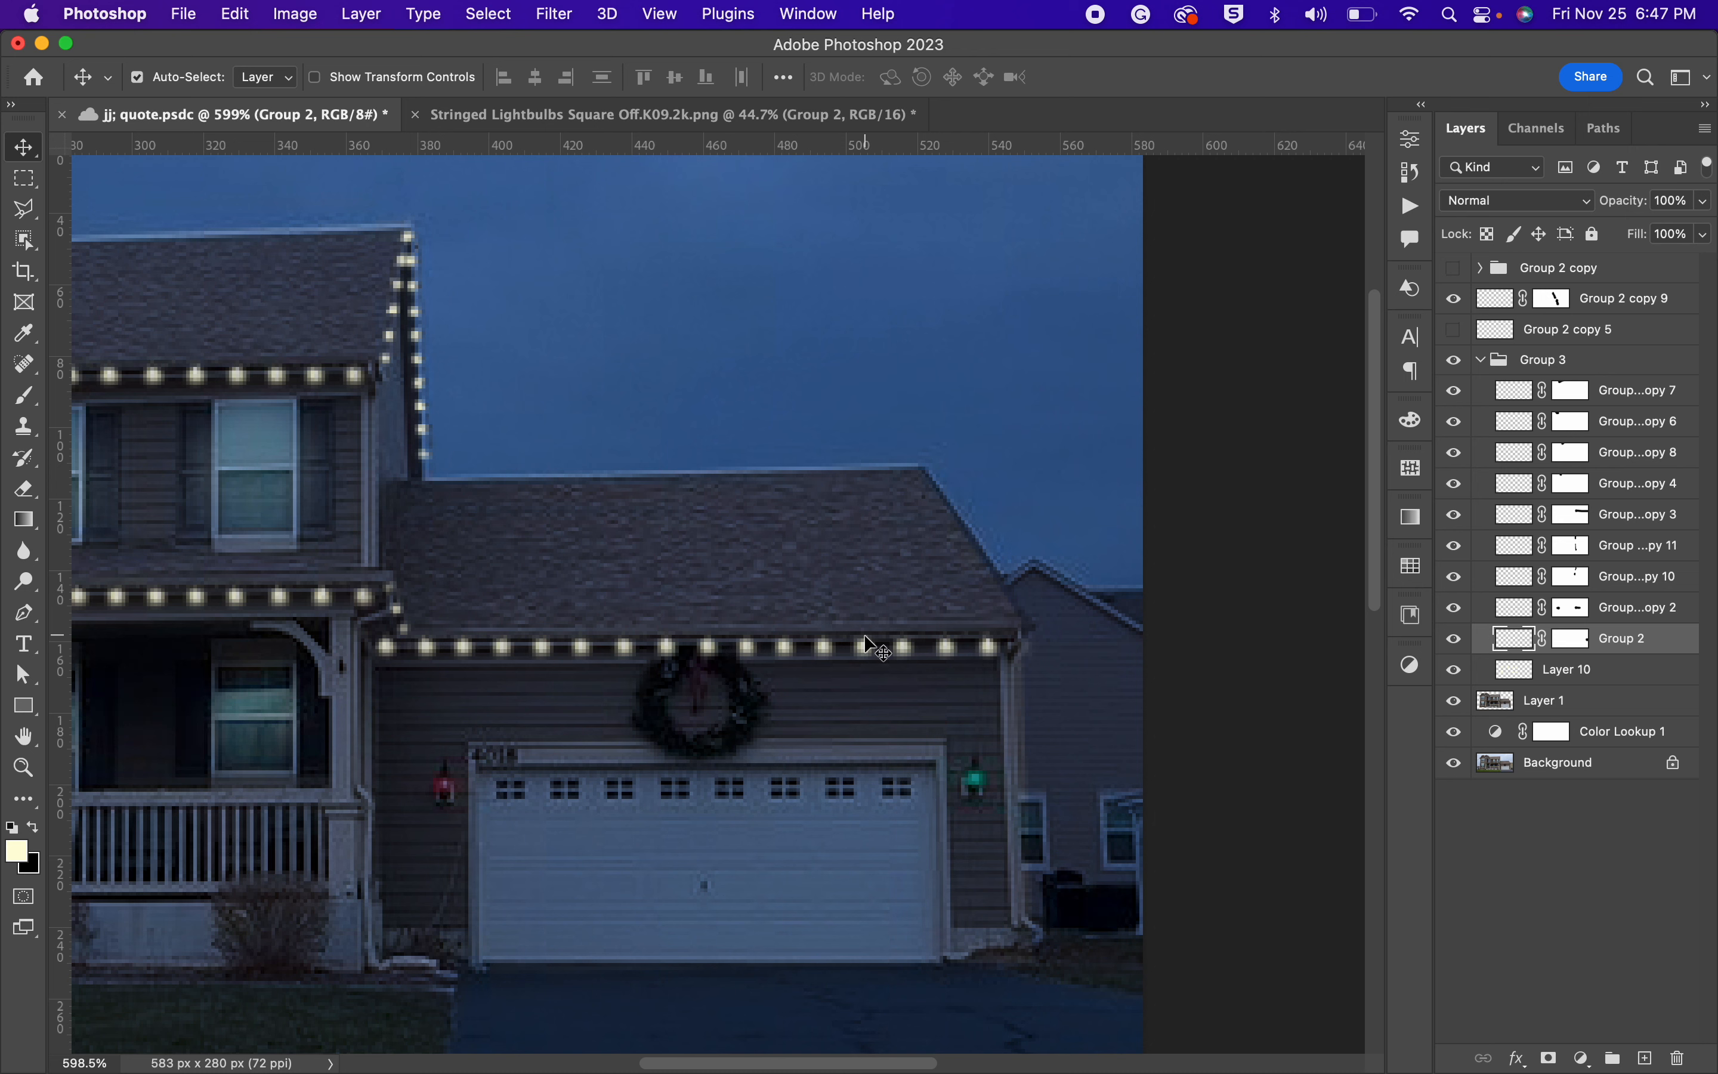
scroll(1086, 652, "right", 3)
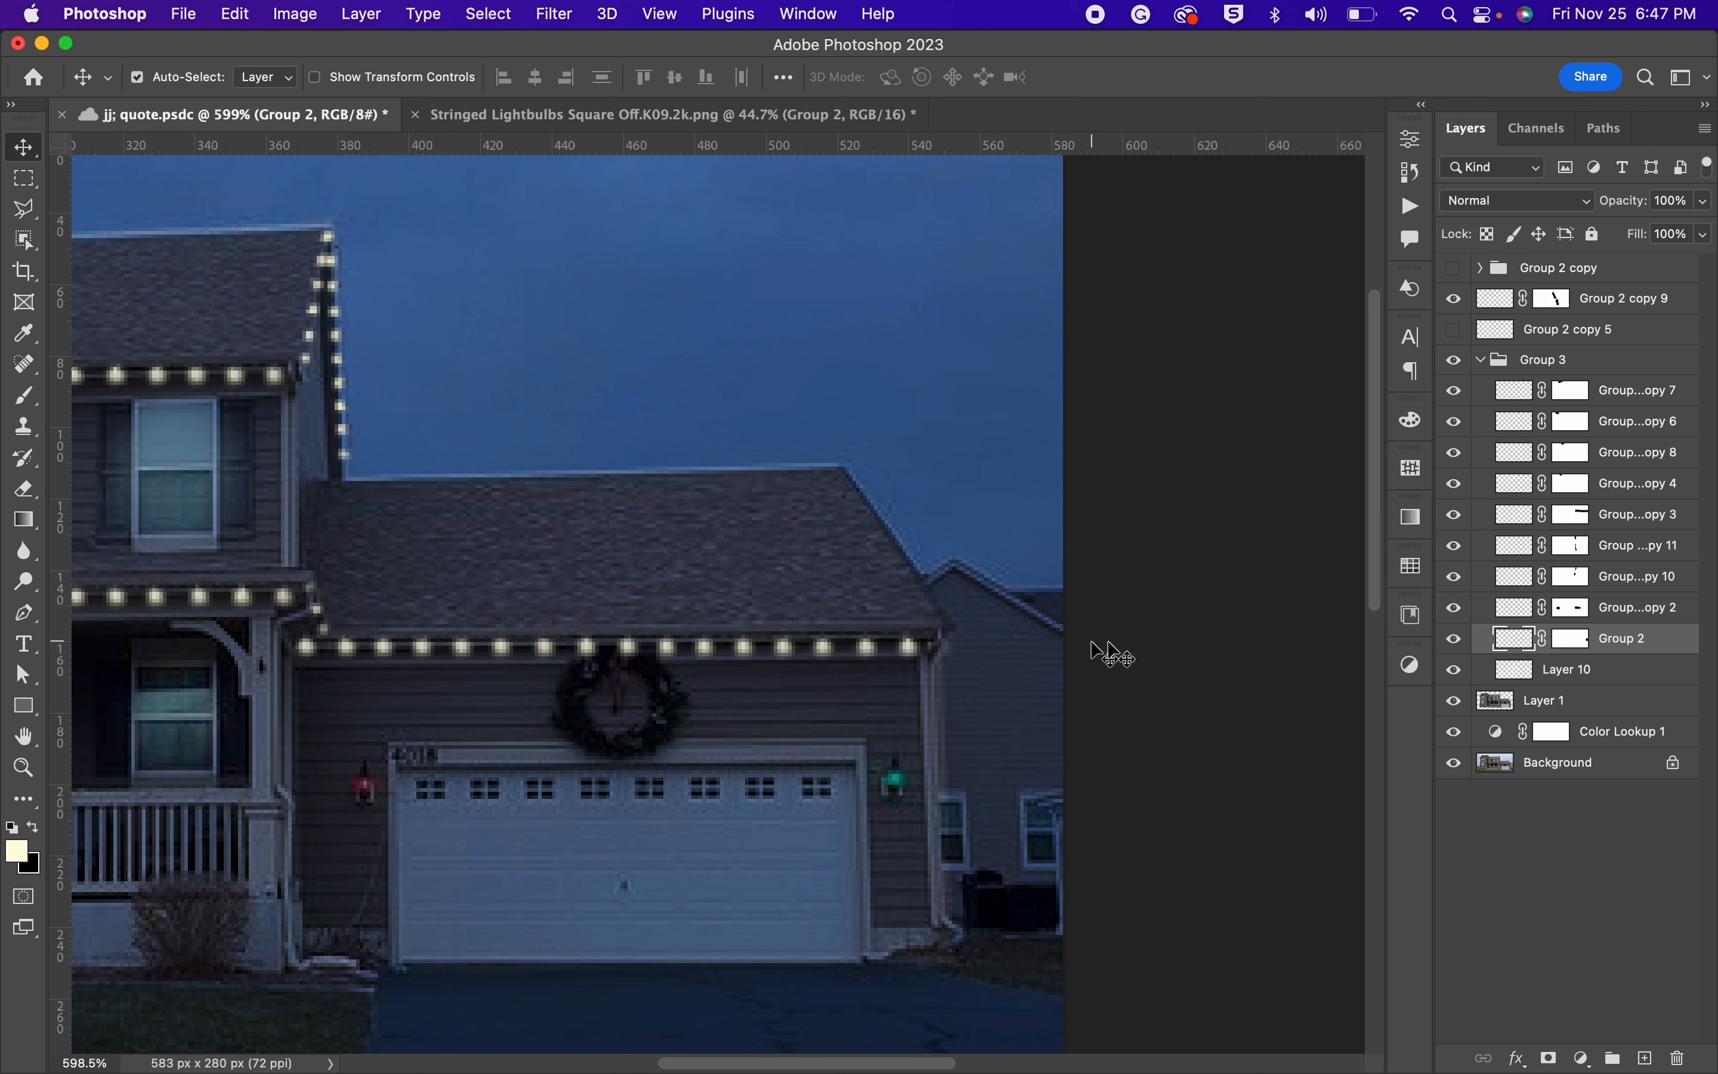
left_click(1576, 641)
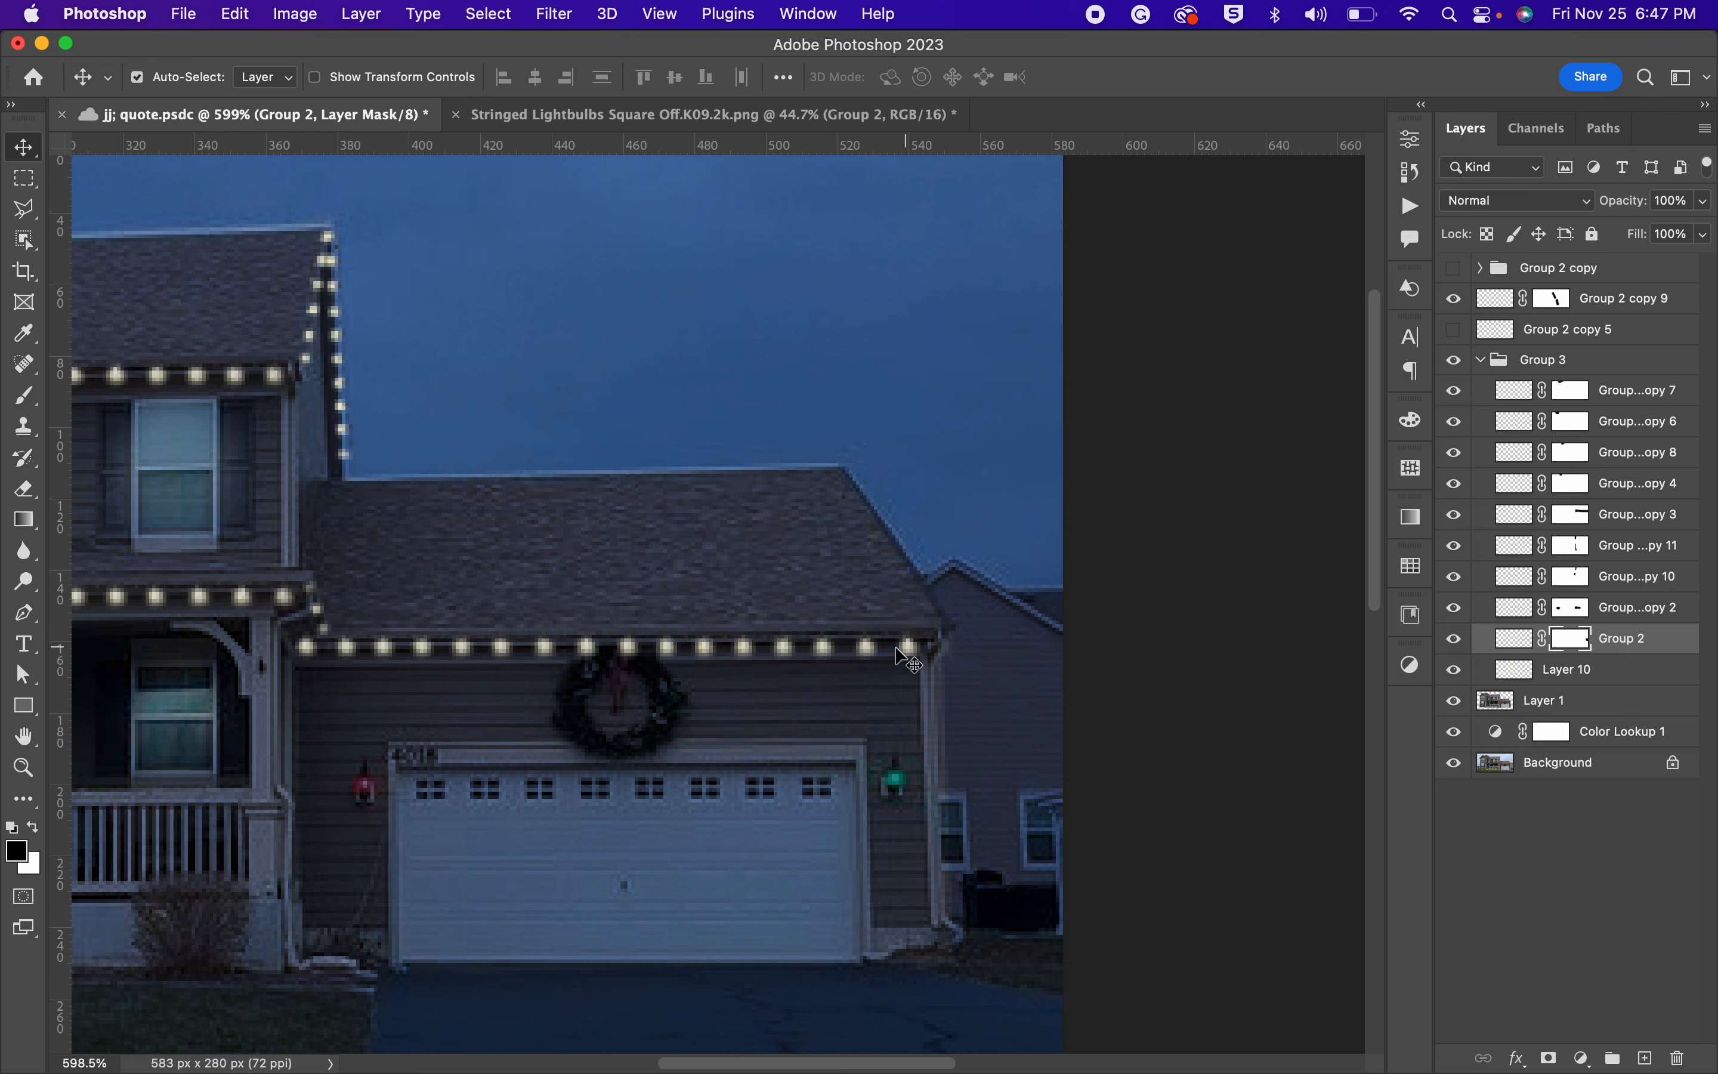
scroll(410, 657, "left", 5)
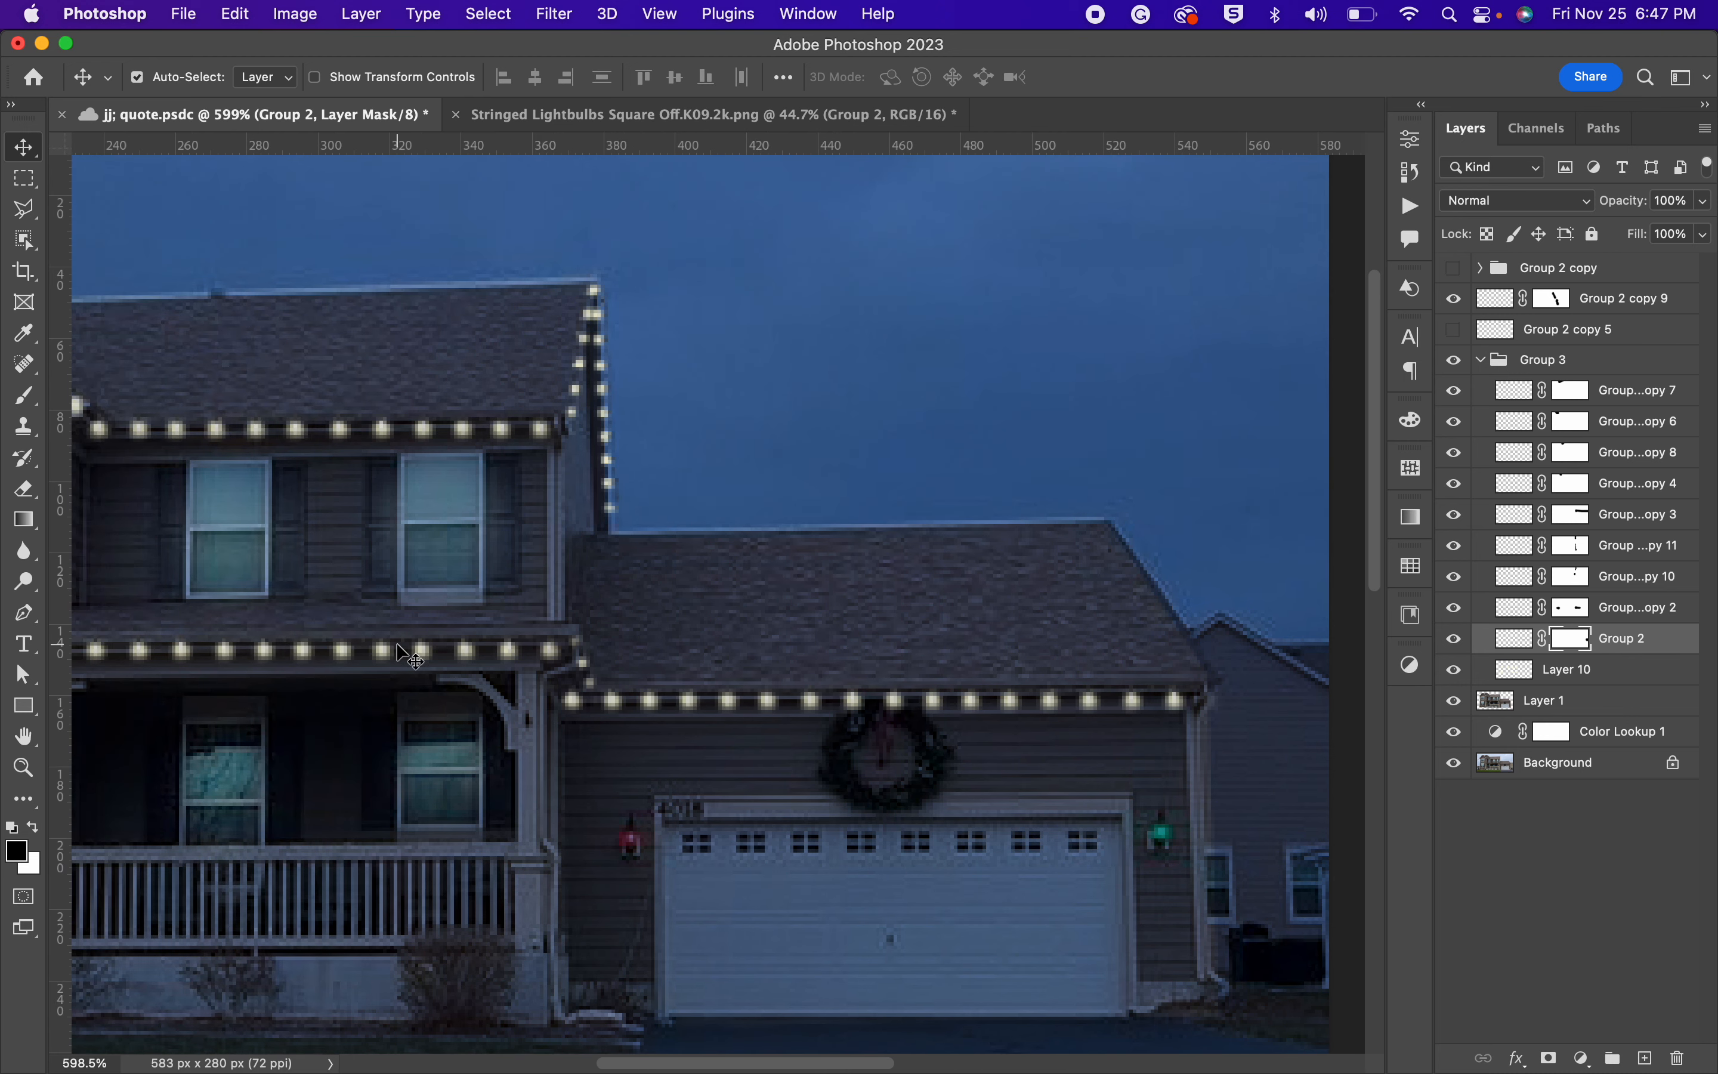
scroll(699, 735, "left", 10)
scroll(692, 732, "right", 8)
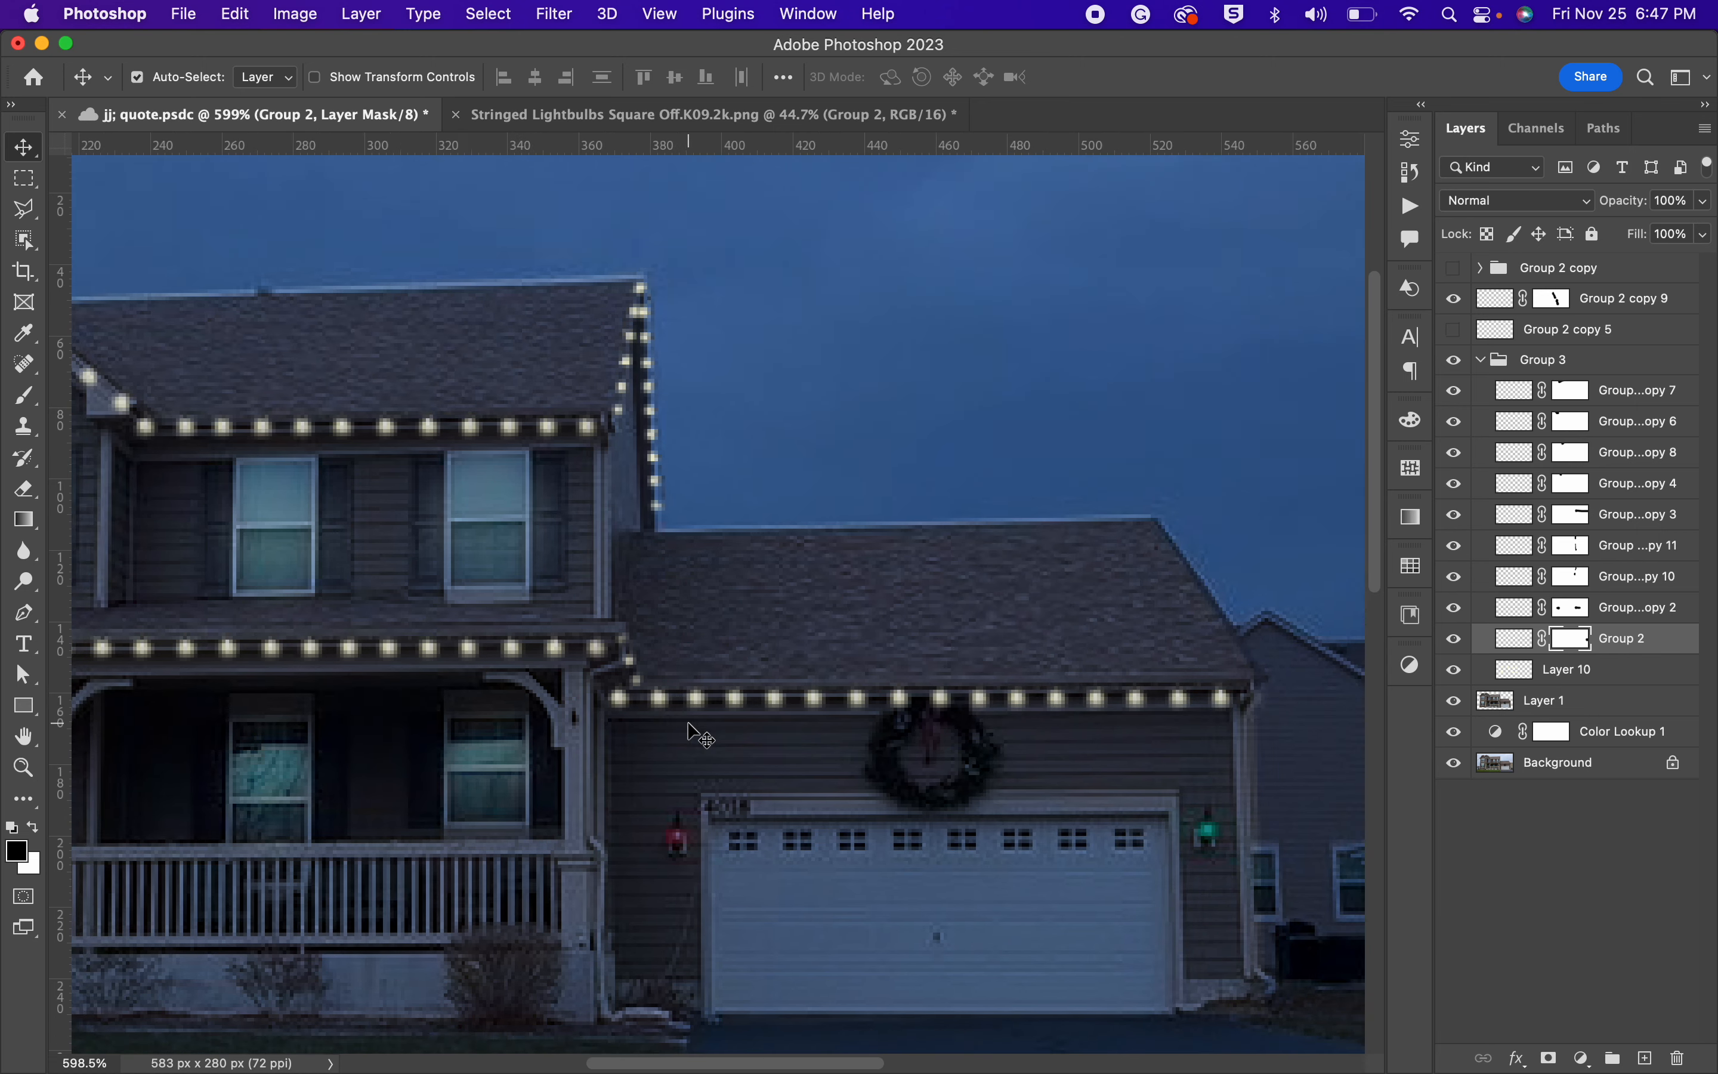
scroll(693, 732, "right", 5)
left_click_drag(755, 680, 806, 763)
key("Delete")
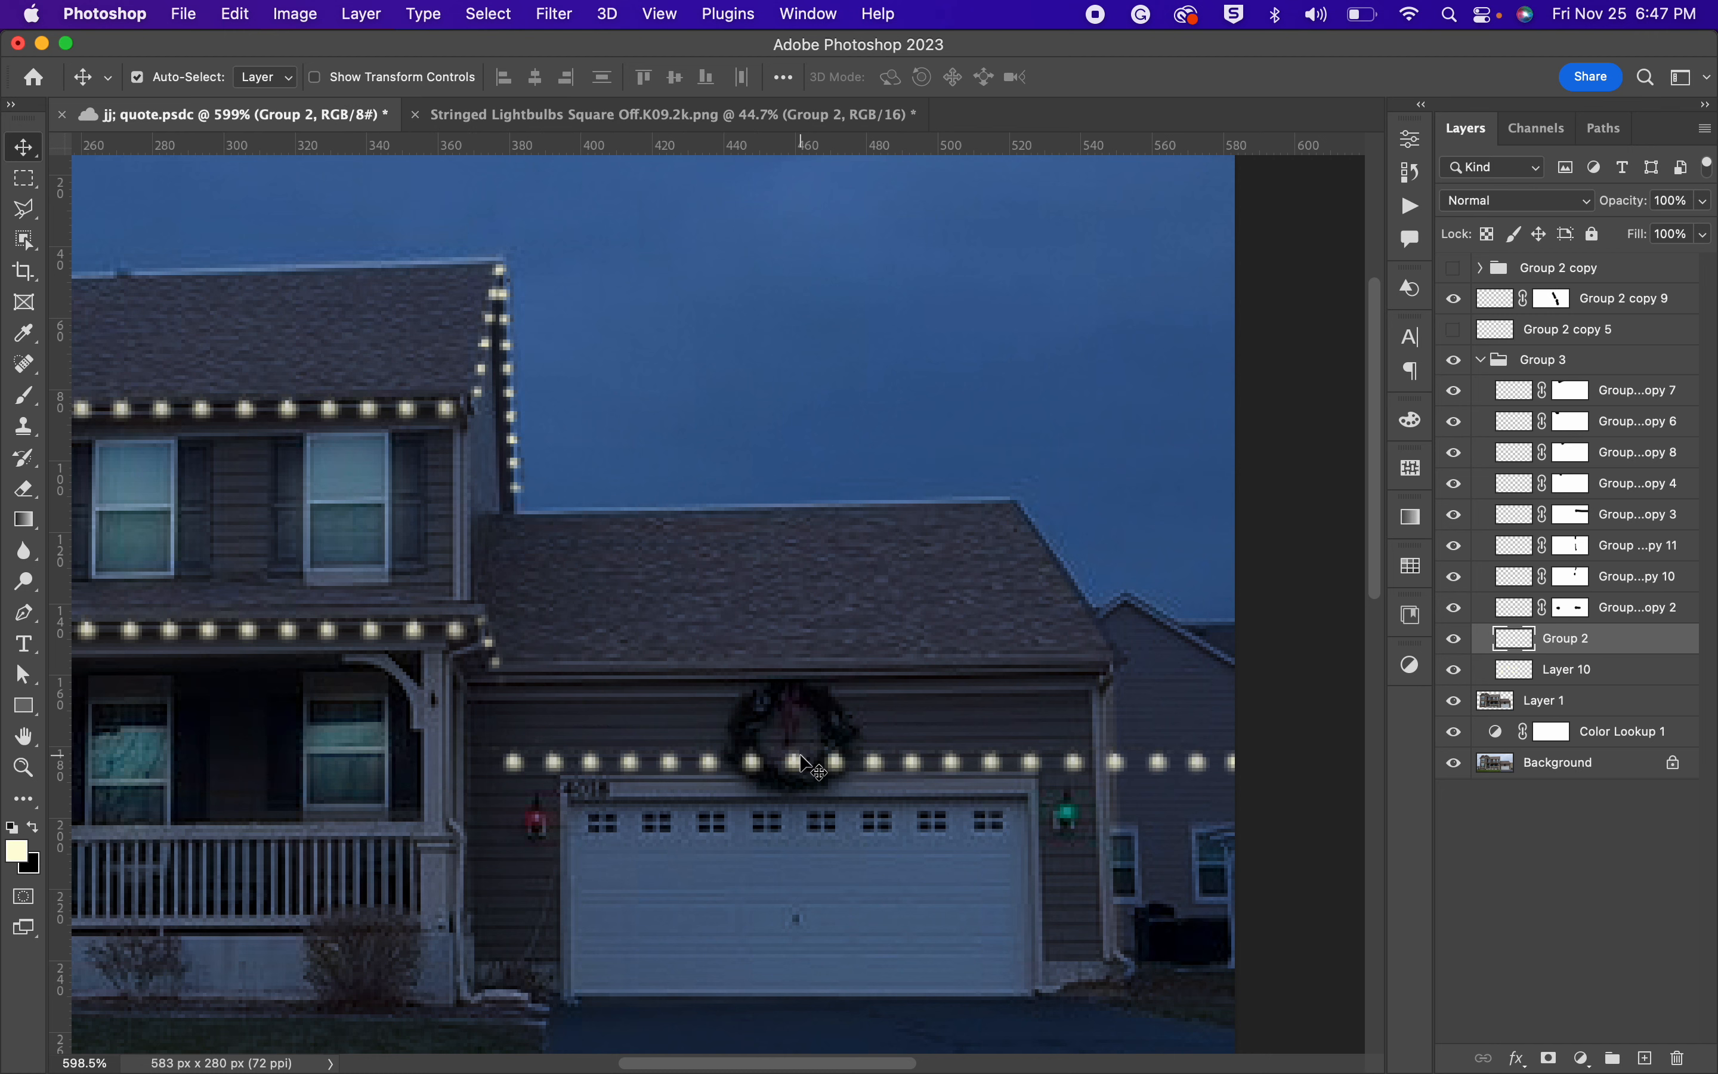
Move the unmasked light strand up onto the garage eave and nudge it down by two pixels.
scroll(1236, 665, "right", 2)
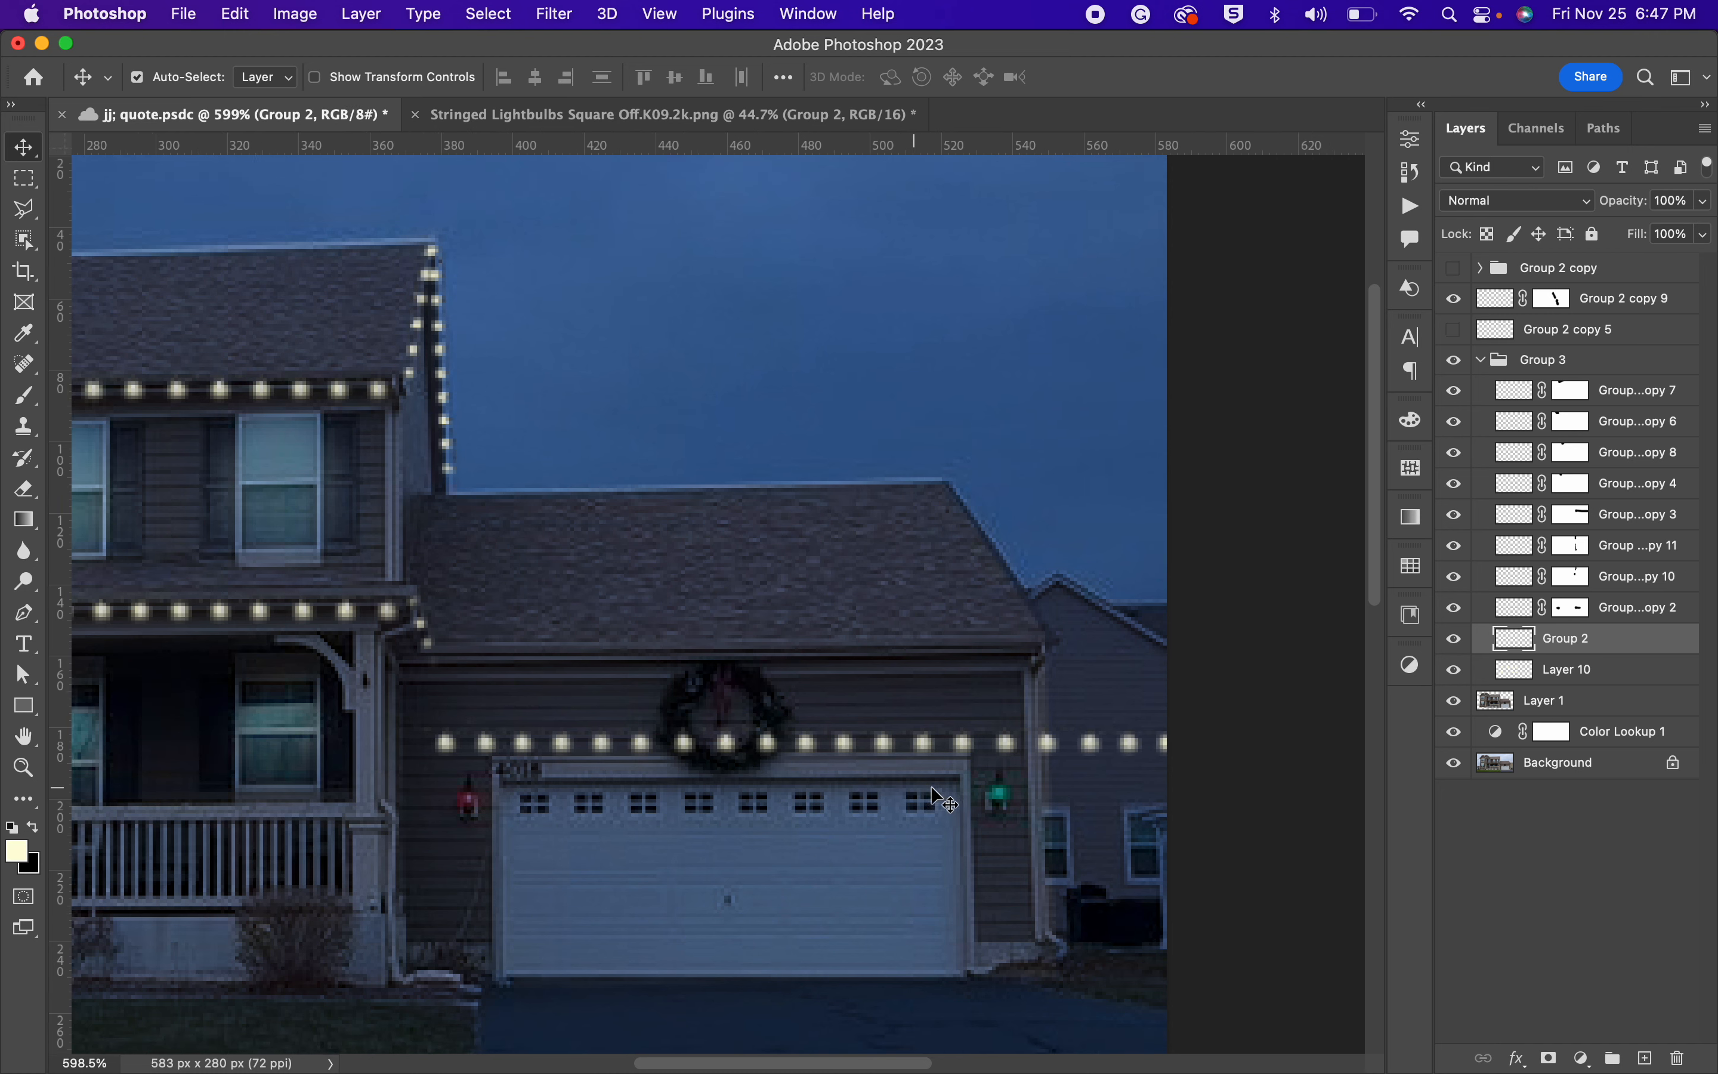
left_click_drag(910, 747, 909, 660)
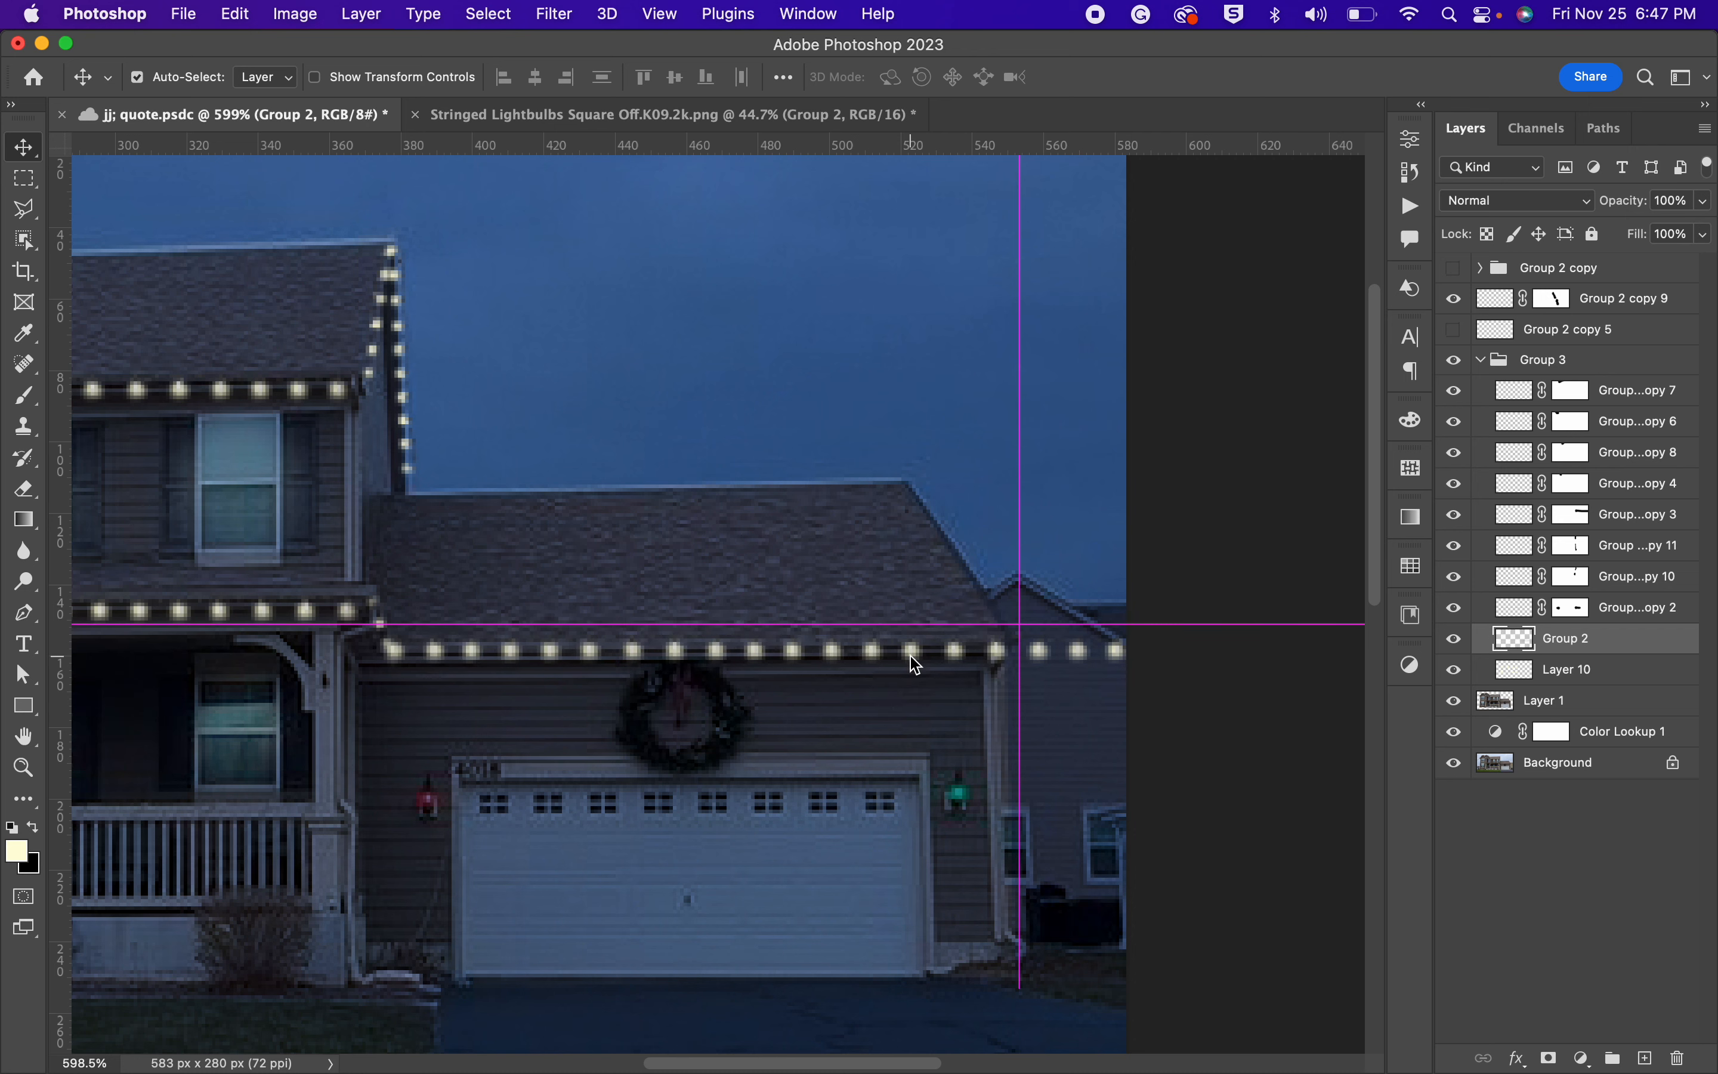
scroll(908, 655, "right", 2)
key("Down")
key("Down")
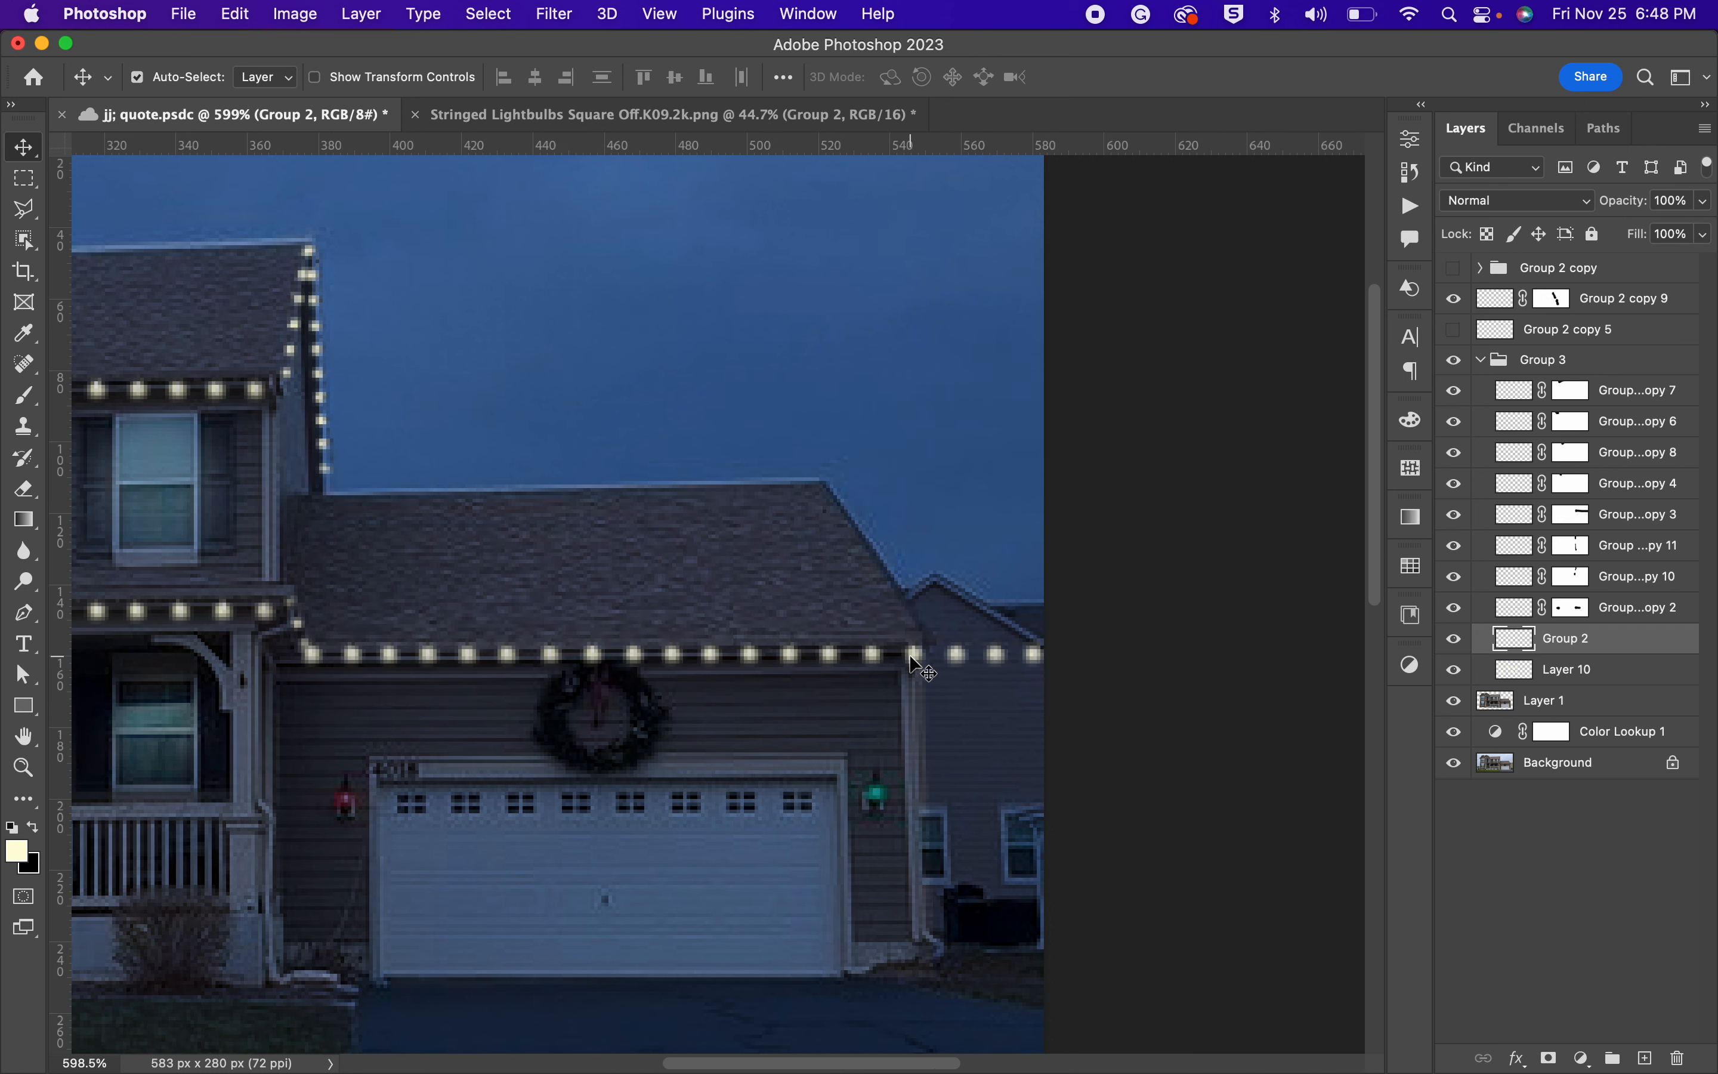
Scale the garage light strand proportionally to about 77.4%, keeping its house-side end in place.
key("super+t")
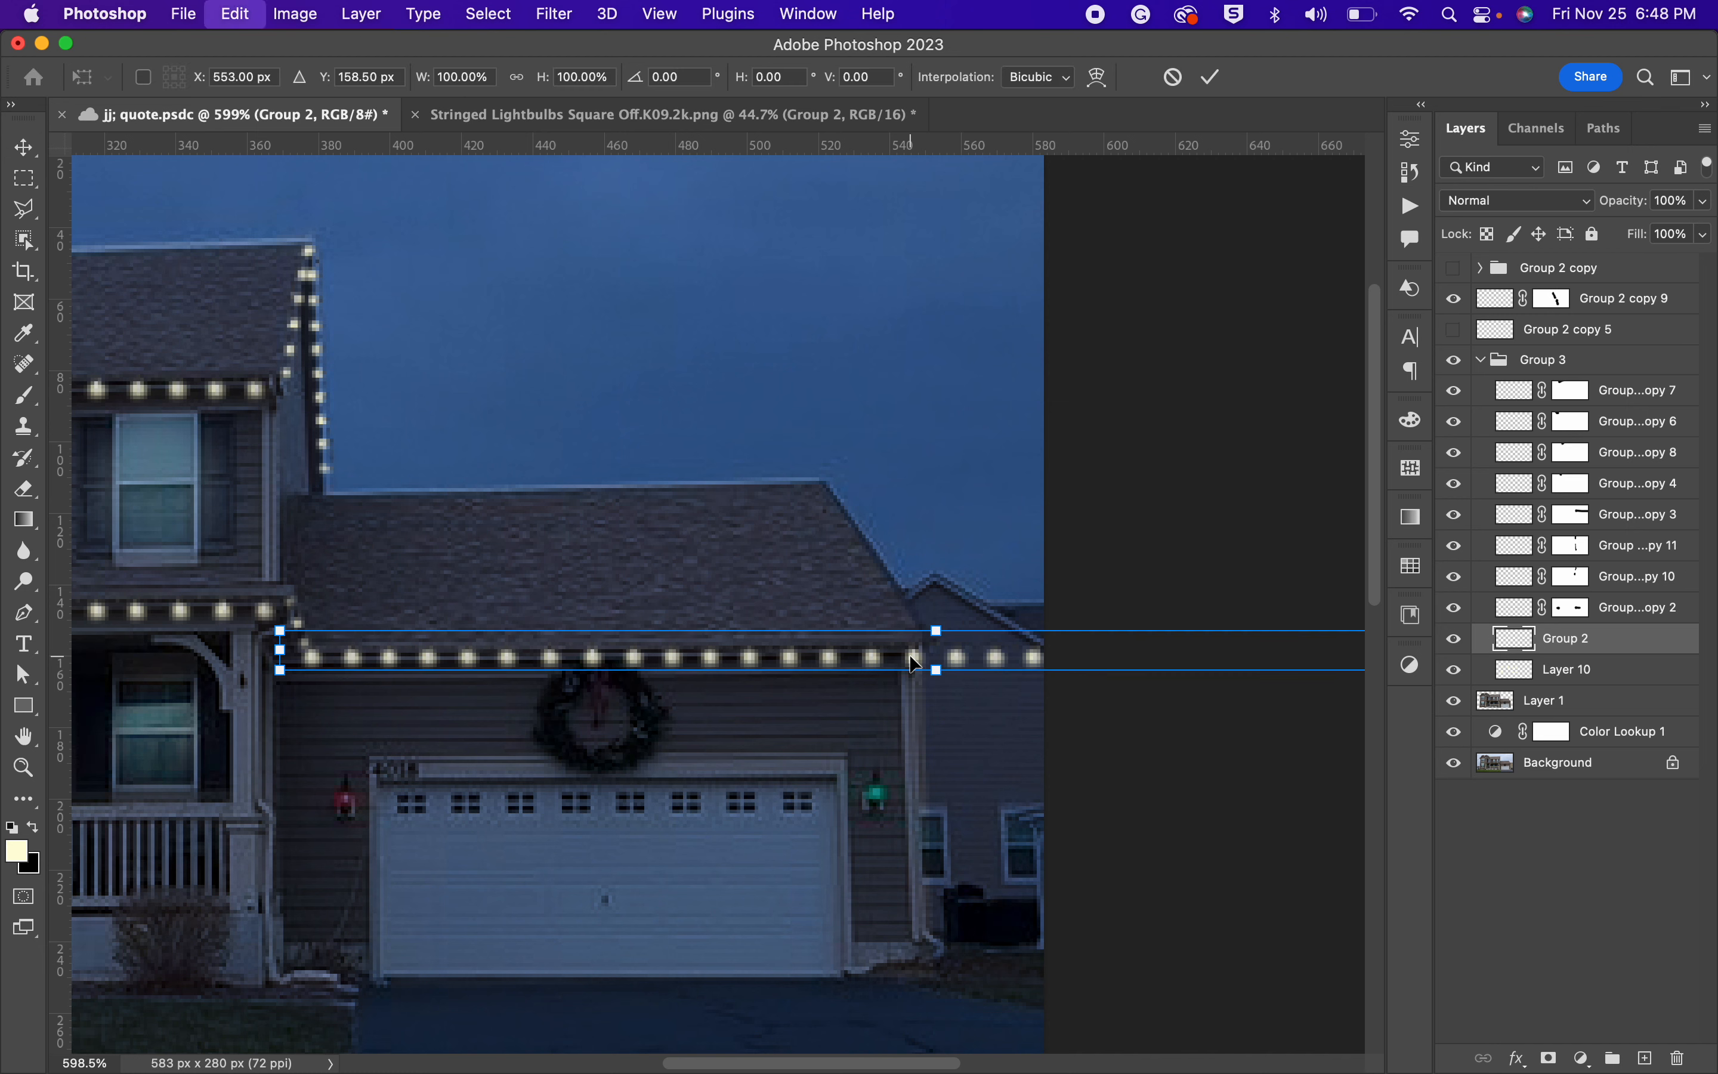
key("super+minus")
scroll(912, 660, "up", 1)
scroll(912, 661, "right", 1)
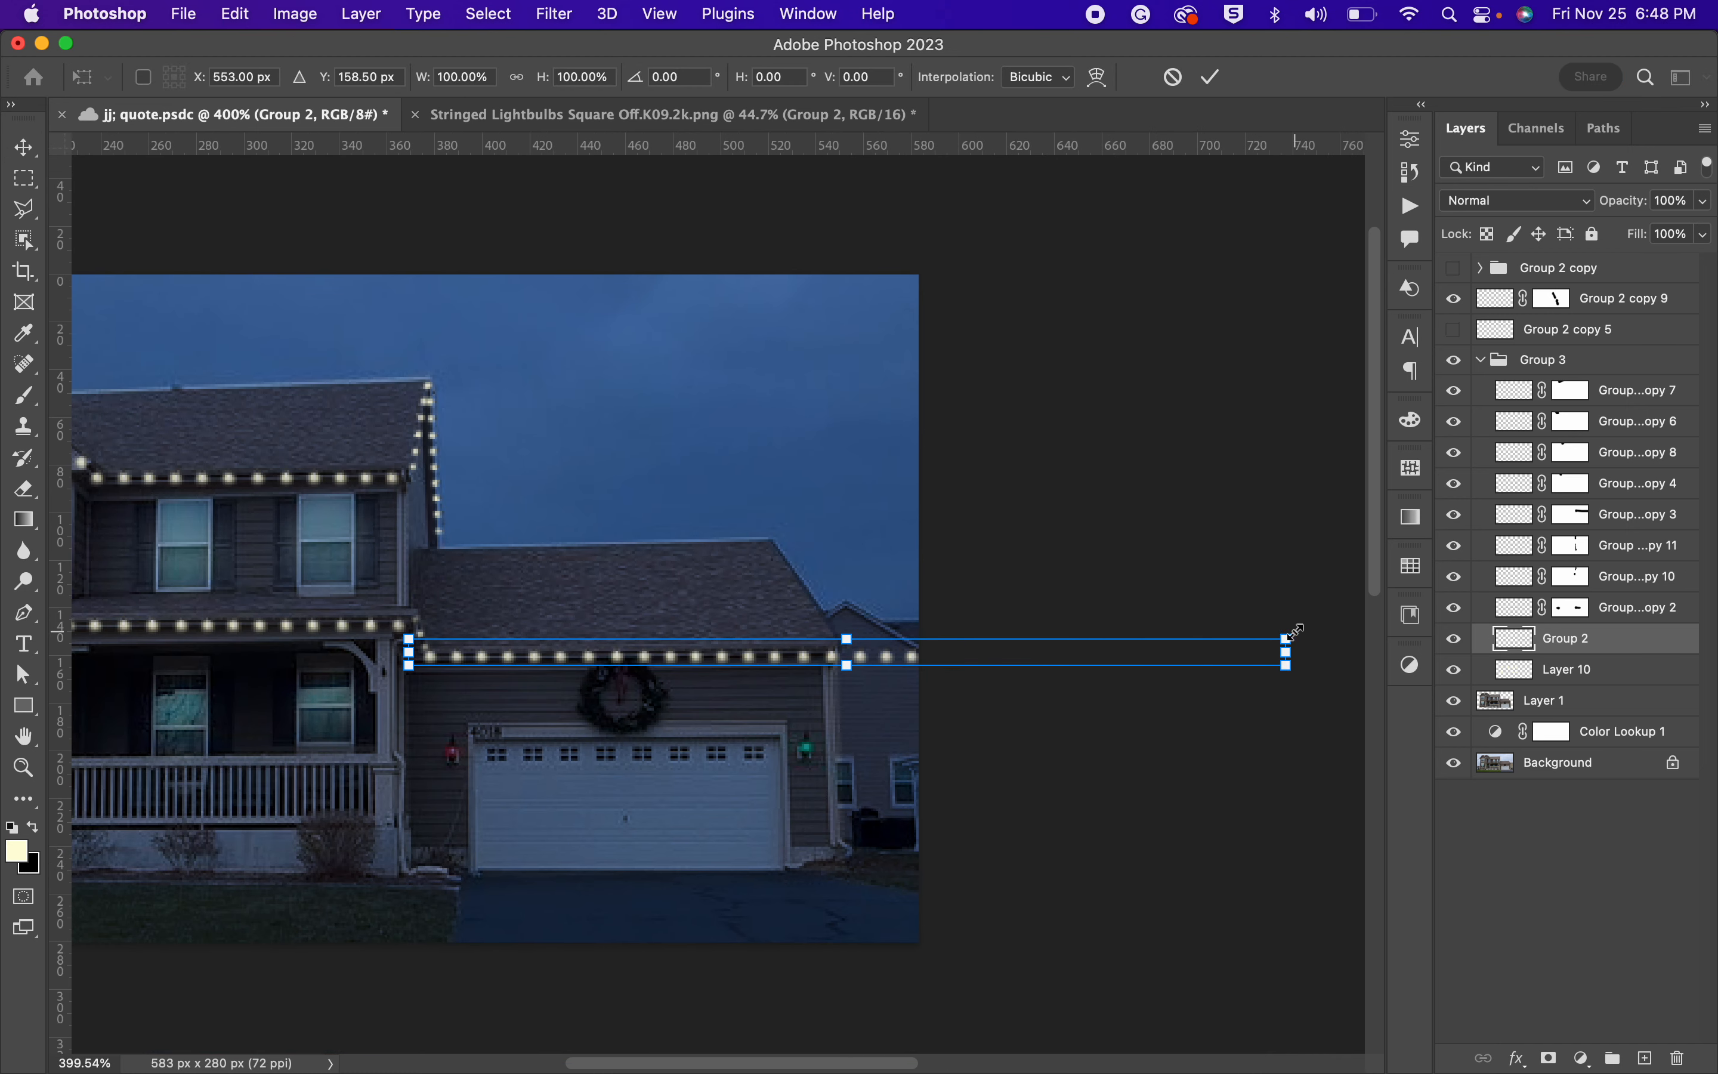
left_click_drag(1289, 659, 1092, 659)
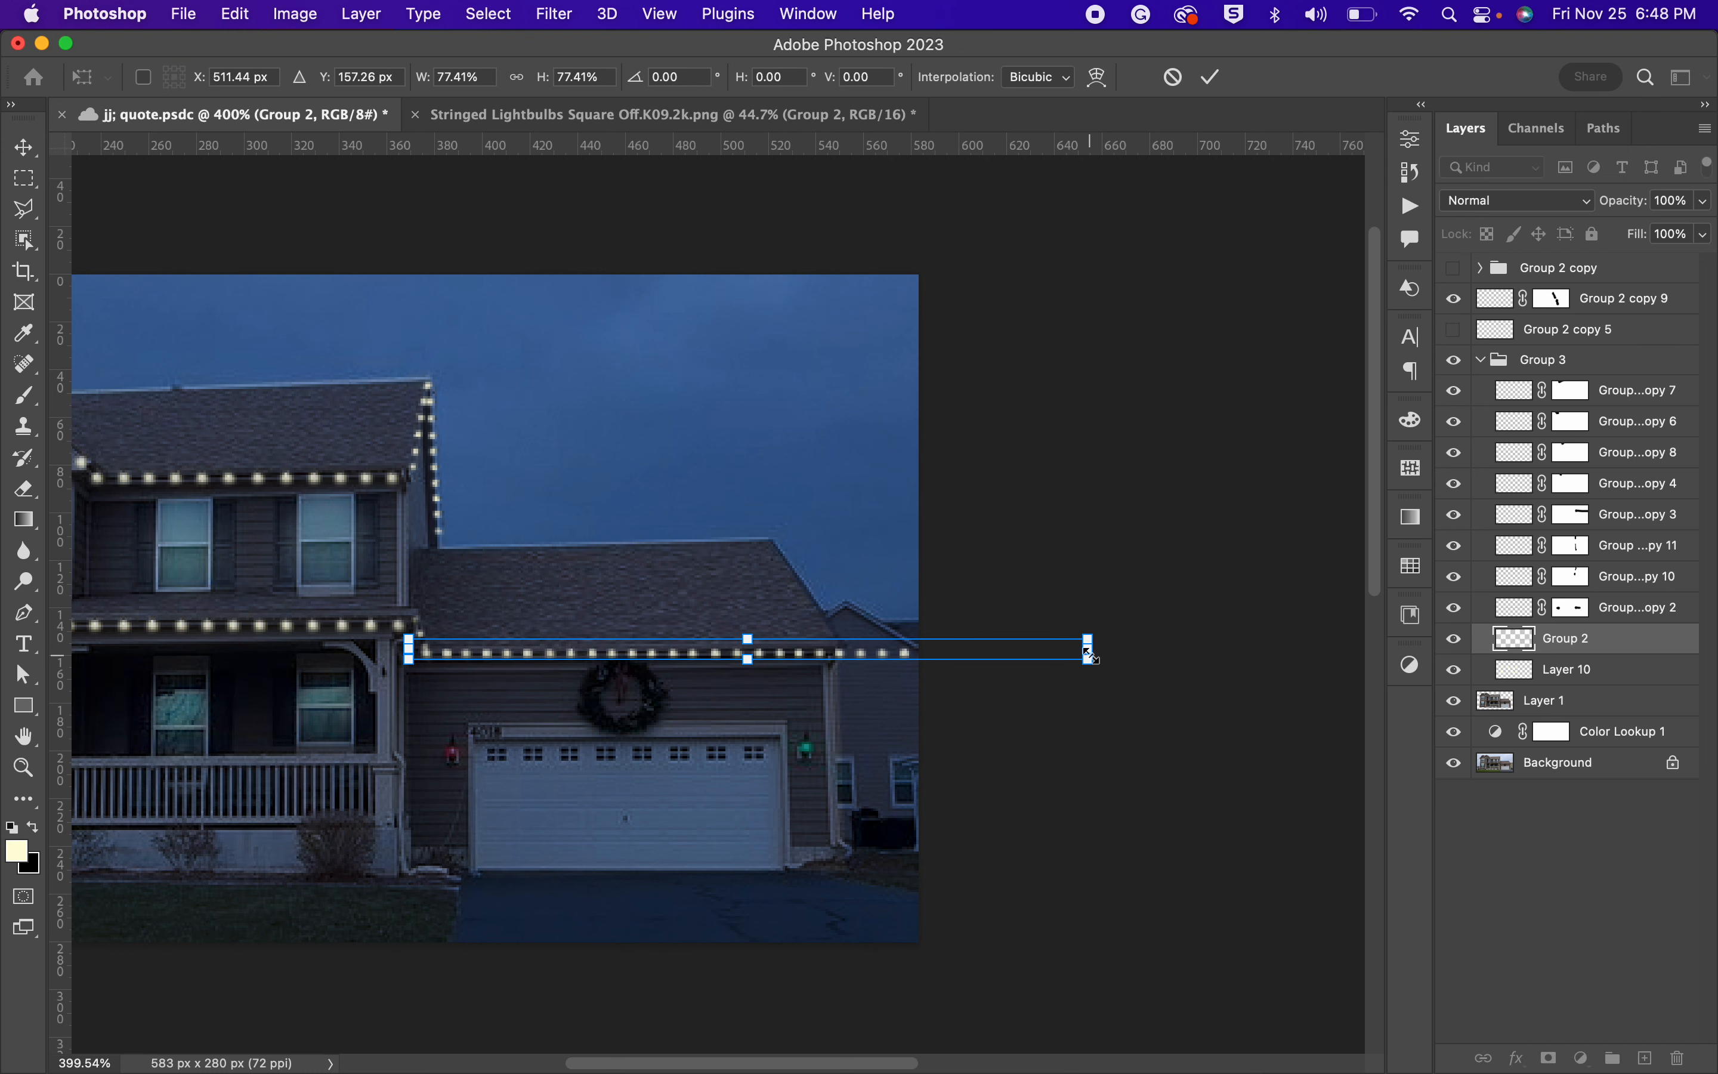
key("Return")
Add a layer mask to Group 2 and paint it black with a size 20 brush over the lights extending past the garage corner.
scroll(1099, 666, "up", 6)
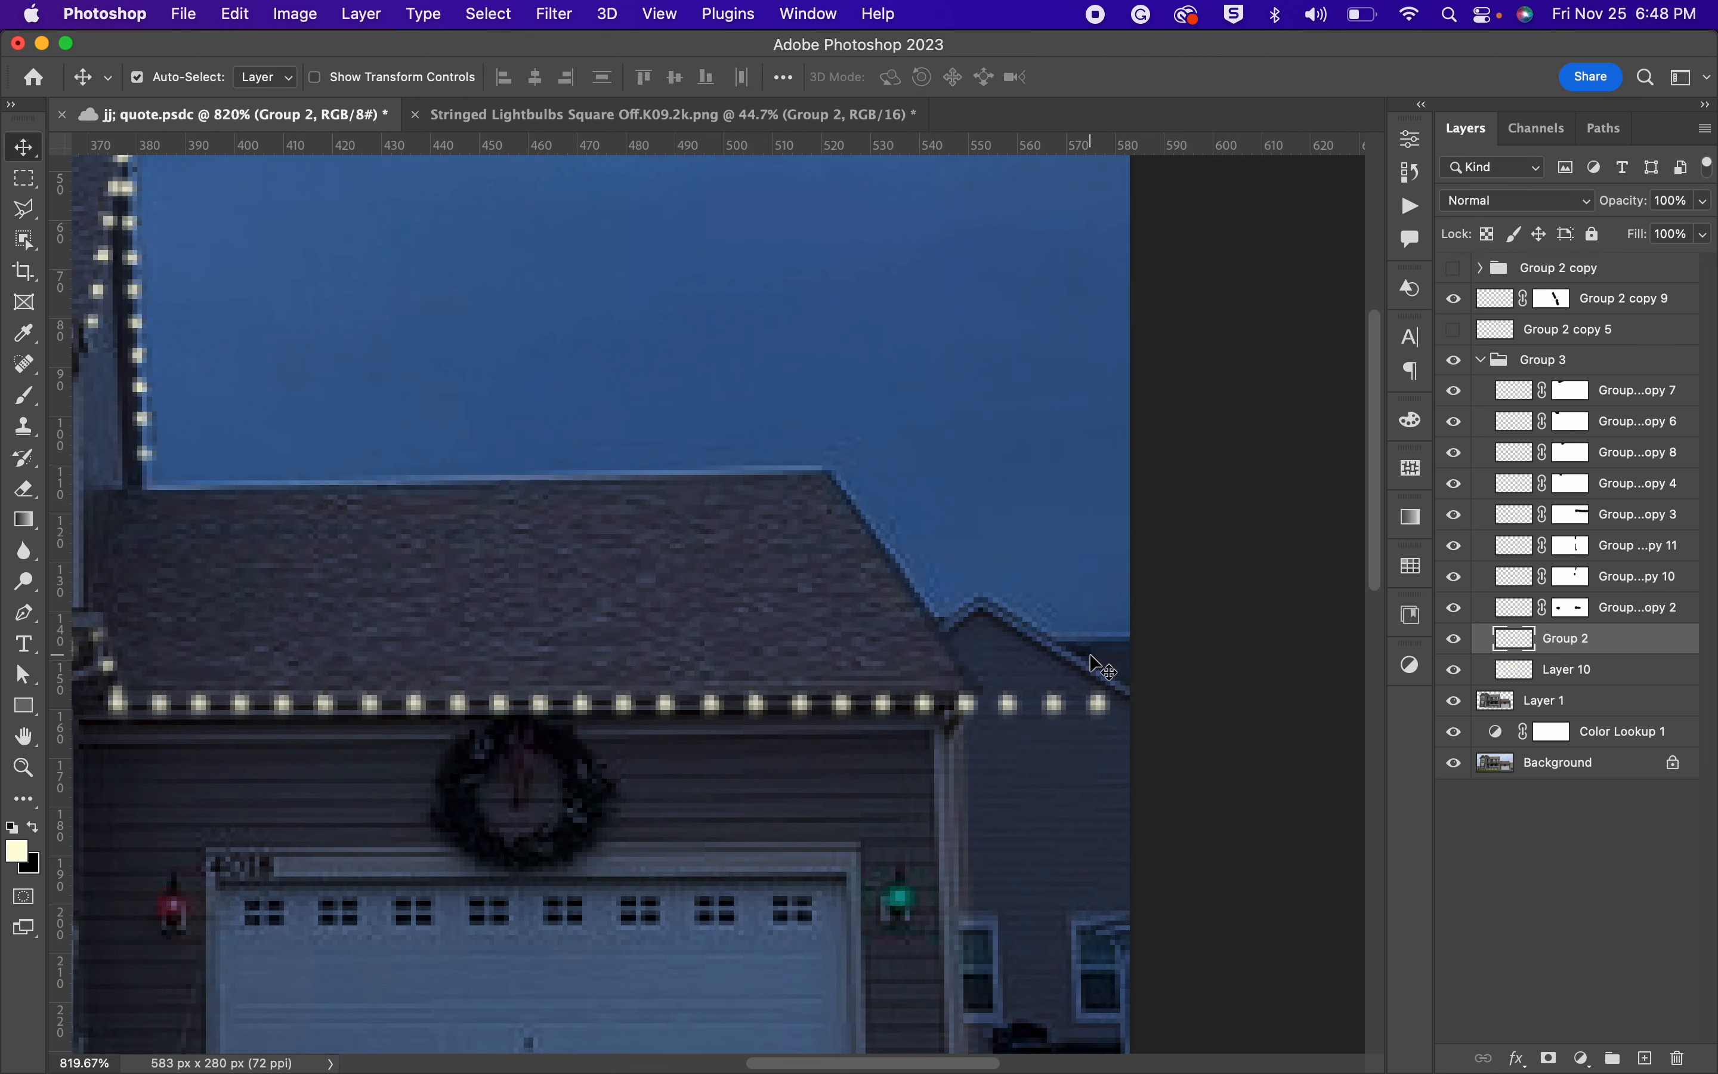
scroll(1097, 671, "right", 1)
scroll(955, 679, "down", 3)
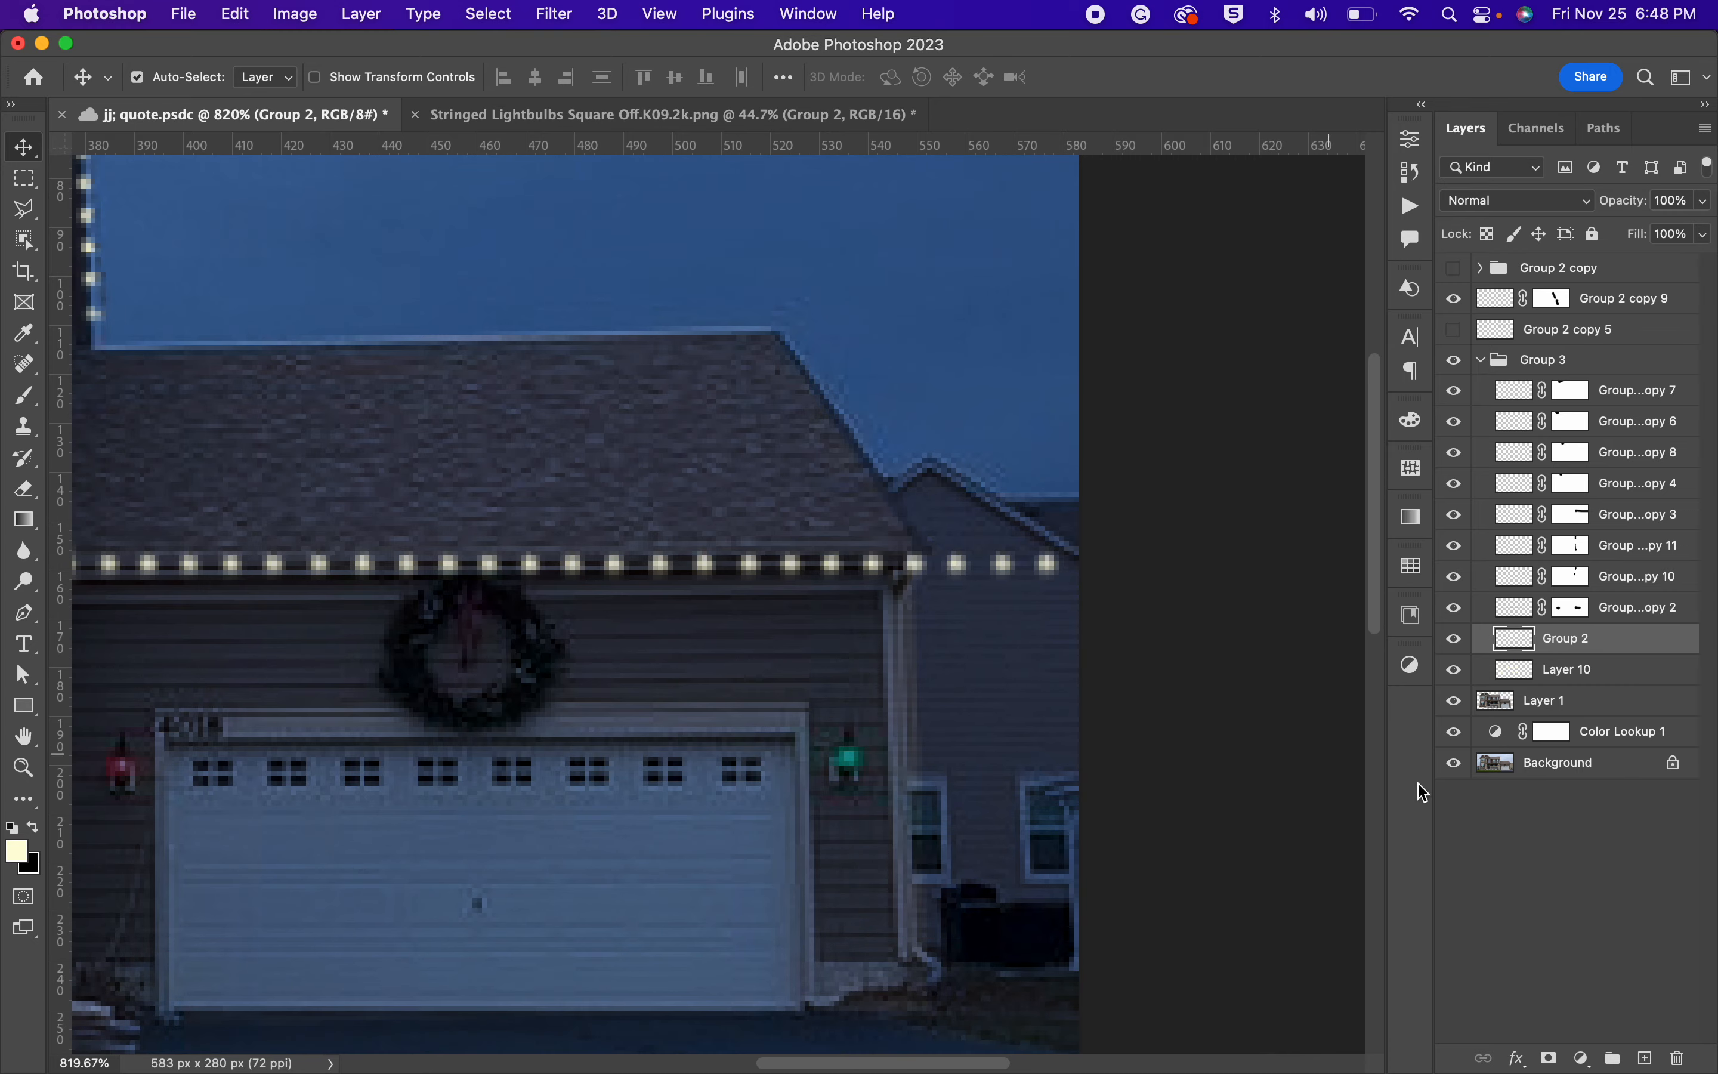
left_click(1553, 1058)
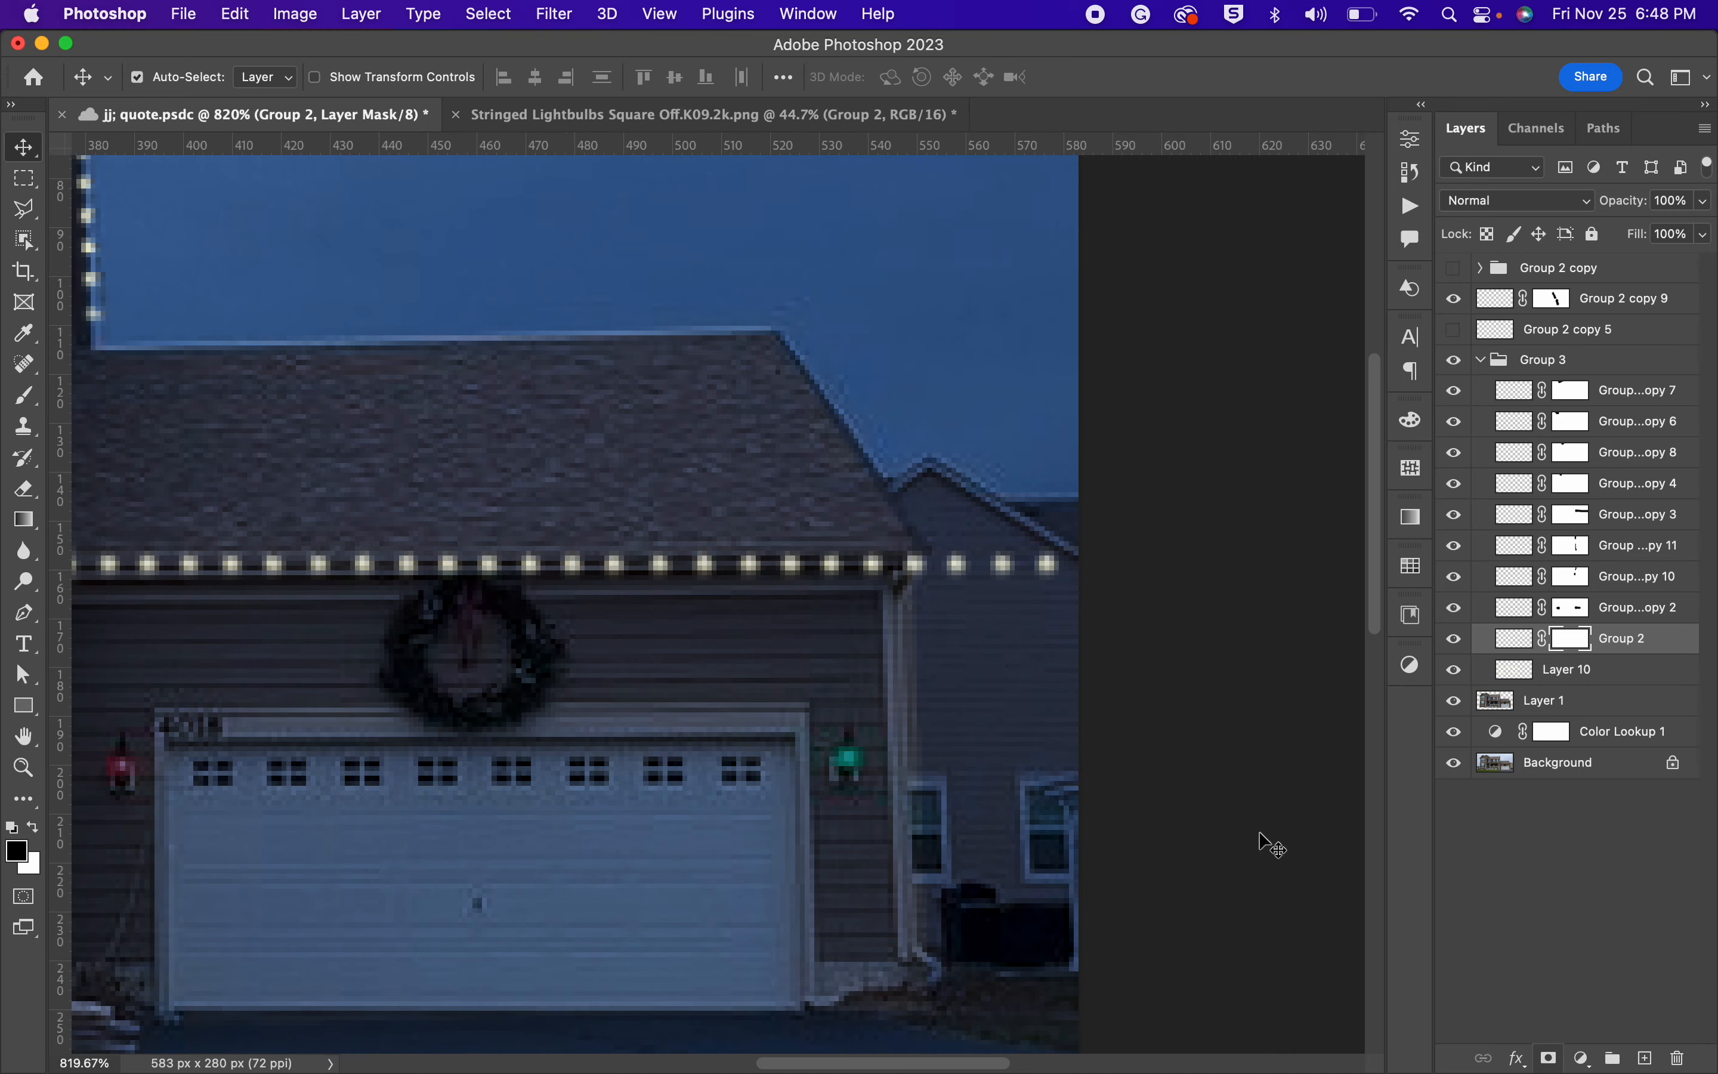
key("b")
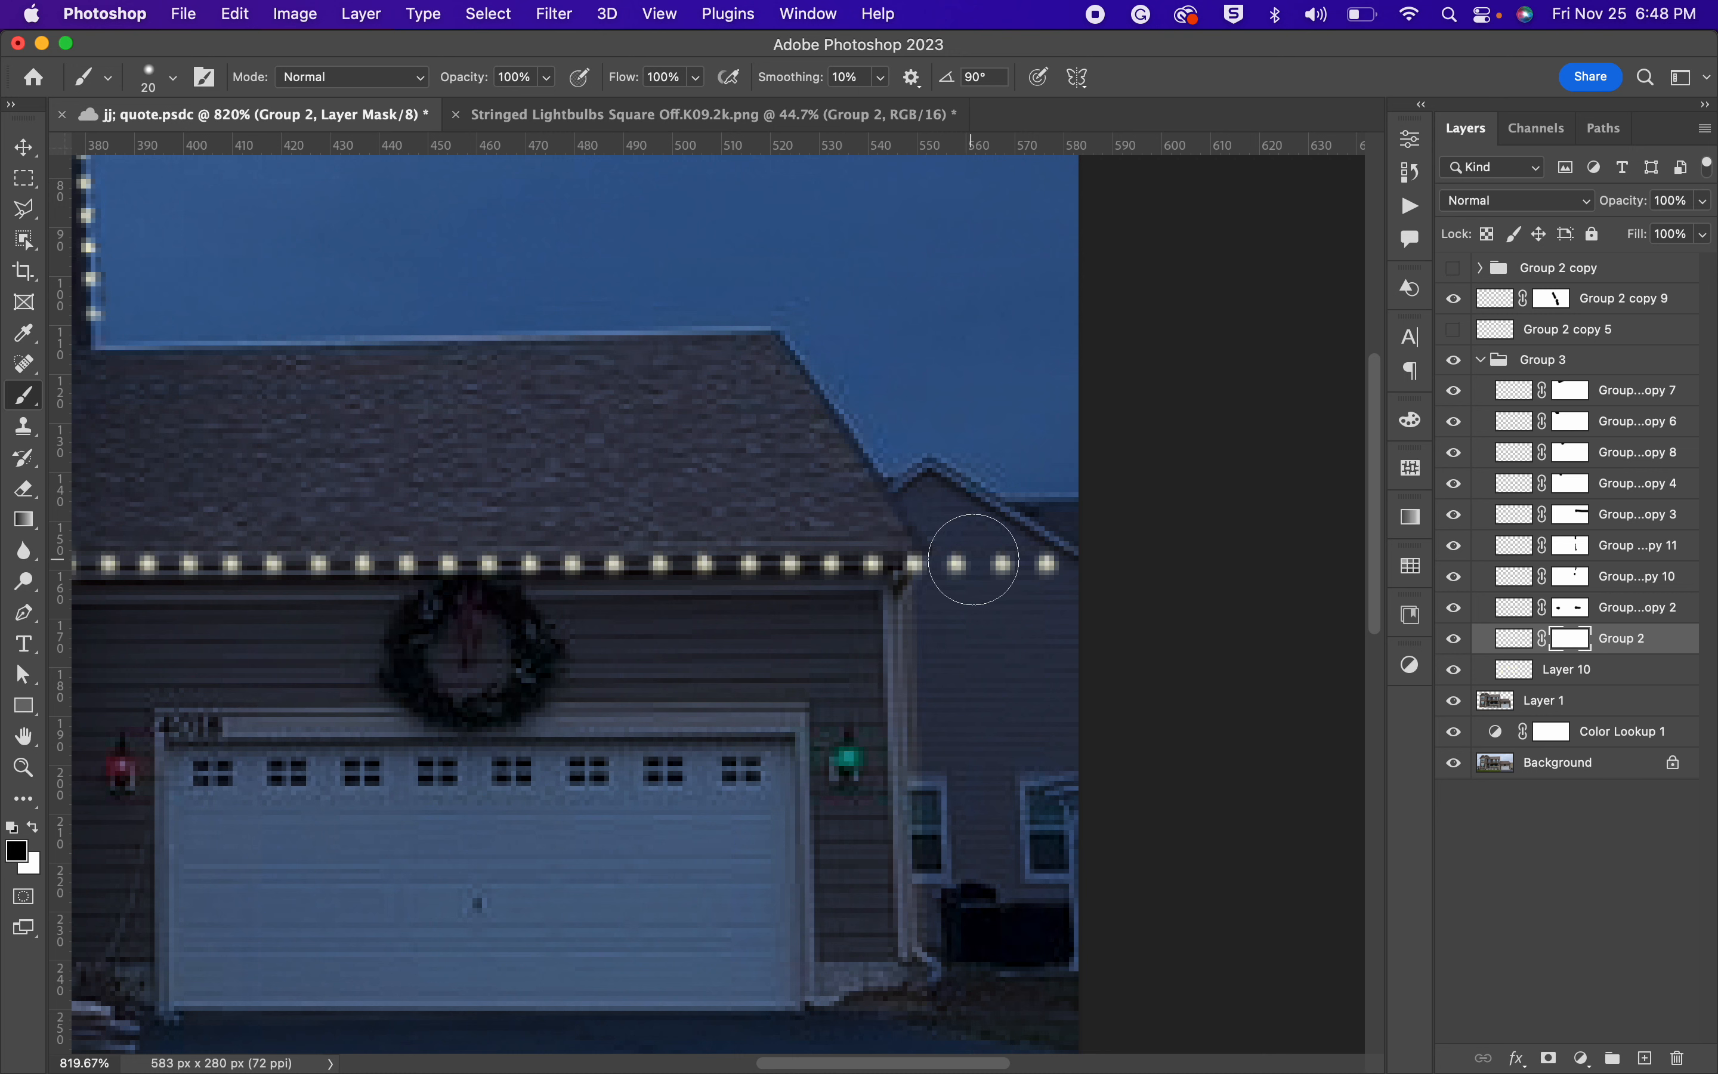
left_click_drag(982, 560, 1140, 559)
left_click(971, 563)
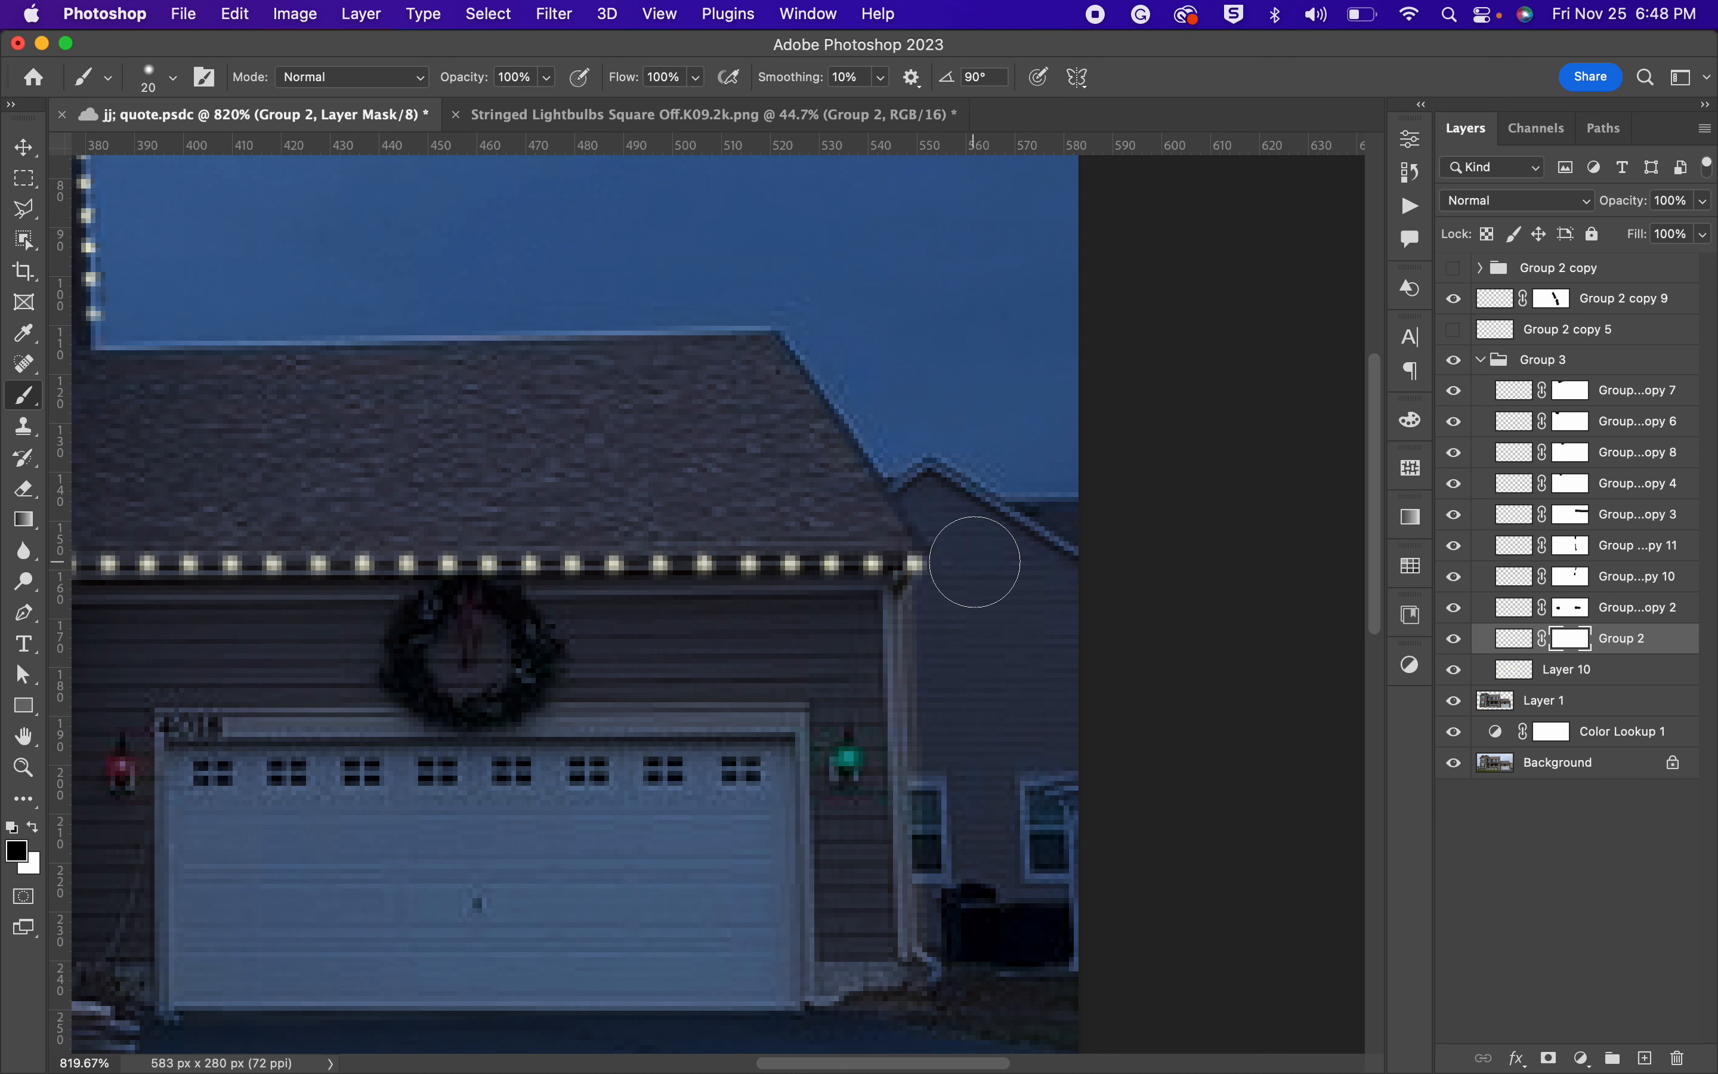
Examine the light strands along the whole house's rooflines, toggling Layer 10 off and on to compare.
scroll(976, 562, "left", 5)
scroll(978, 562, "down", 4)
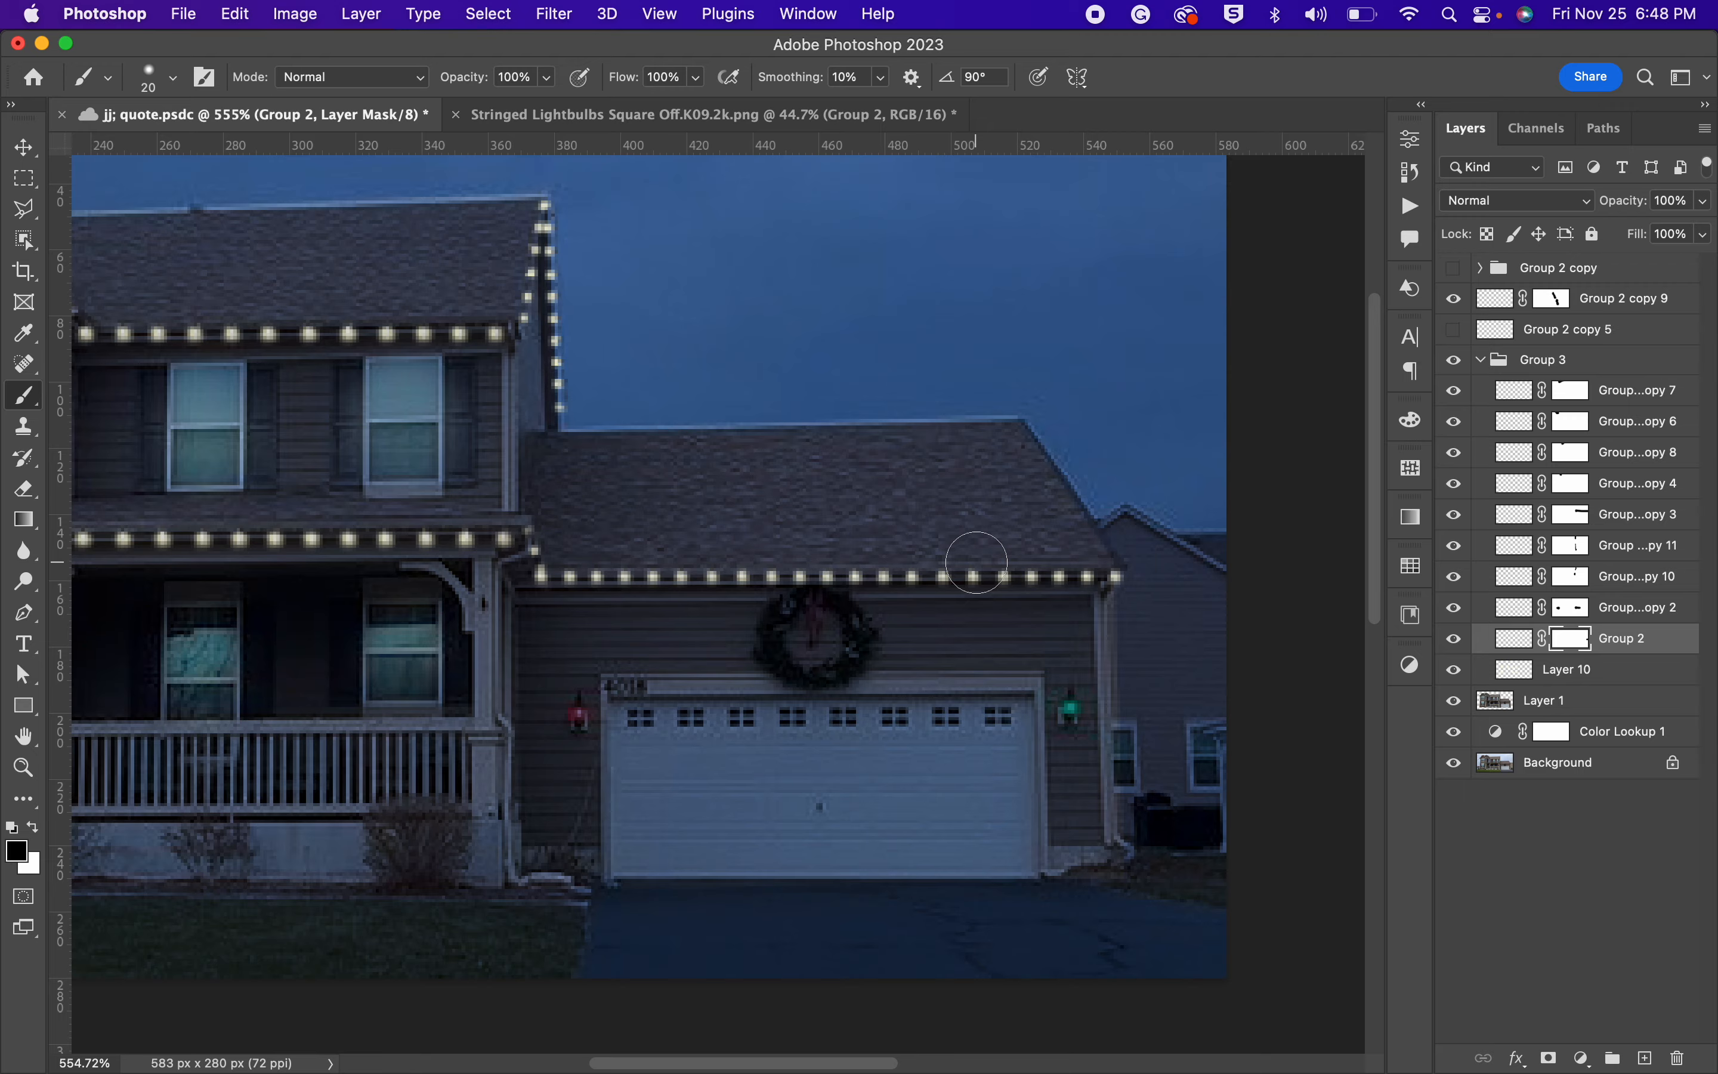
scroll(978, 563, "down", 3)
scroll(978, 563, "down", 2)
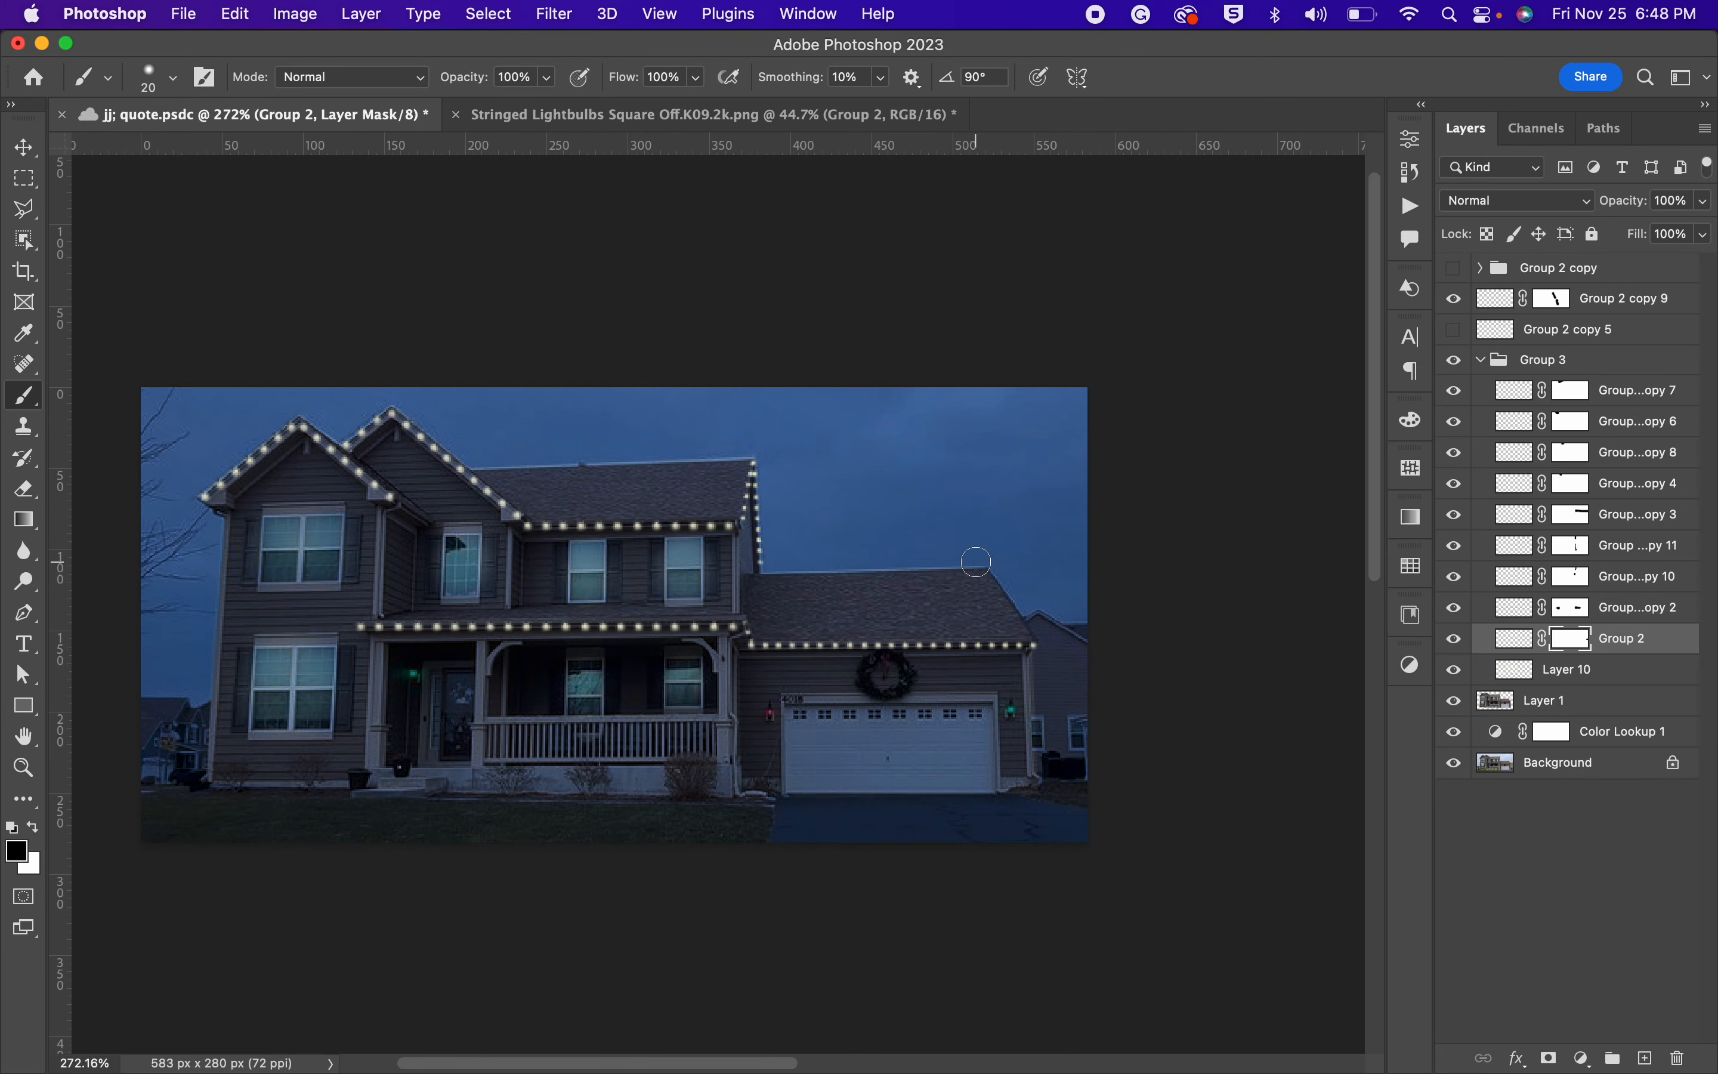
scroll(973, 563, "left", 3)
scroll(973, 564, "up", 4)
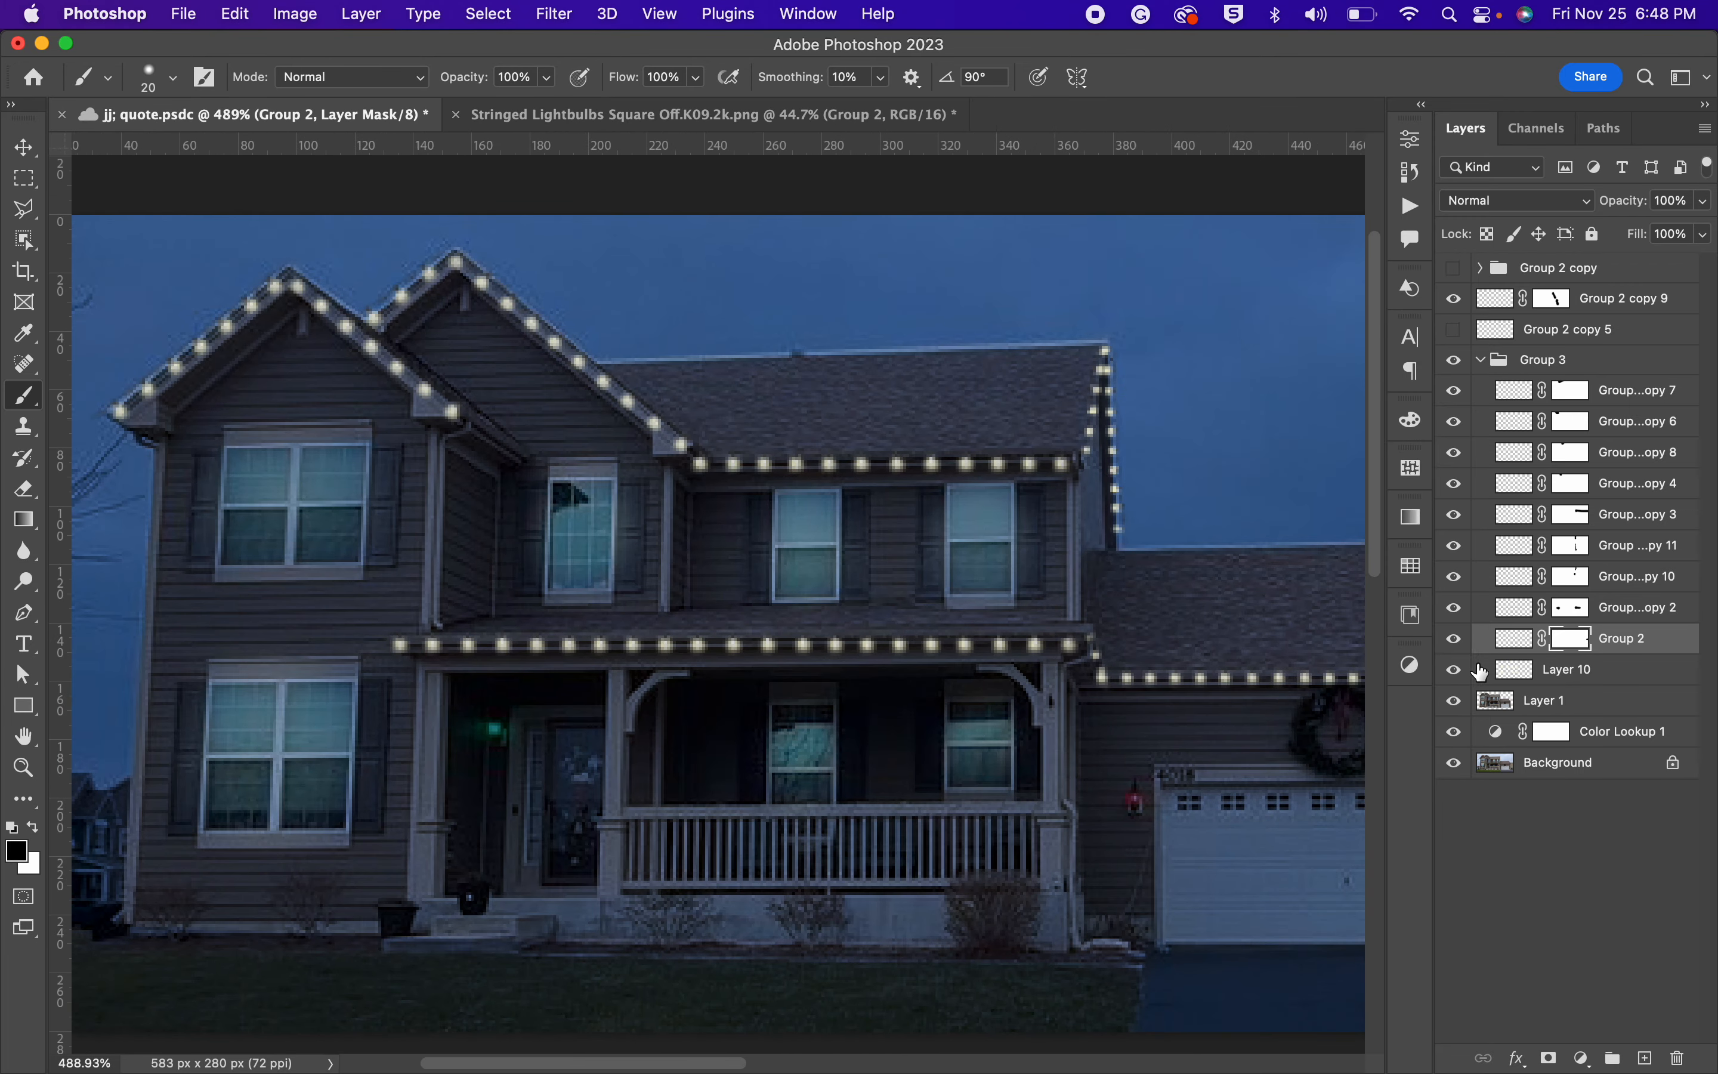
left_click(1456, 670)
left_click(1456, 670)
scroll(272, 518, "down", 3)
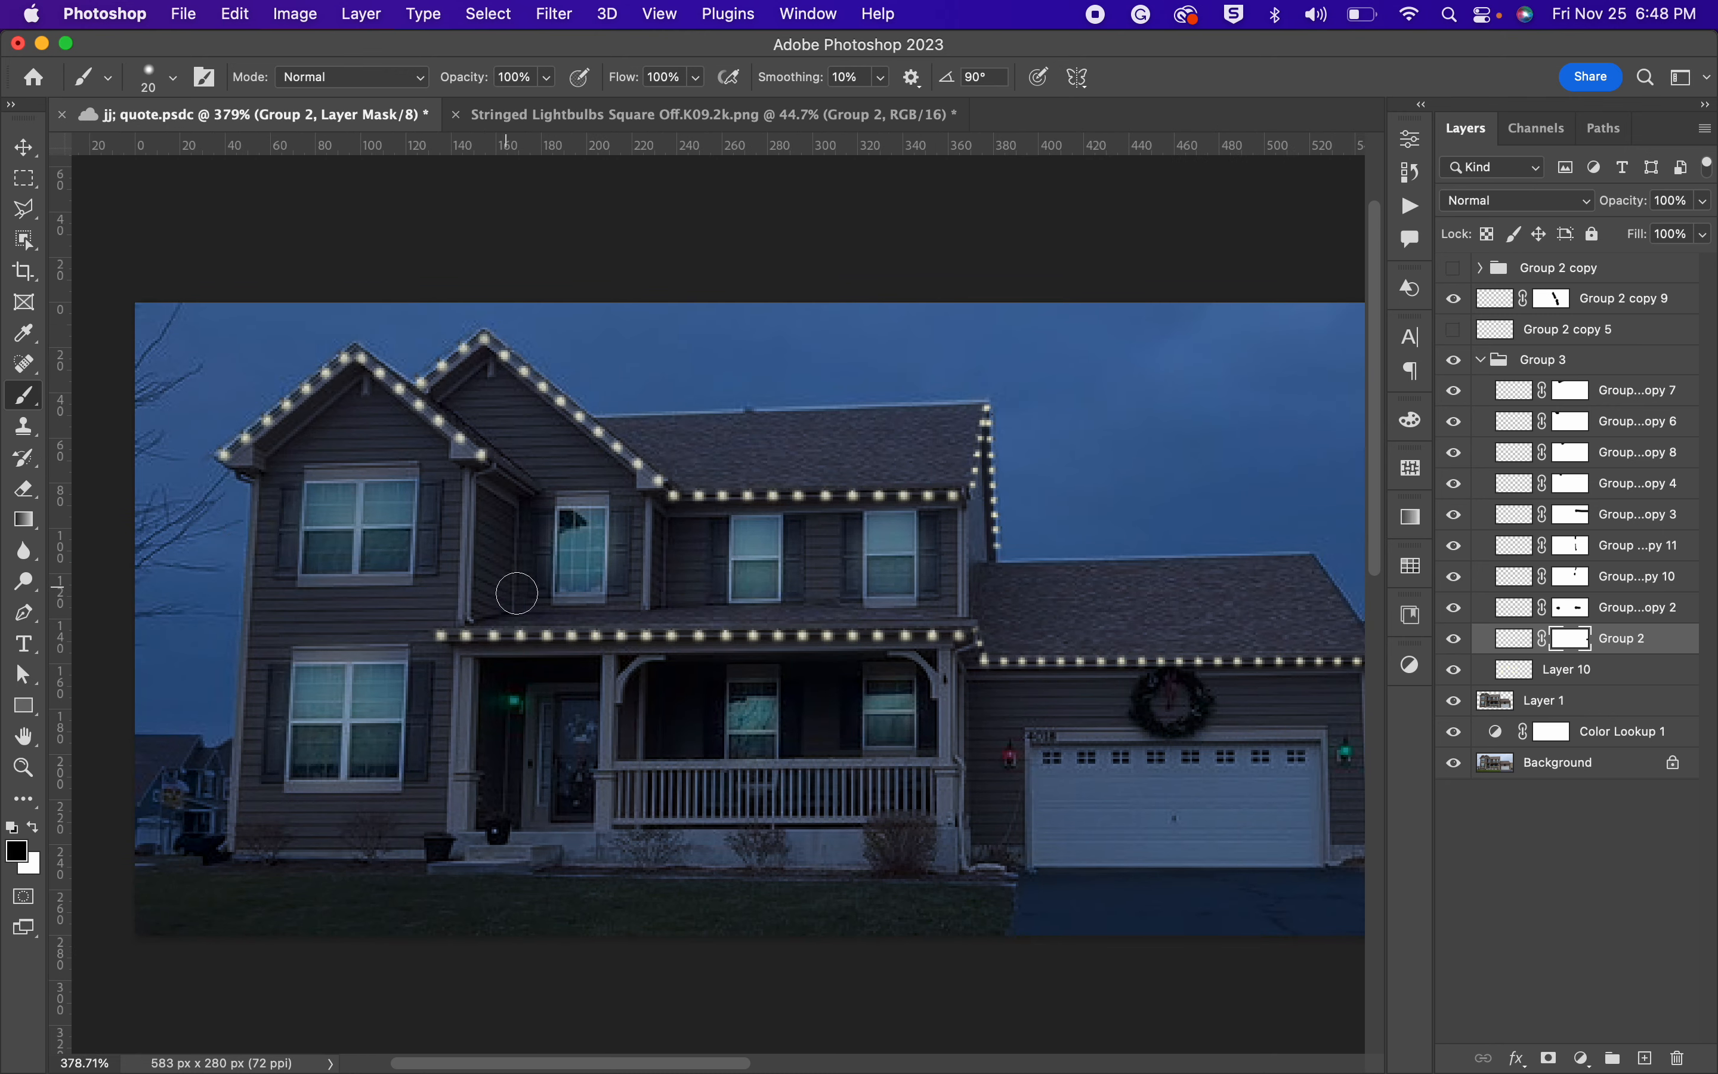
scroll(539, 605, "up", 2)
scroll(539, 604, "down", 2)
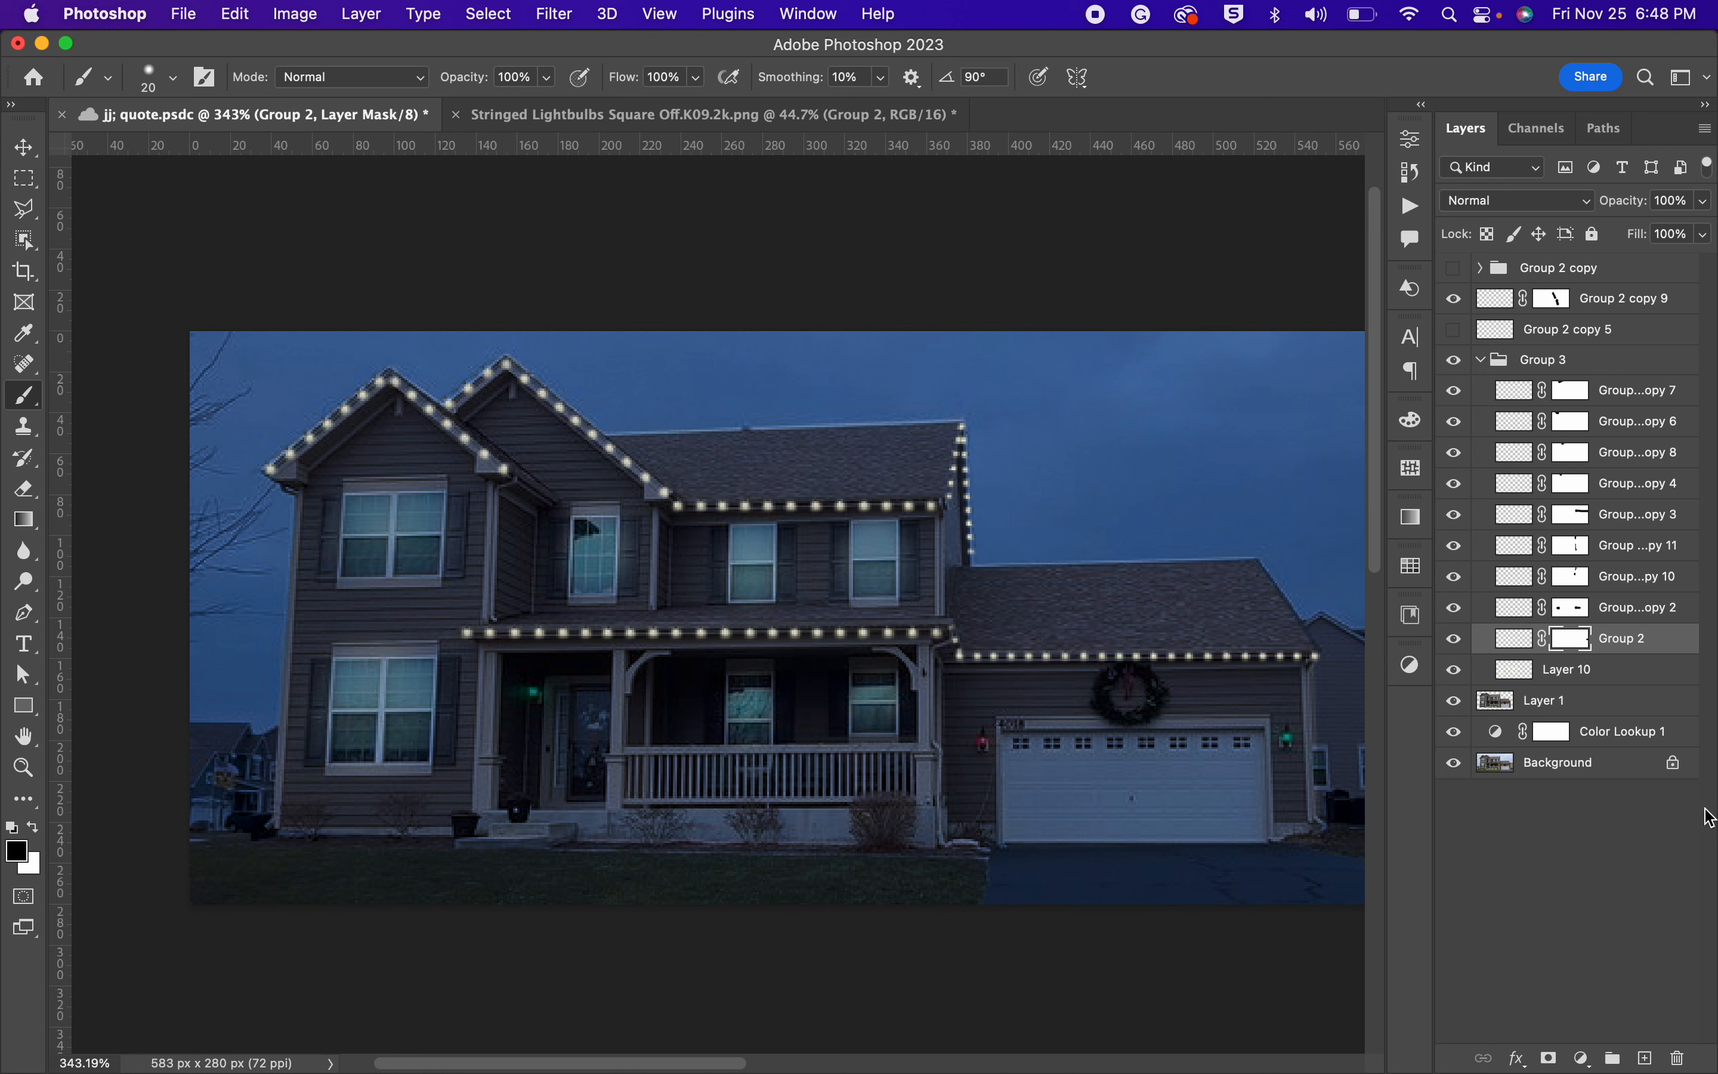
Hide Layer 1 and the Color Lookup 1 adjustment so only the original daytime photo lies beneath the lights.
left_click(1617, 744)
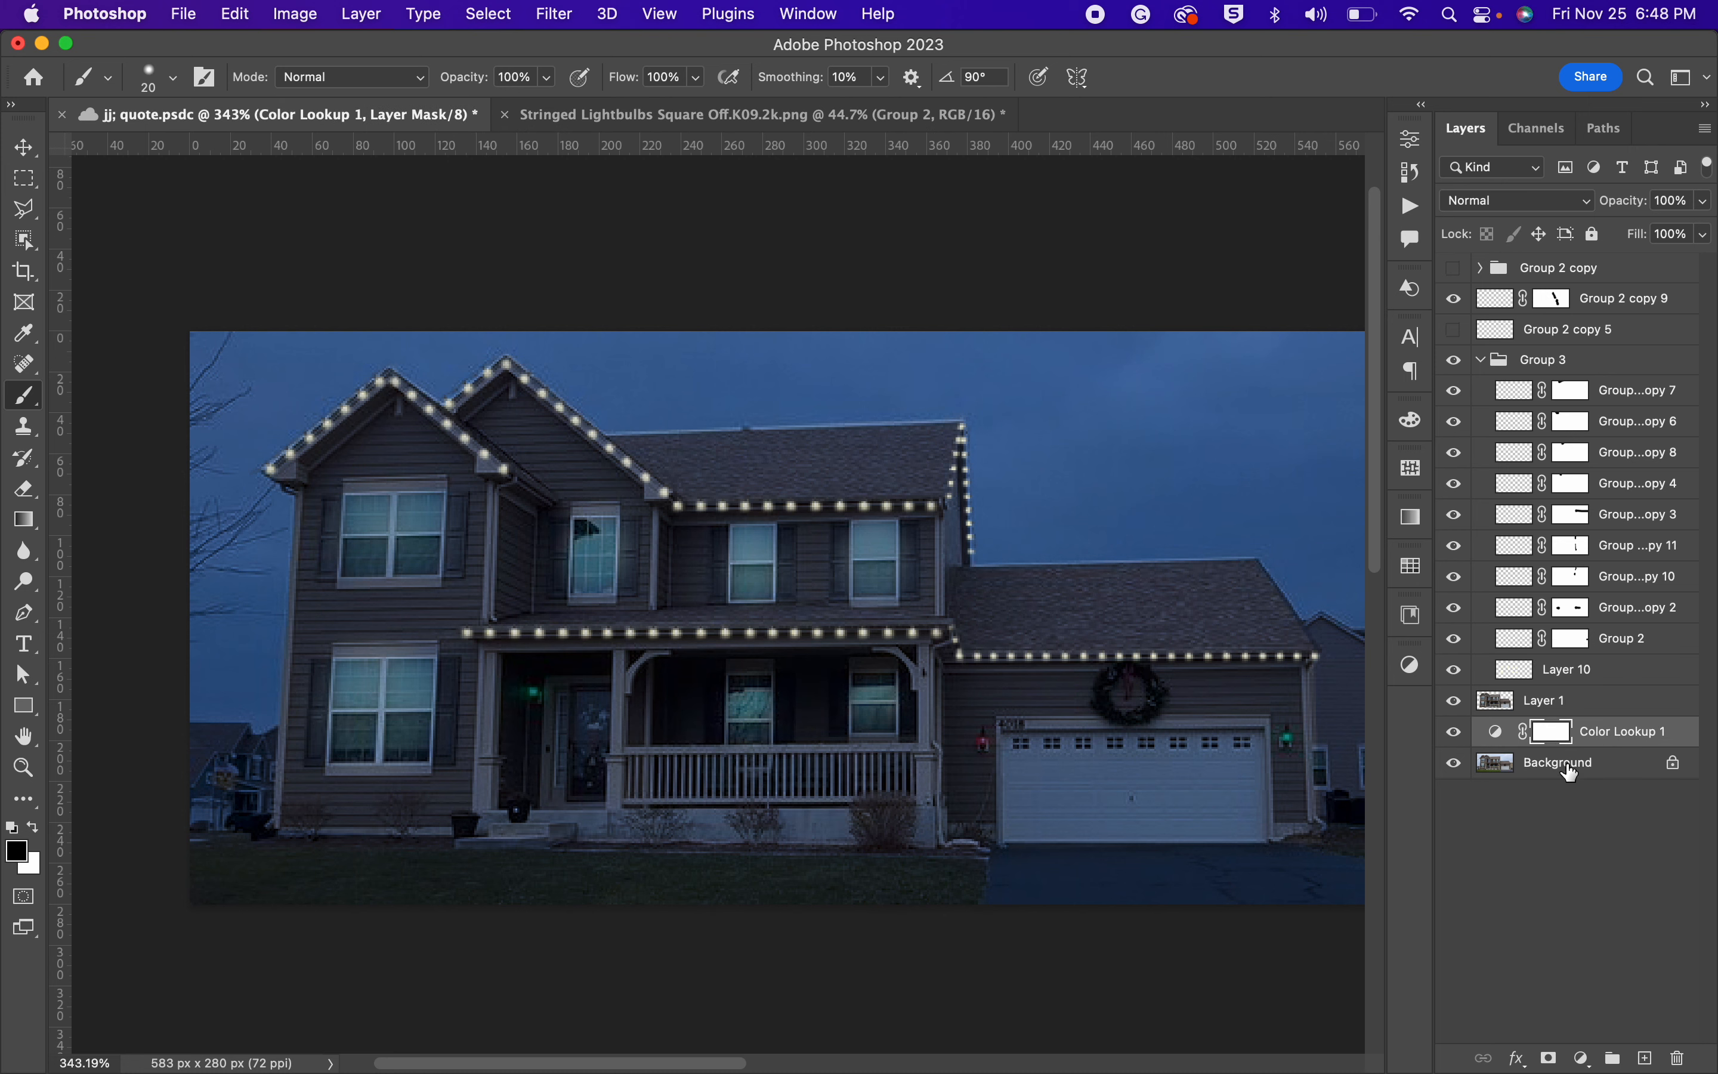
left_click(1456, 702)
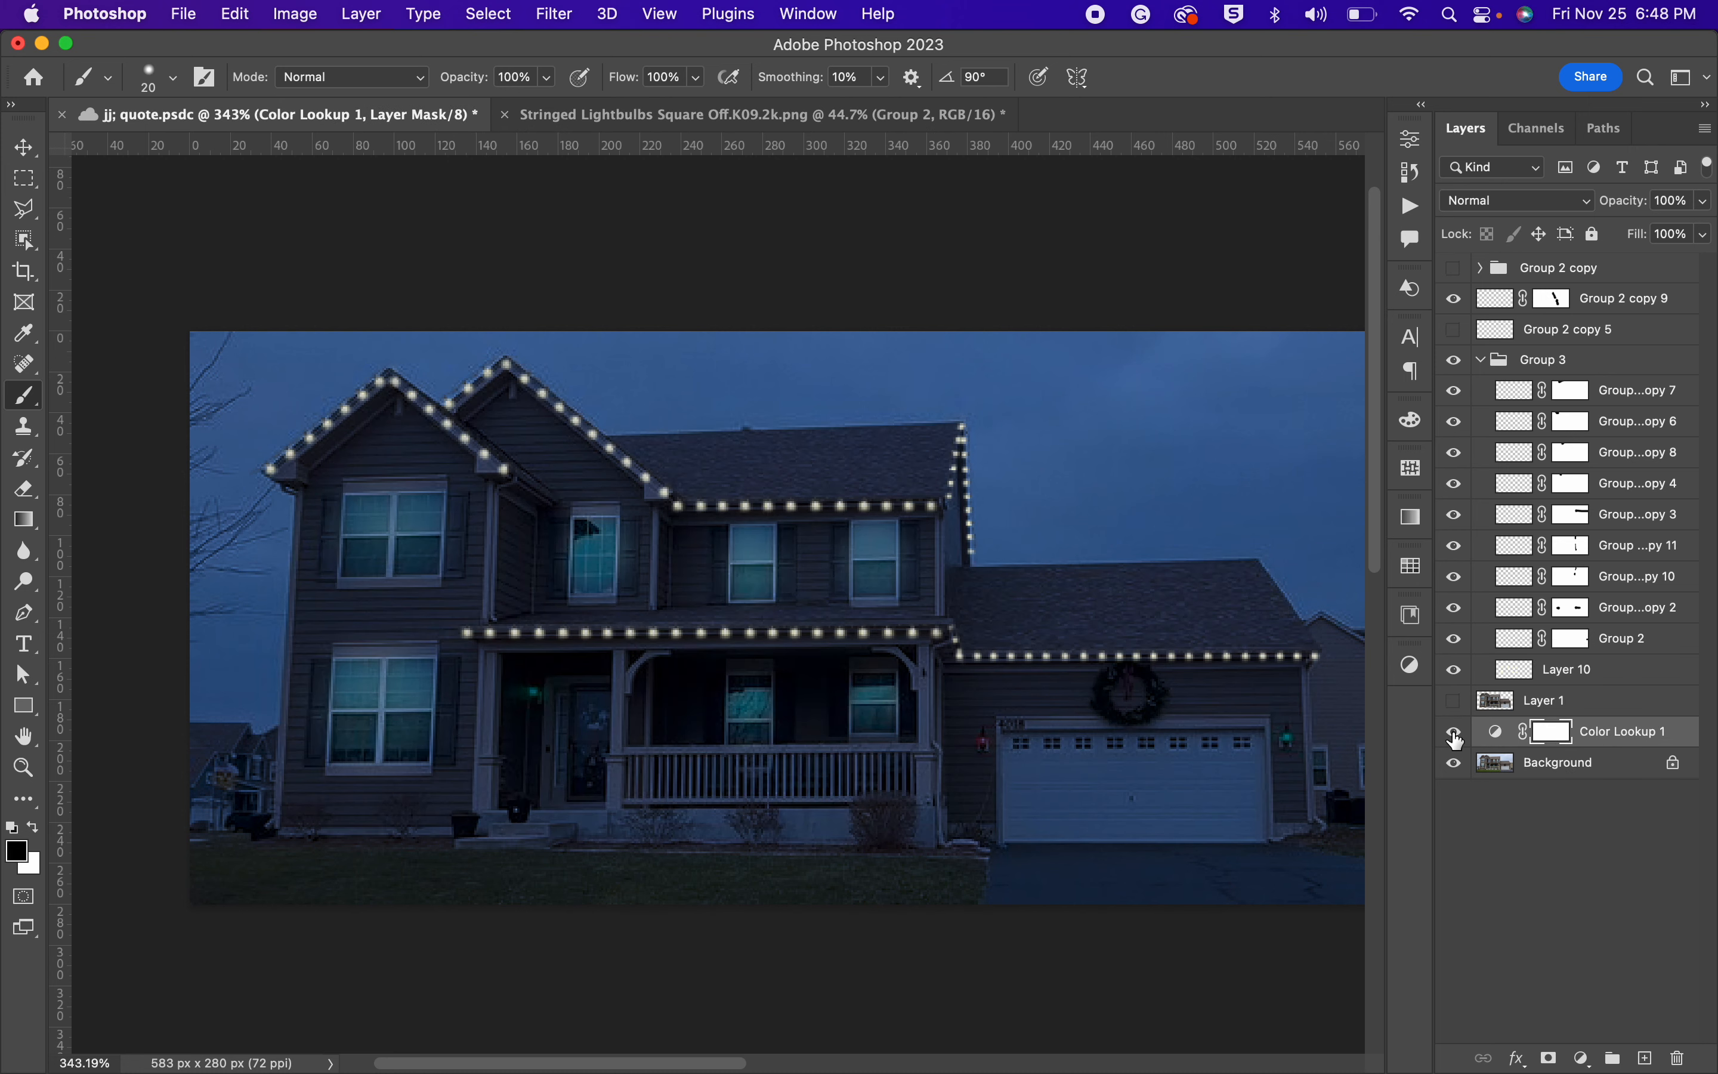
left_click(1455, 732)
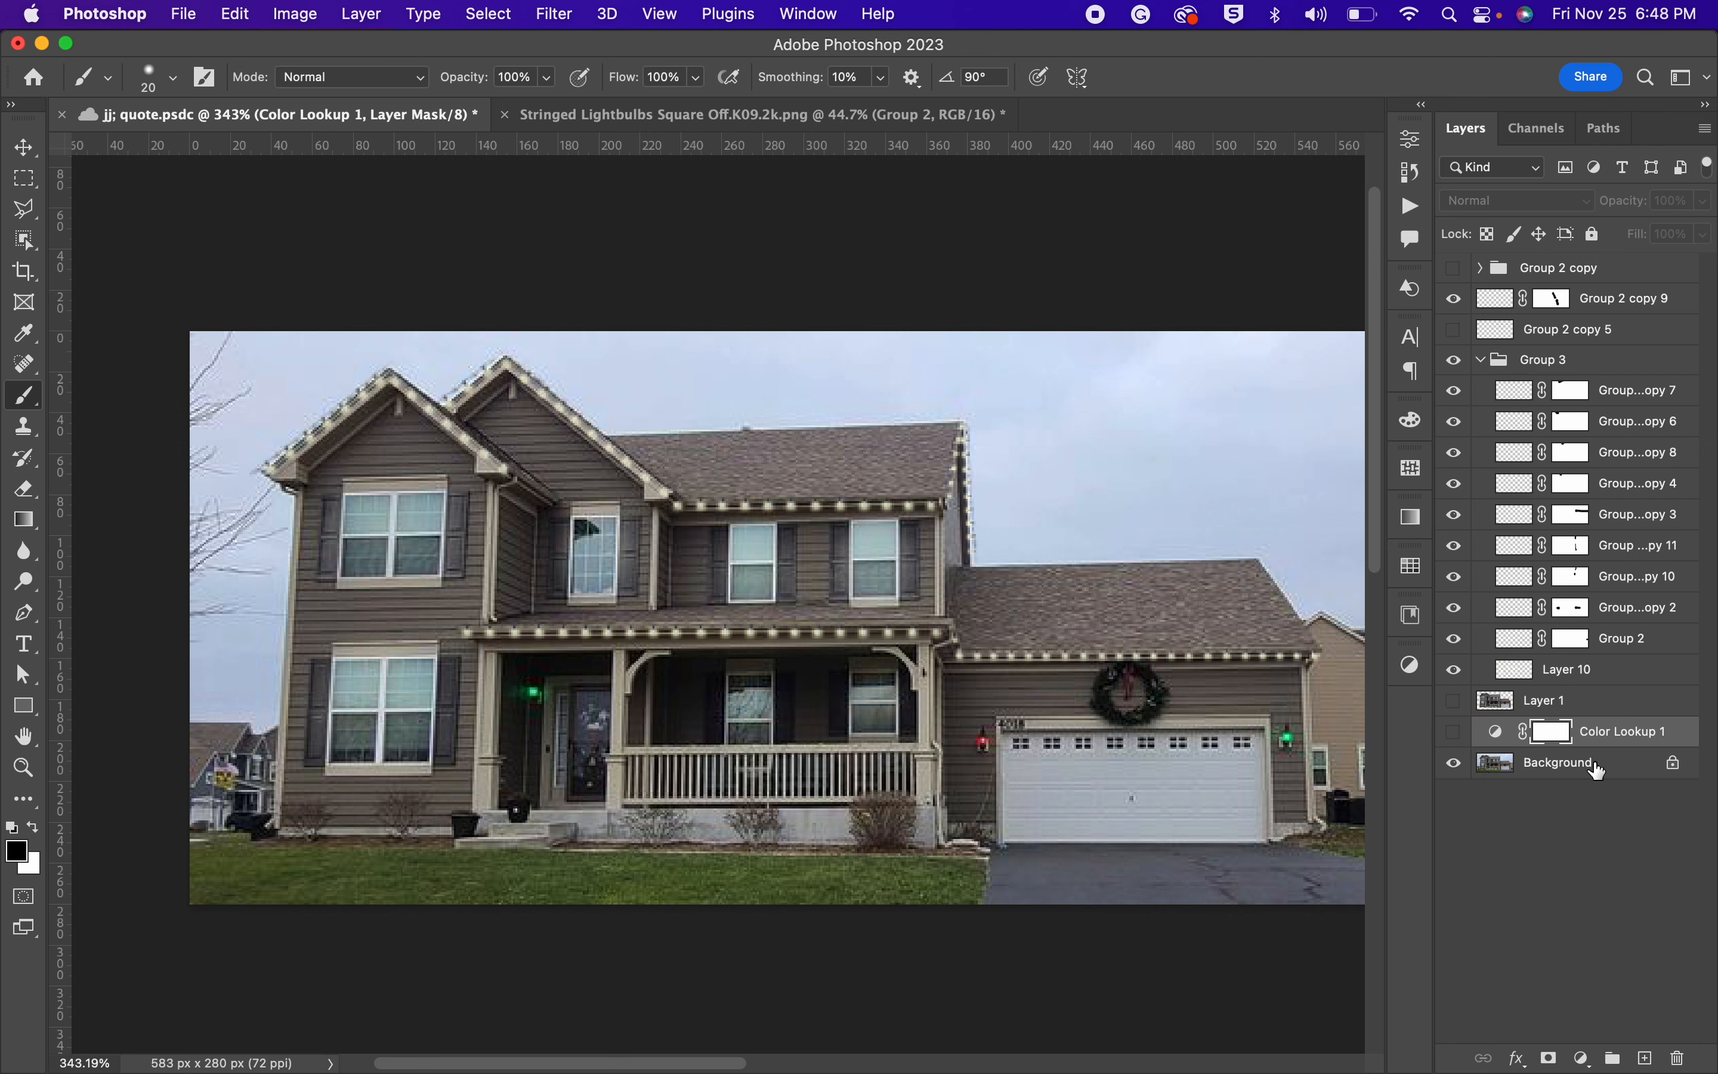
Add a second Color Lookup adjustment above Color Lookup 1 and look through its 3D LUT presets without choosing one.
left_click(1587, 1059)
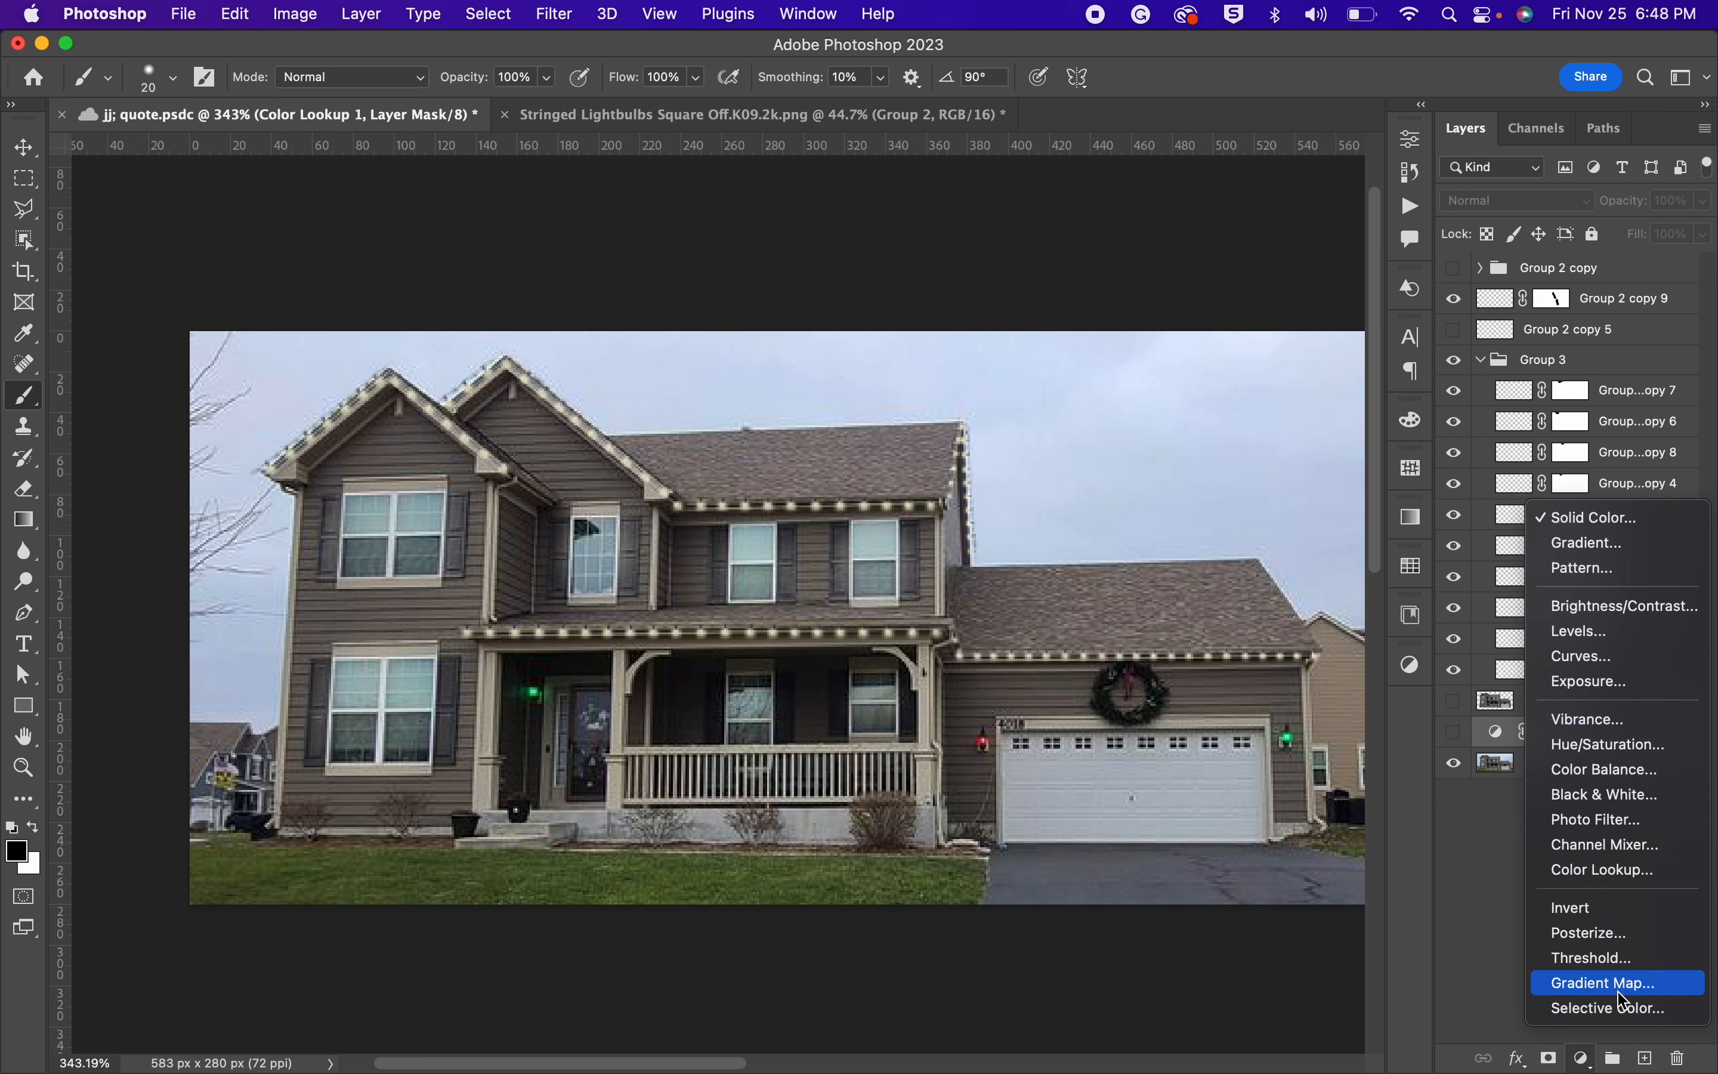
left_click(1609, 871)
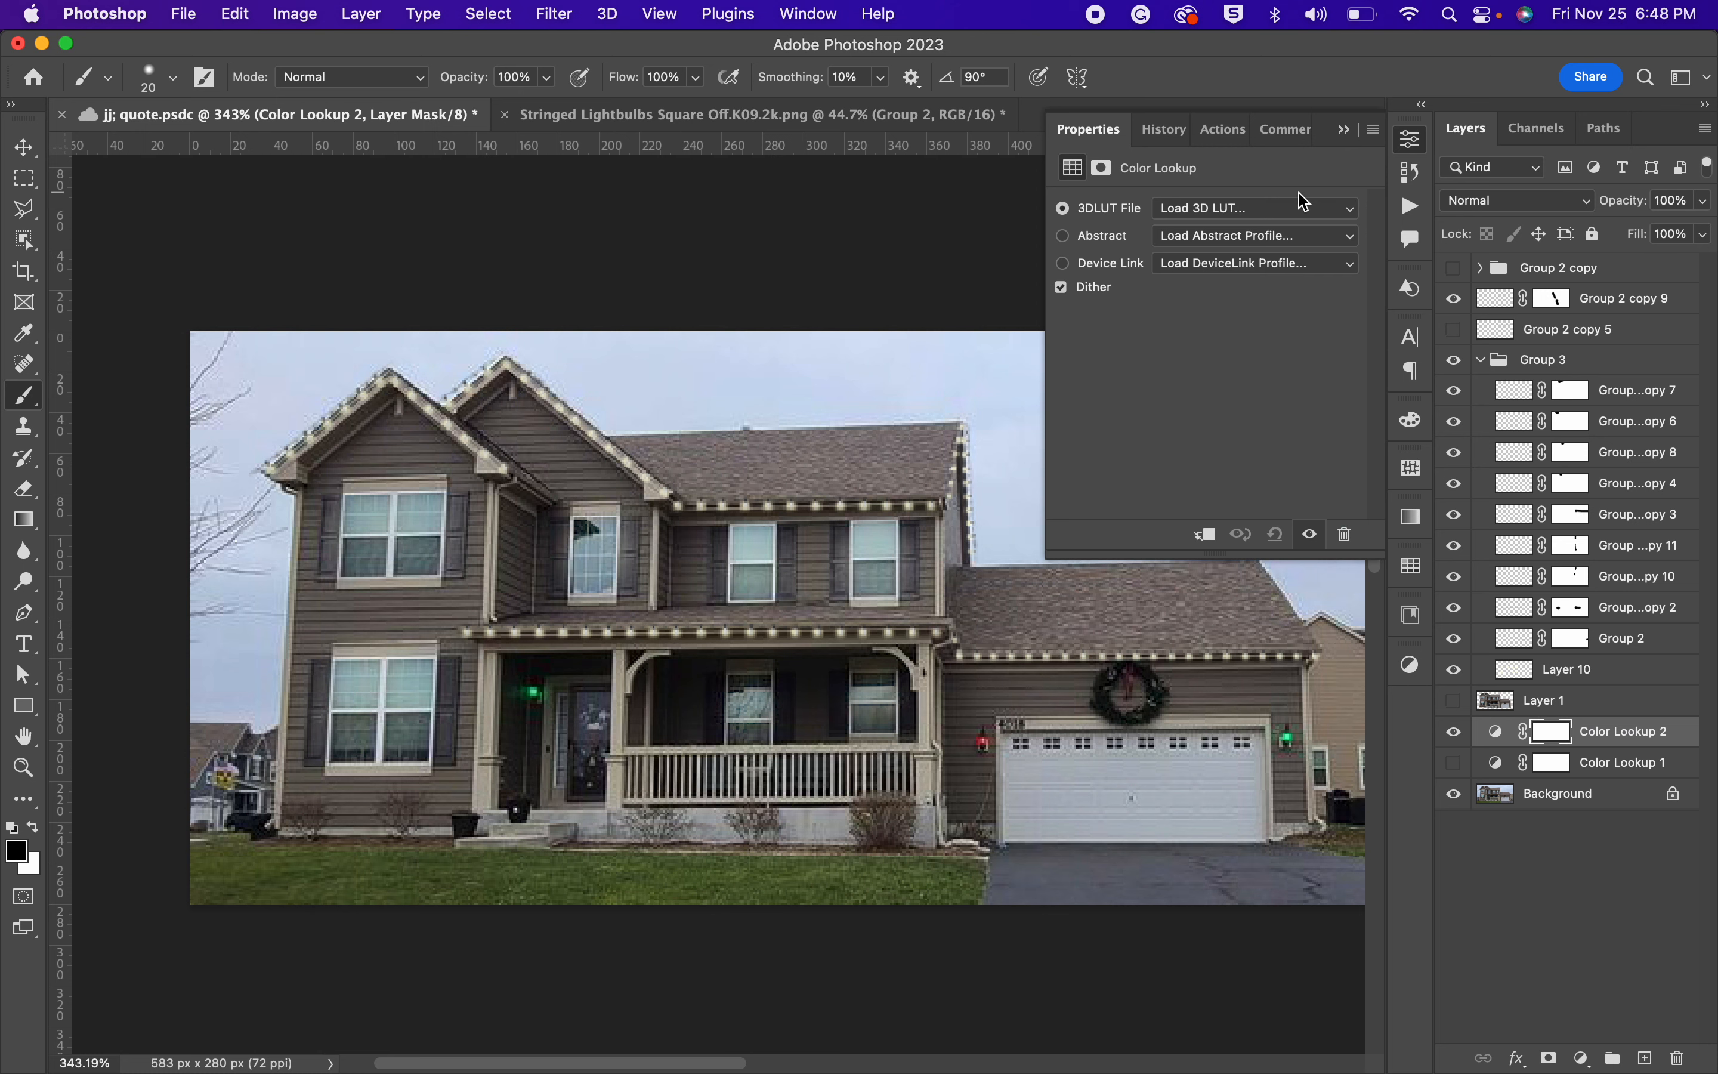
left_click(1304, 201)
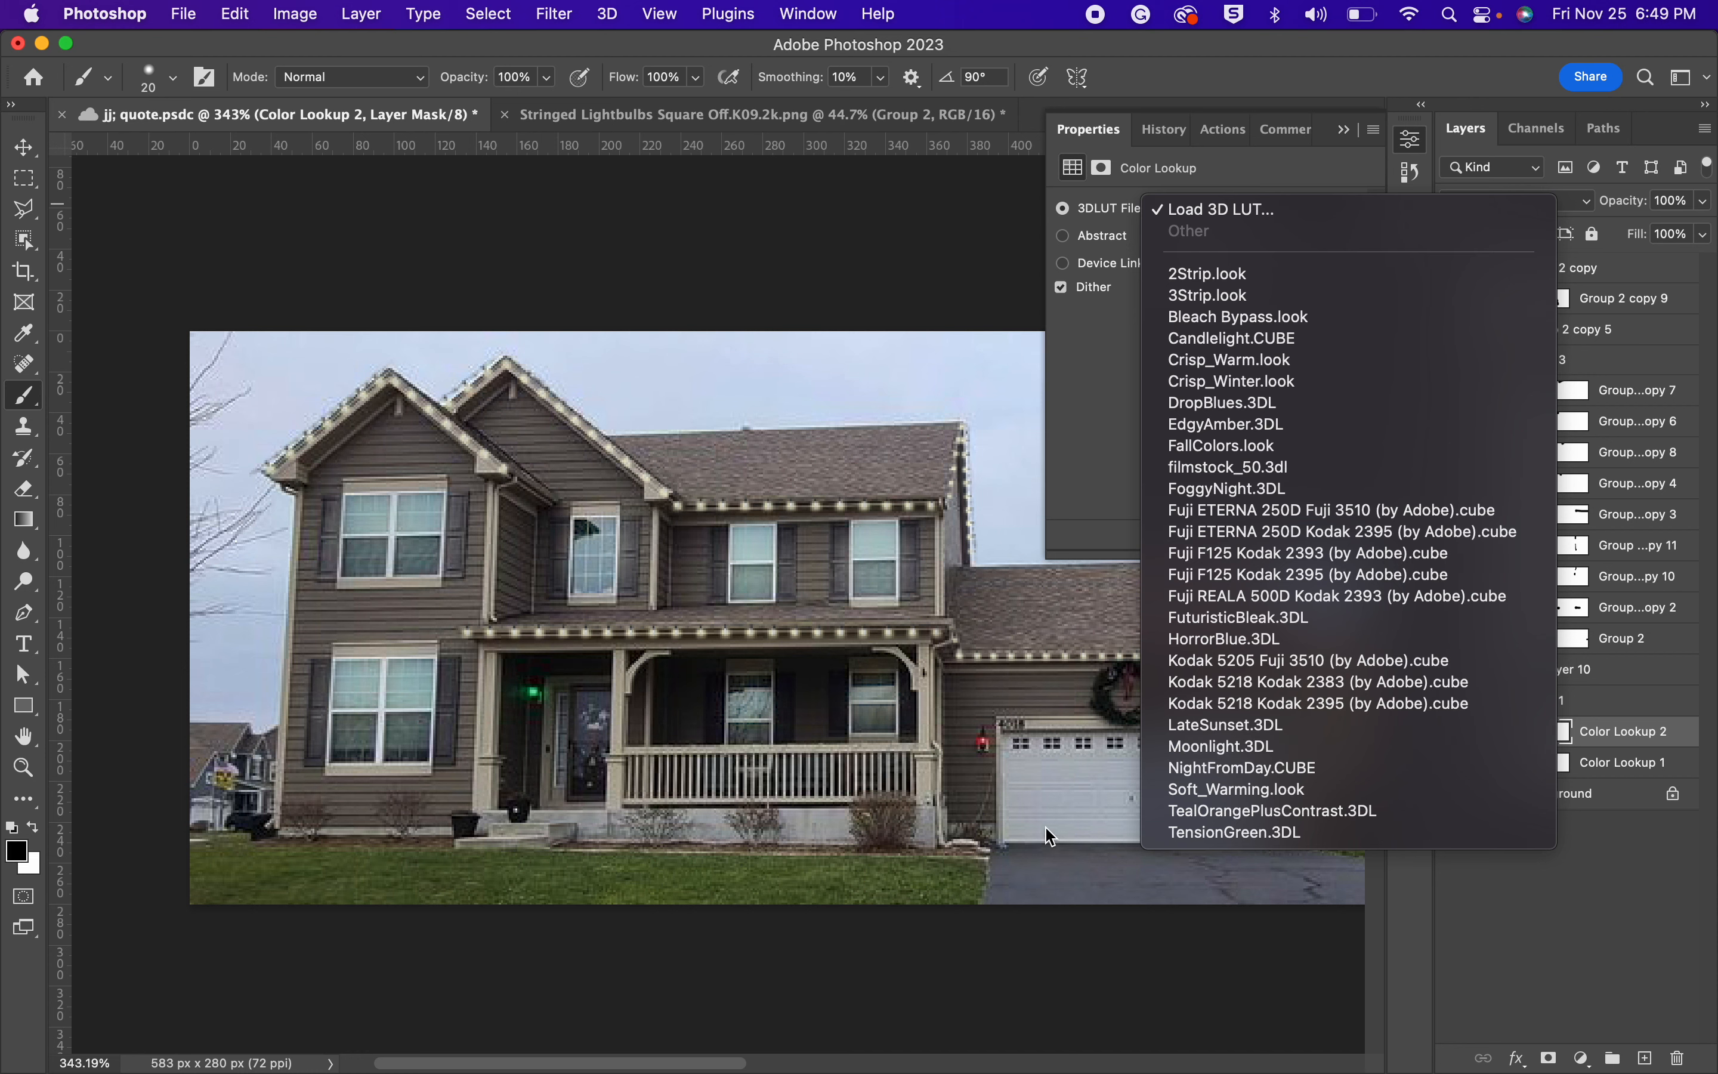
left_click(744, 1001)
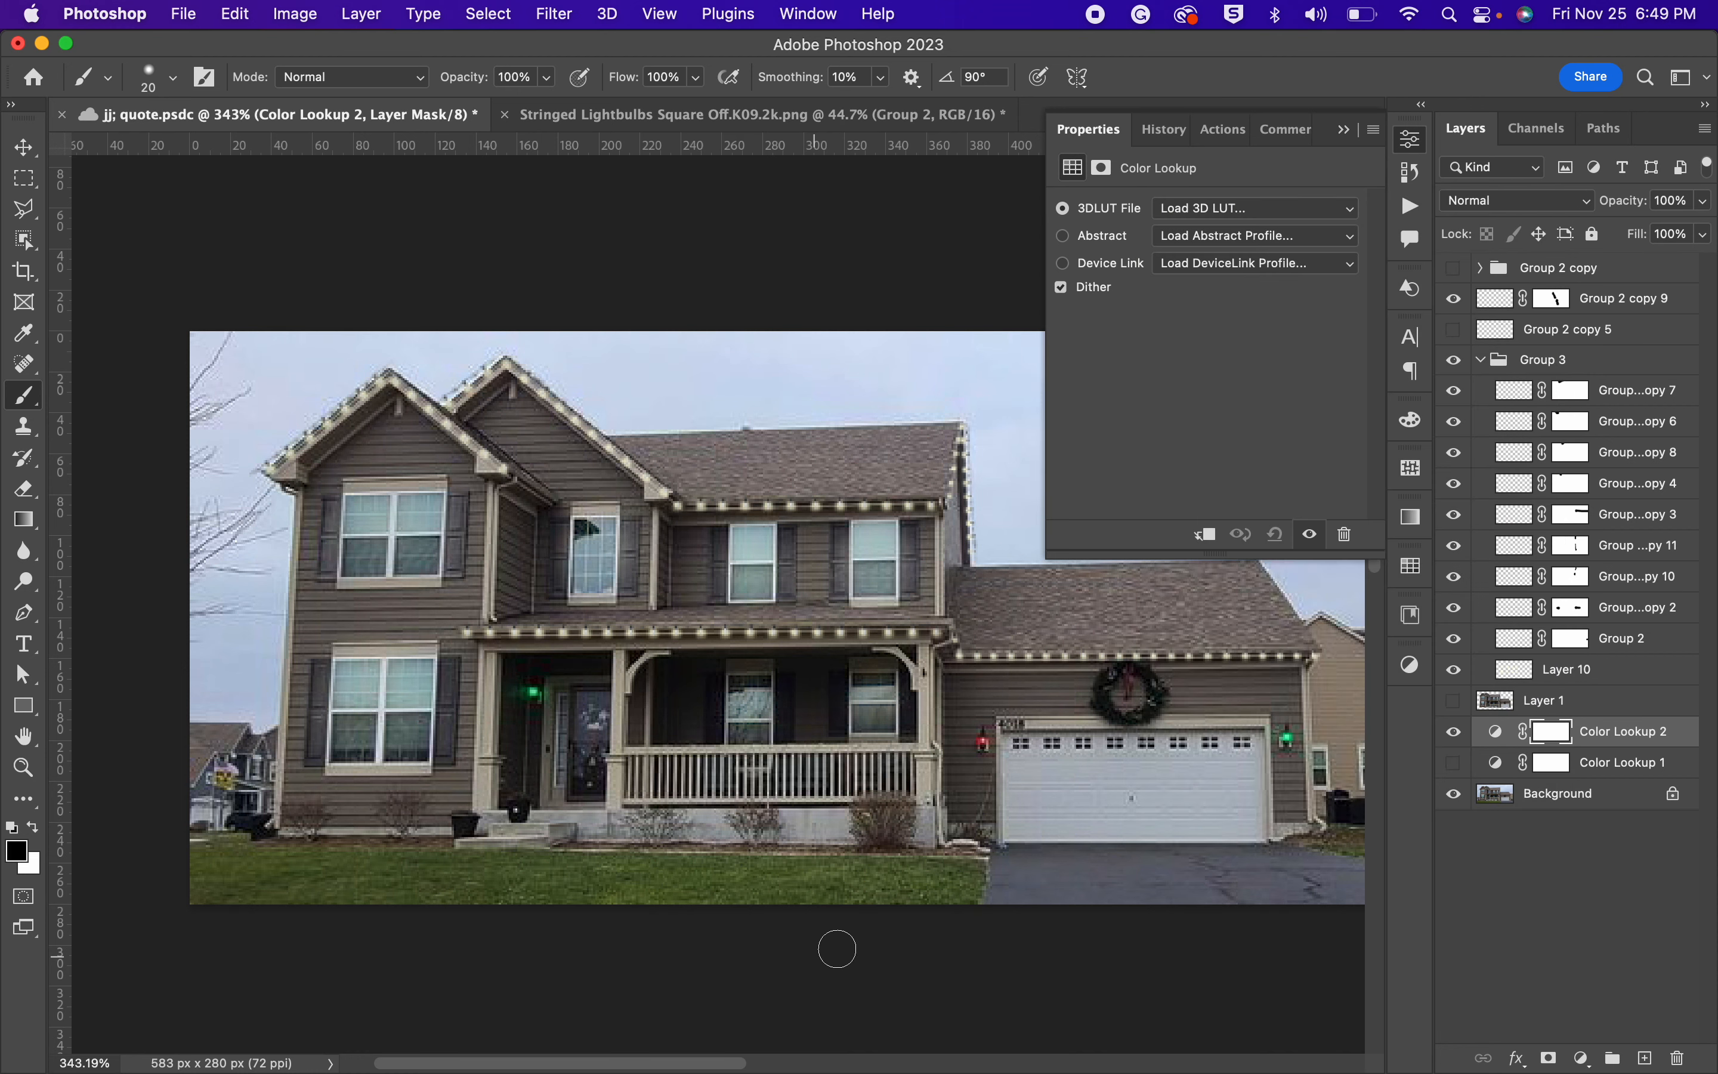
scroll(896, 925, "right", 3)
left_click(1415, 142)
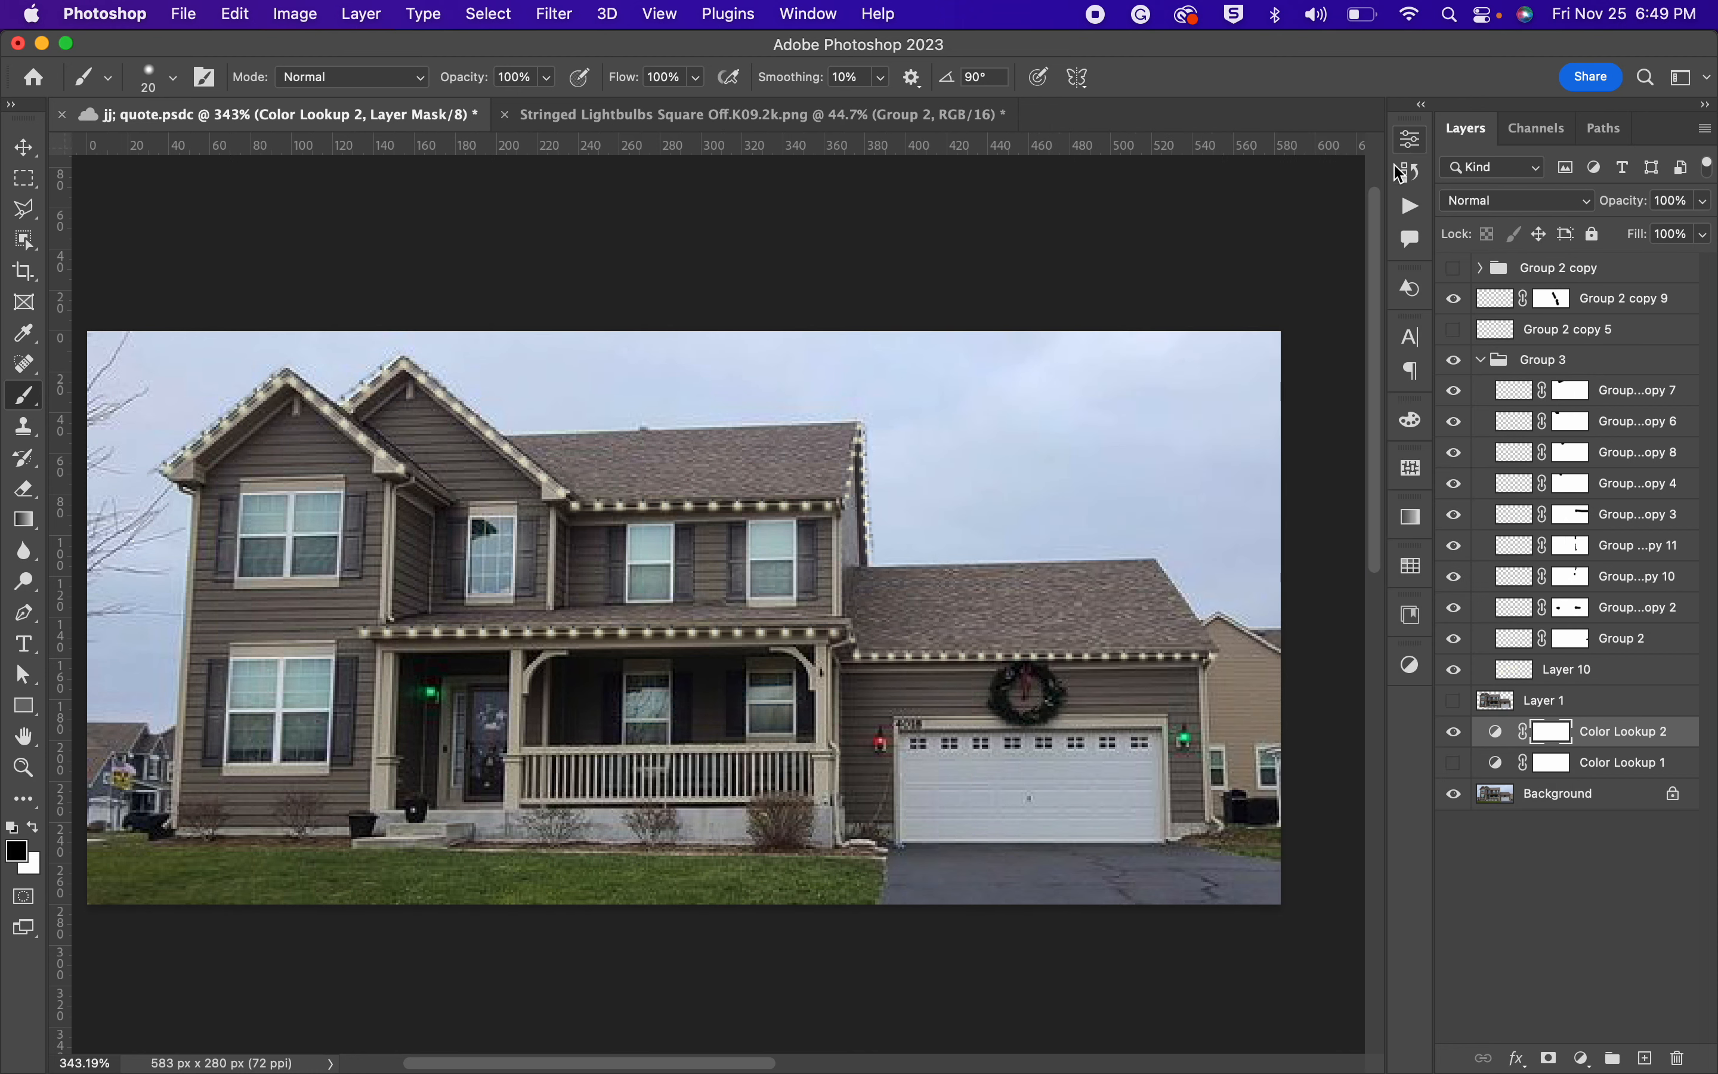
Show Color Lookup 1 and Layer 1 over the Background, hide Color Lookup 2, and select Layer 1.
left_click(1456, 764)
left_click(1456, 732)
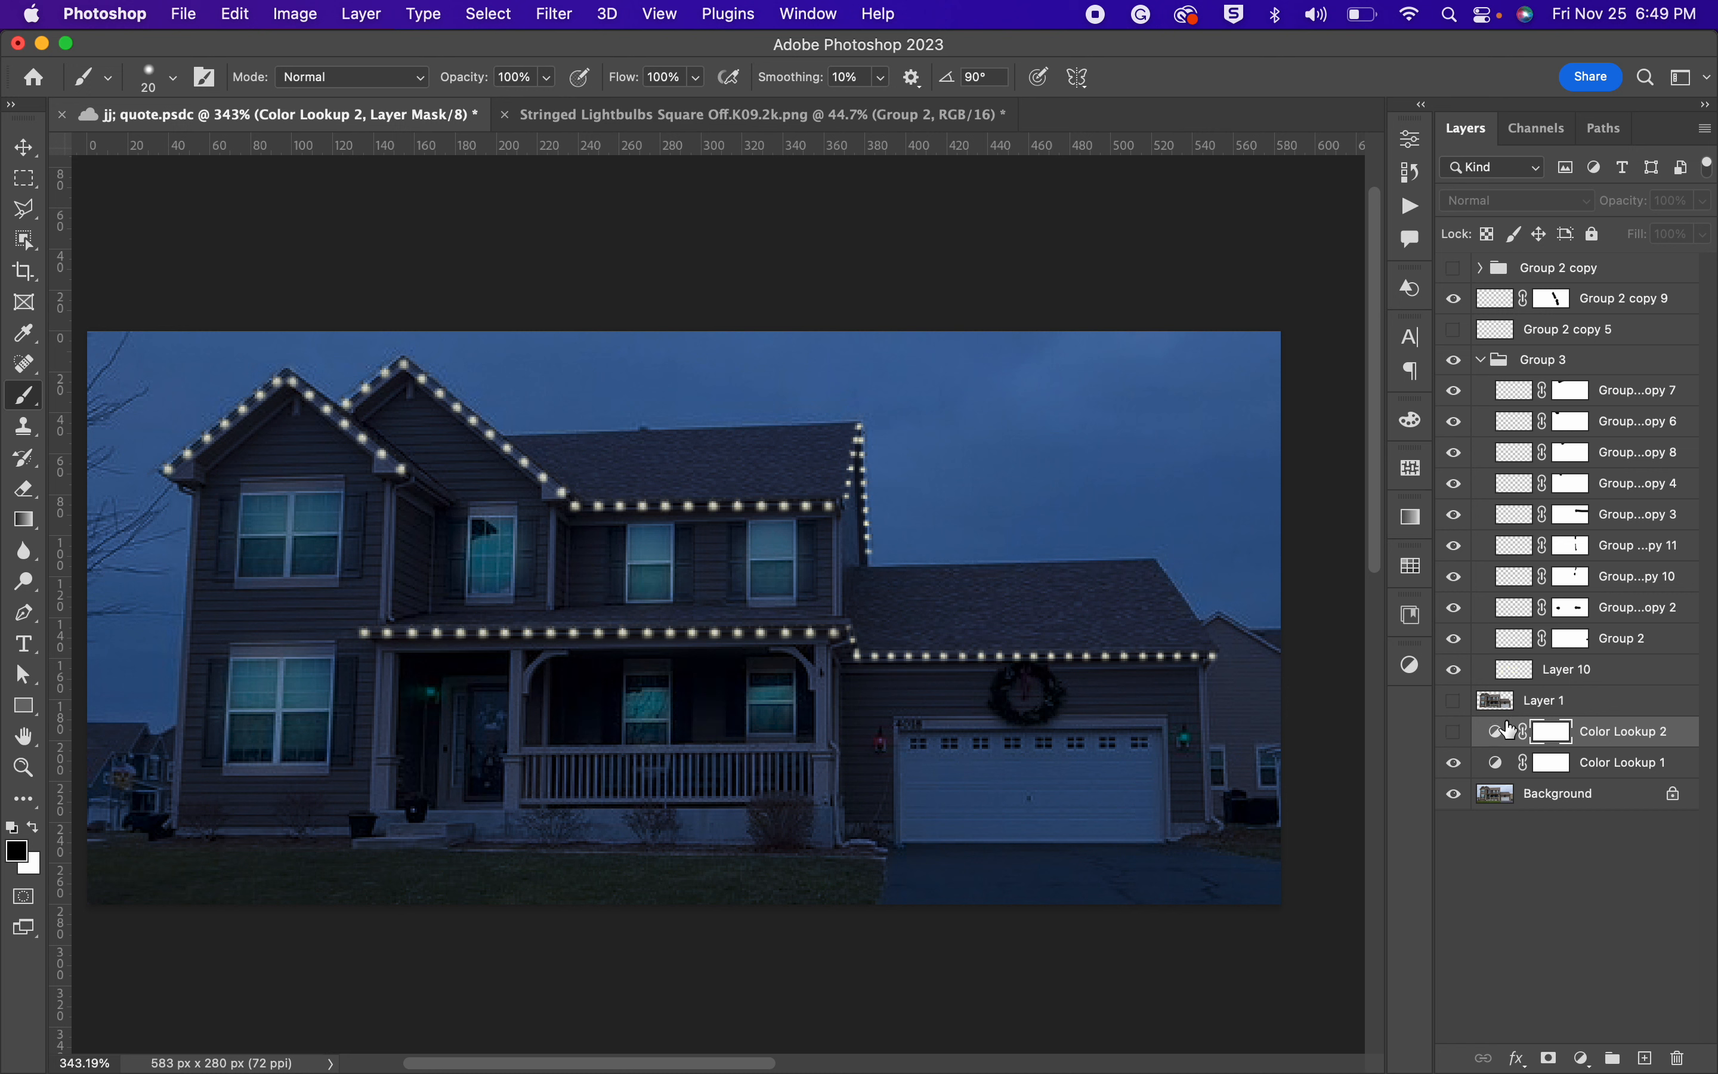
left_click(1457, 704)
left_click(1457, 795)
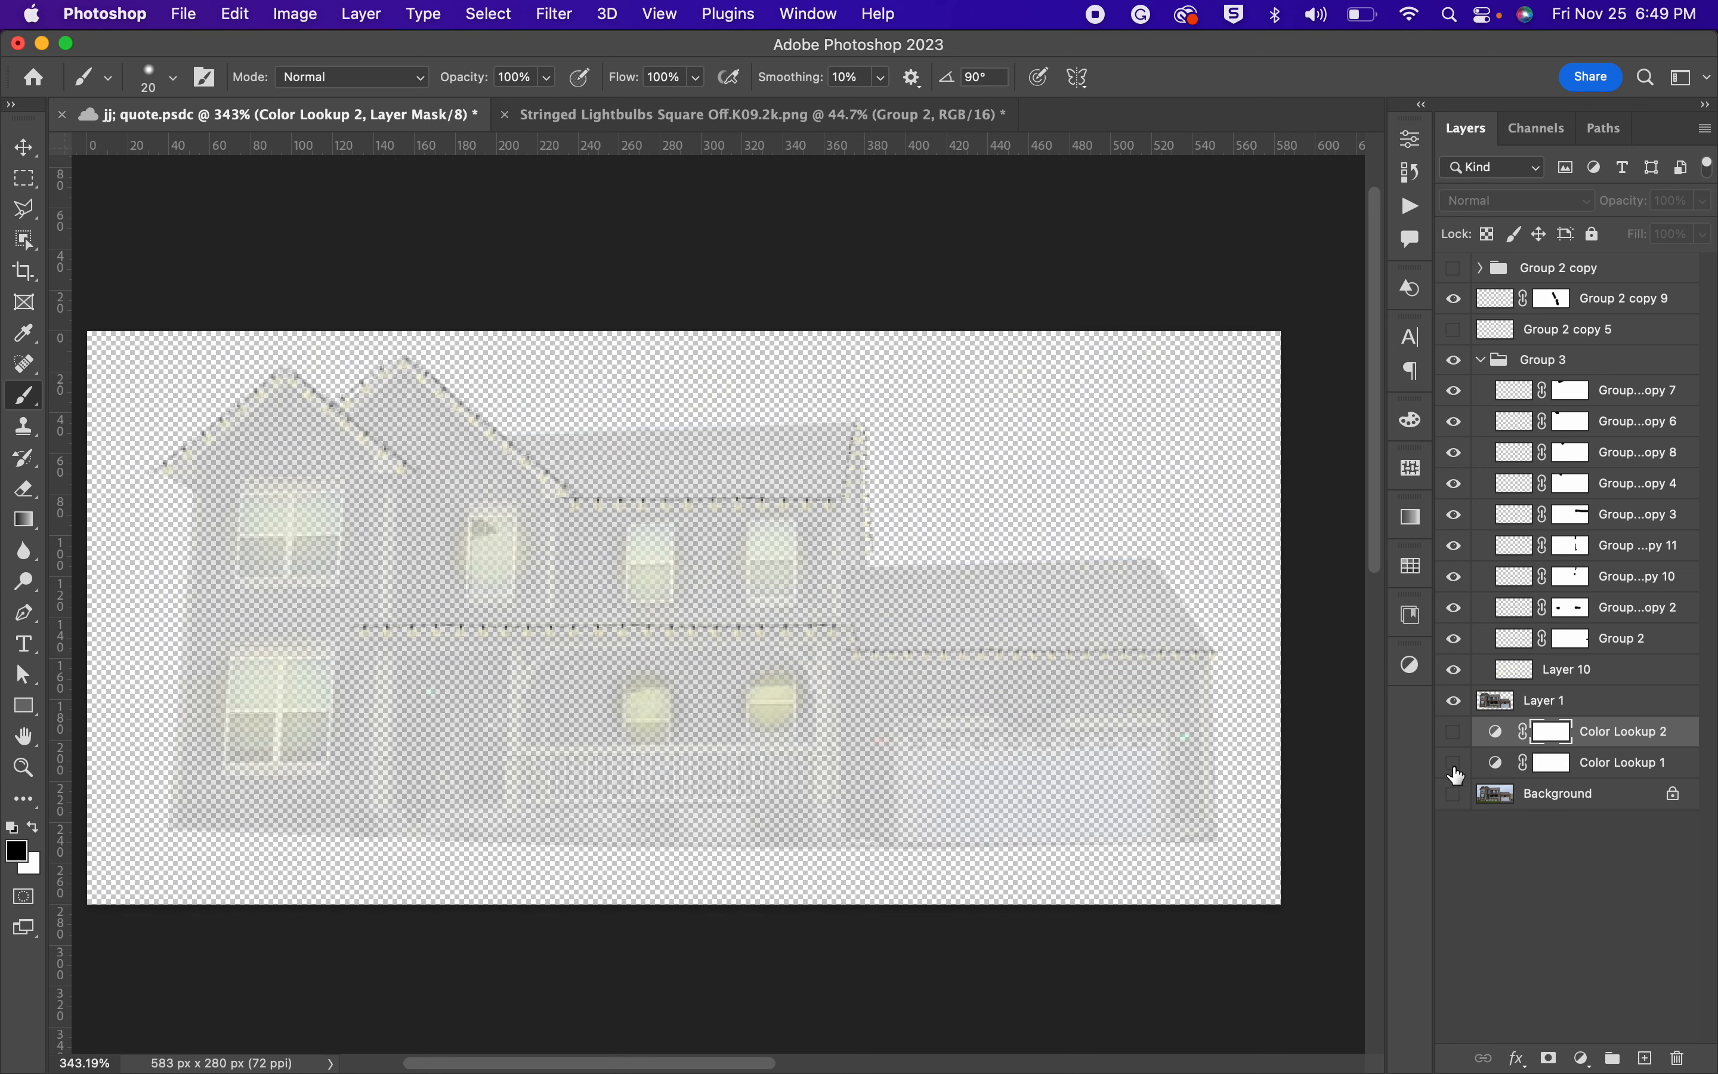
left_click(1456, 768)
left_click(1456, 795)
left_click(1557, 702)
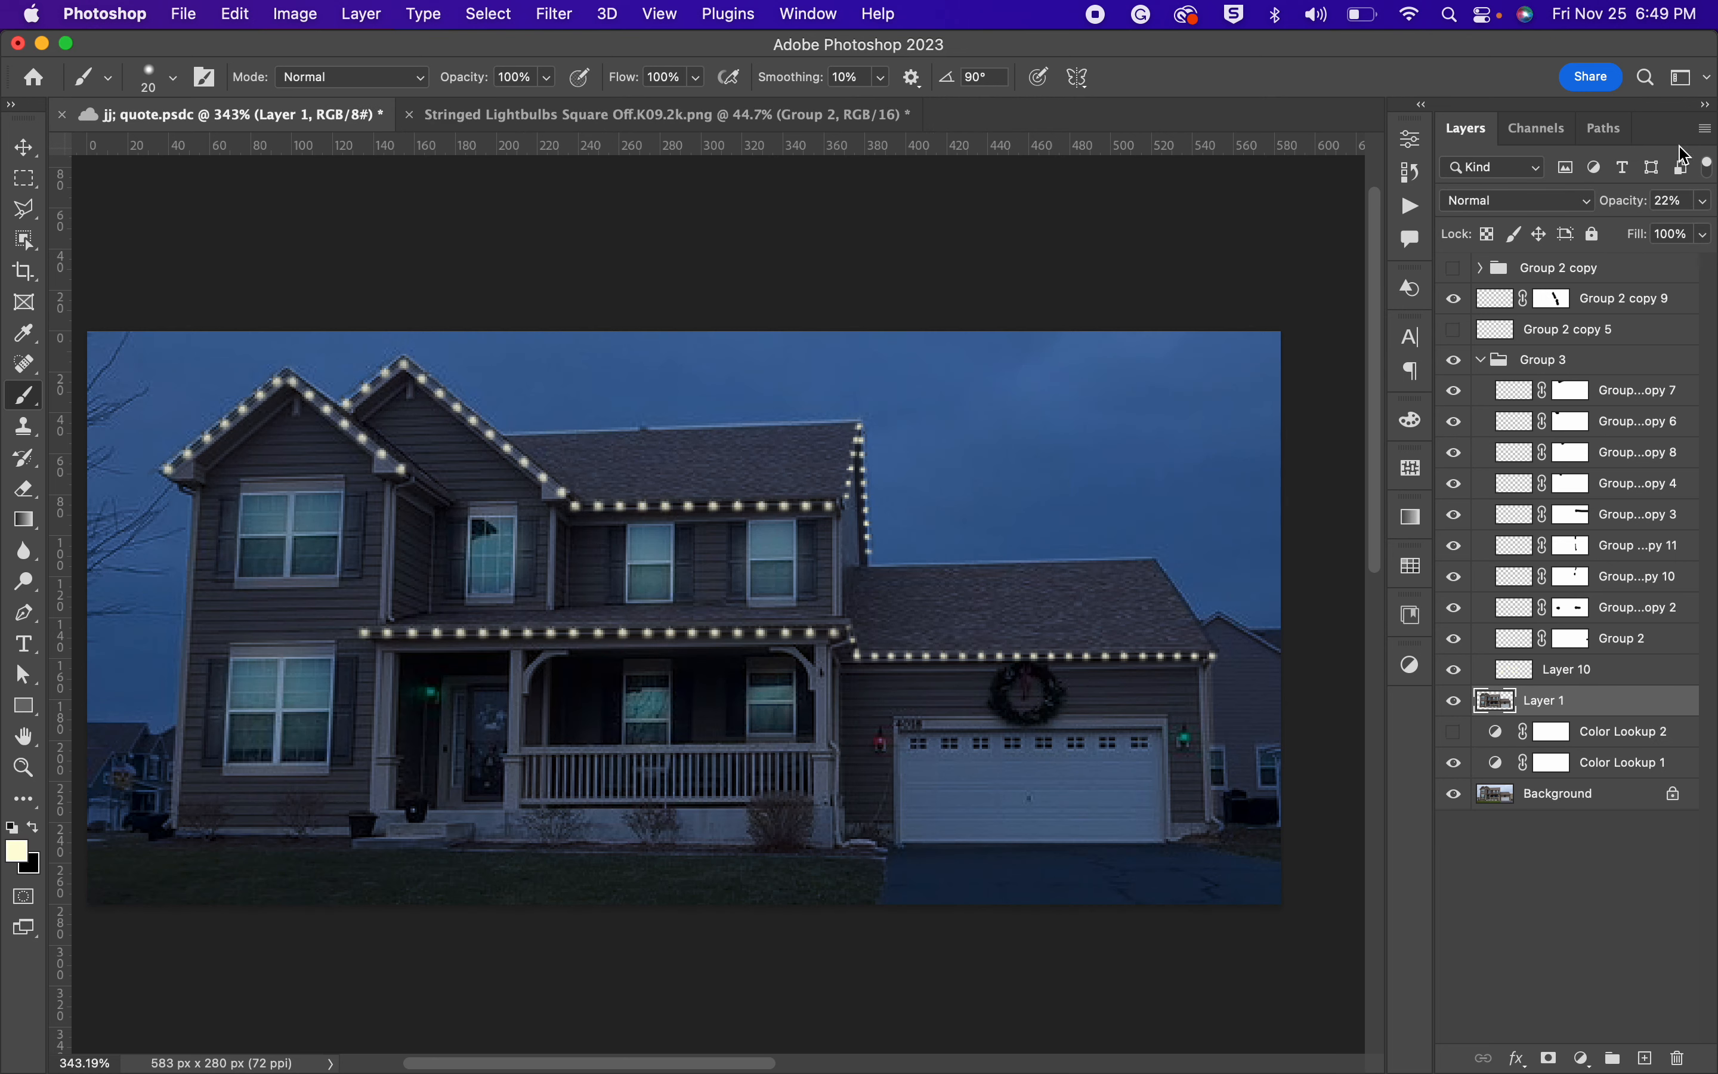
Compare the image with Layer 1 off and on, and save the document.
left_click(1456, 702)
left_click(1456, 701)
key("ctrl+s")
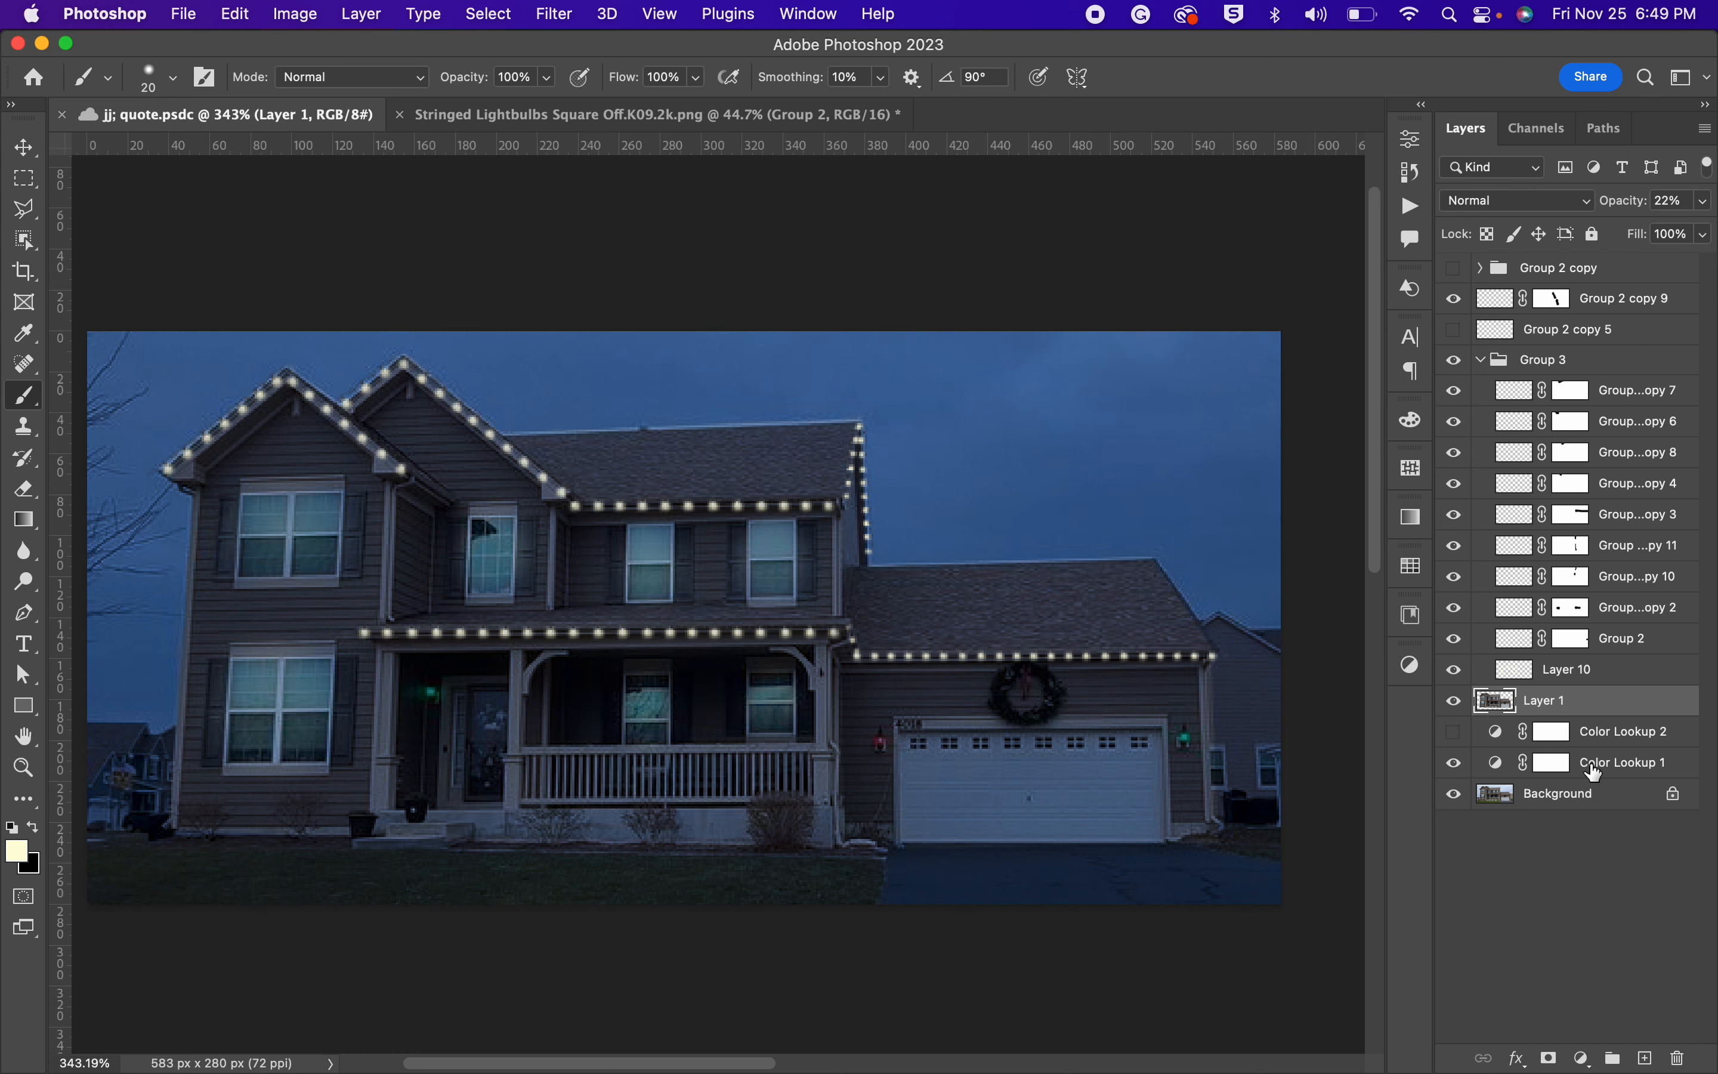
Compare the night grading by toggling the visibility of Color Lookup 1 and Layer 1 off and on.
left_click(1470, 767)
left_click(1467, 768)
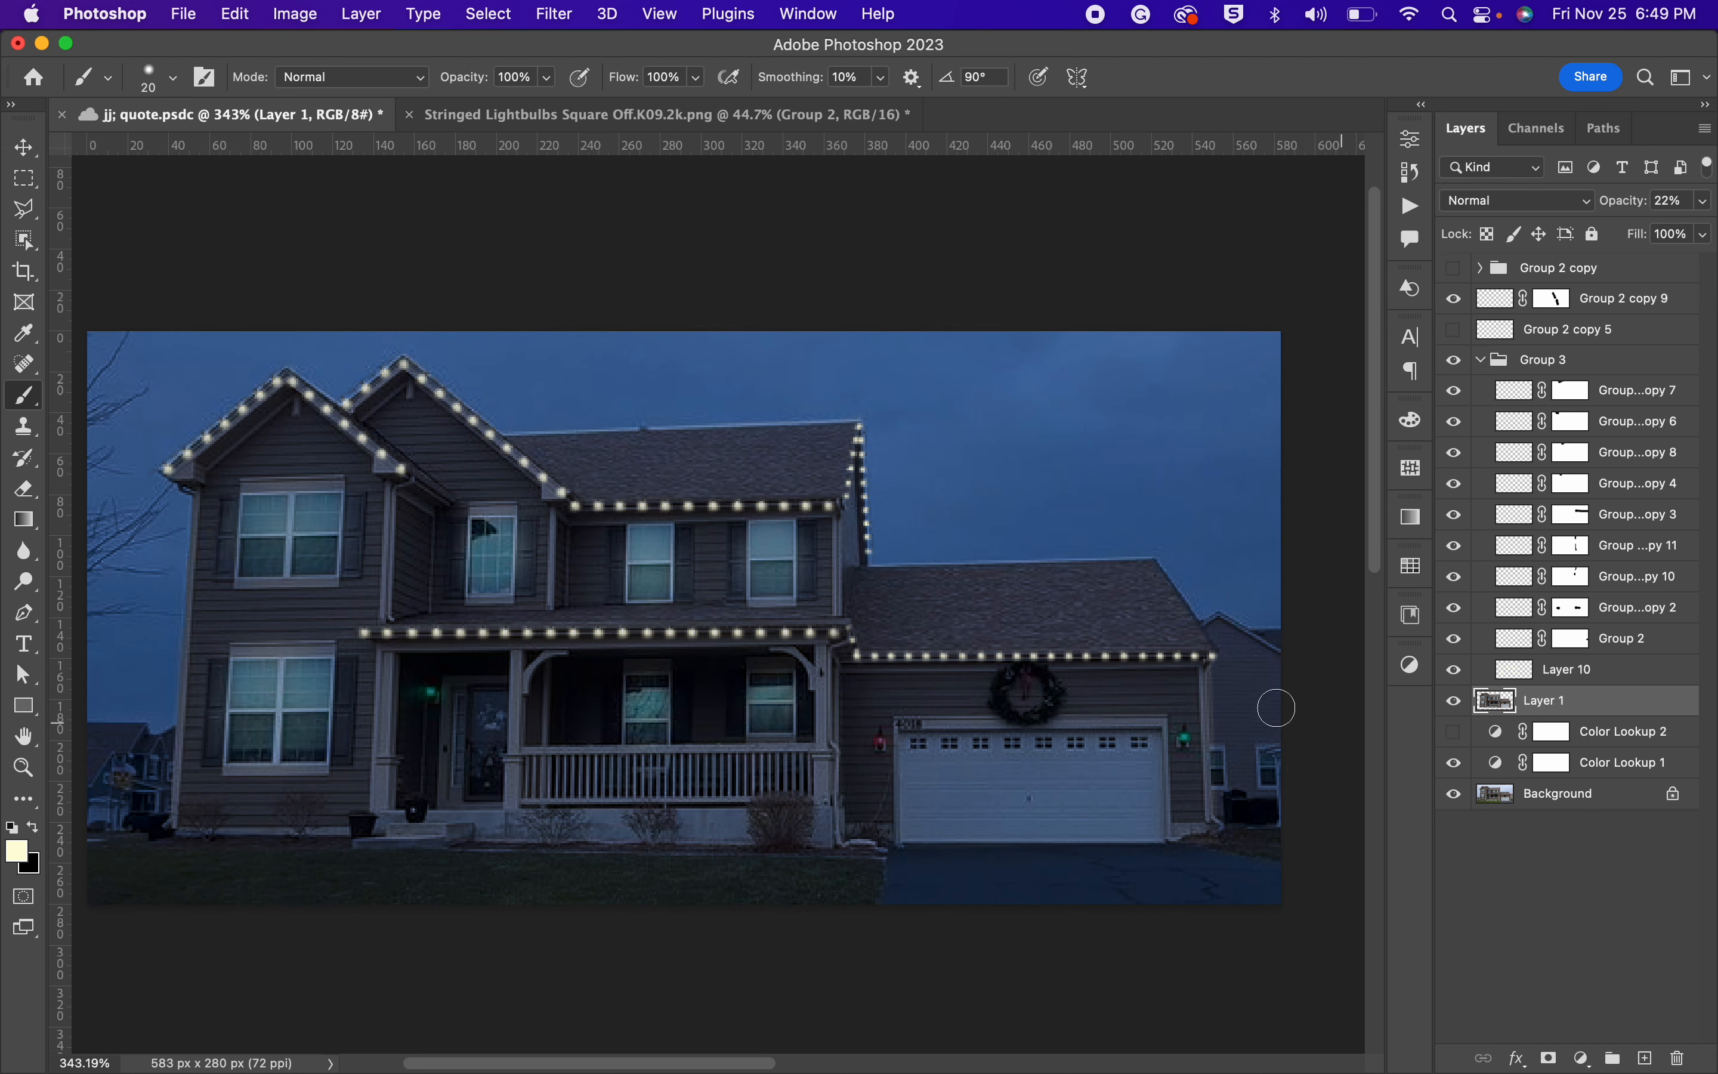
scroll(1049, 697, "left", 1)
scroll(1049, 697, "down", 1)
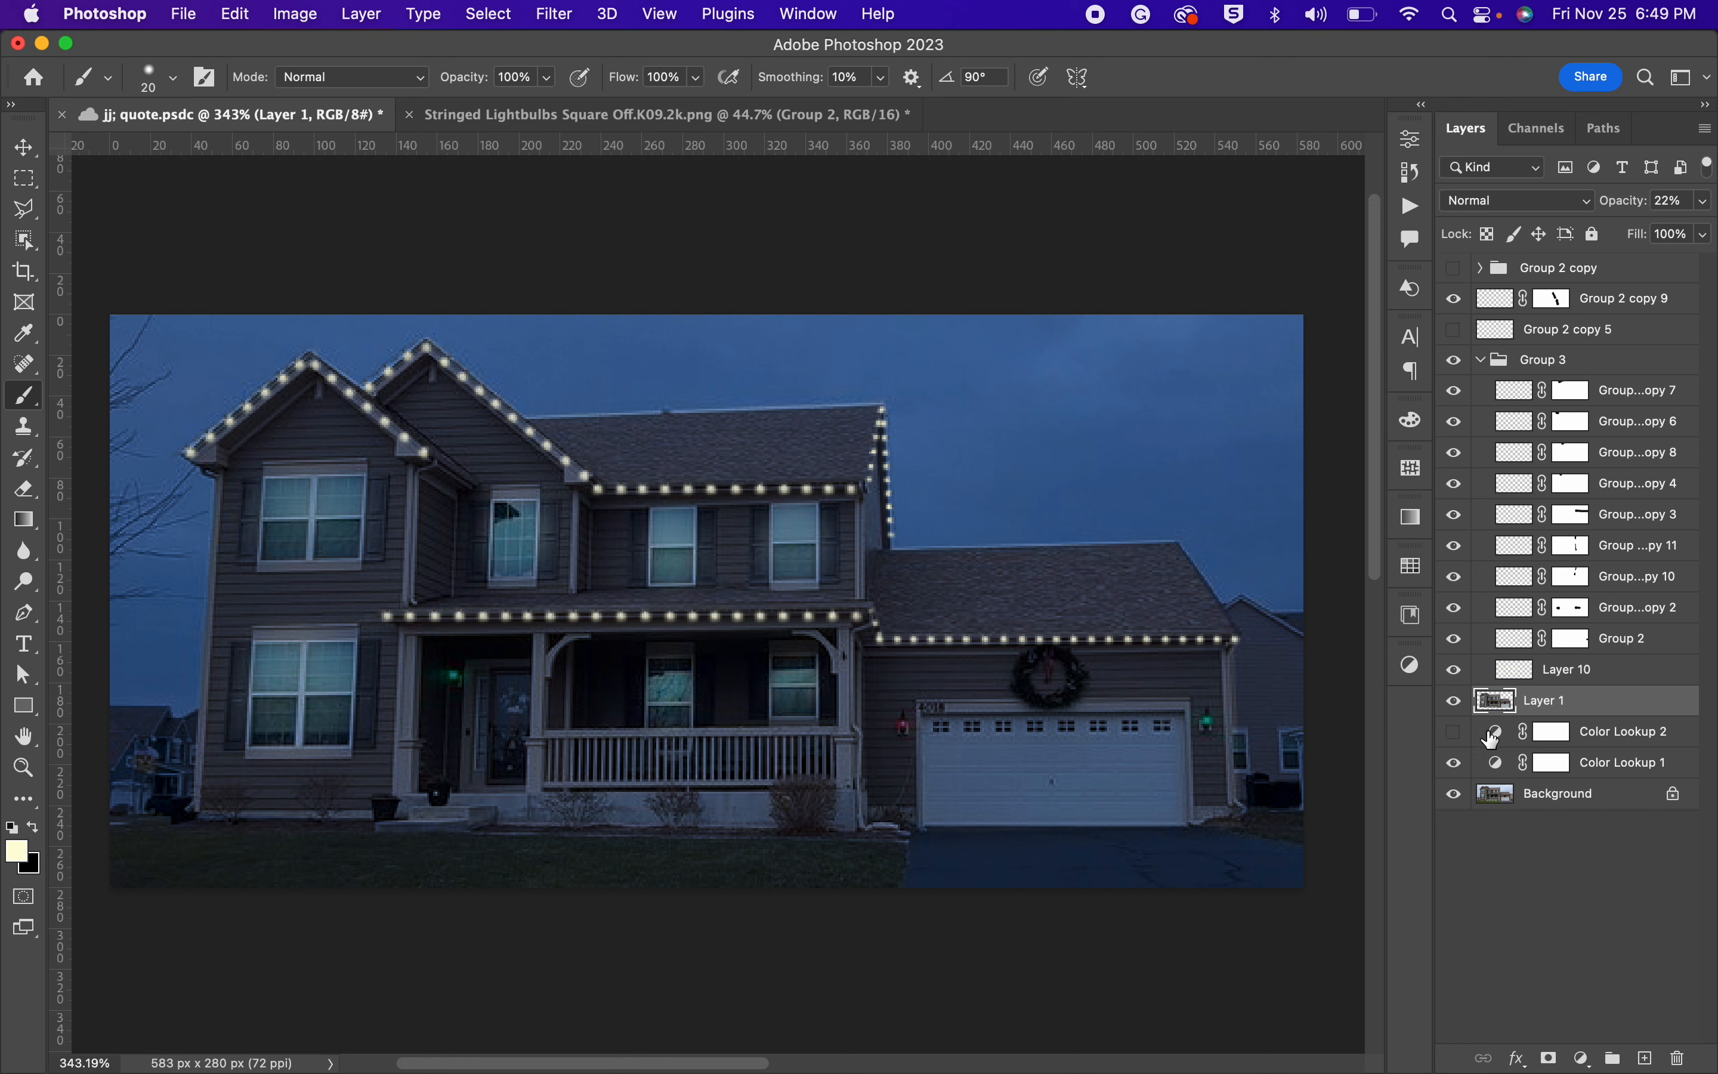
left_click(1456, 702)
left_click(1455, 702)
Check which roofline each light strand covers by toggling individual layers and the whole of Group 3 off and on.
left_click(1456, 390)
left_click(1456, 391)
left_click(1456, 422)
left_click(1456, 422)
left_click(1456, 360)
left_click(1456, 360)
left_click(1456, 360)
left_click(1456, 360)
left_click(1456, 485)
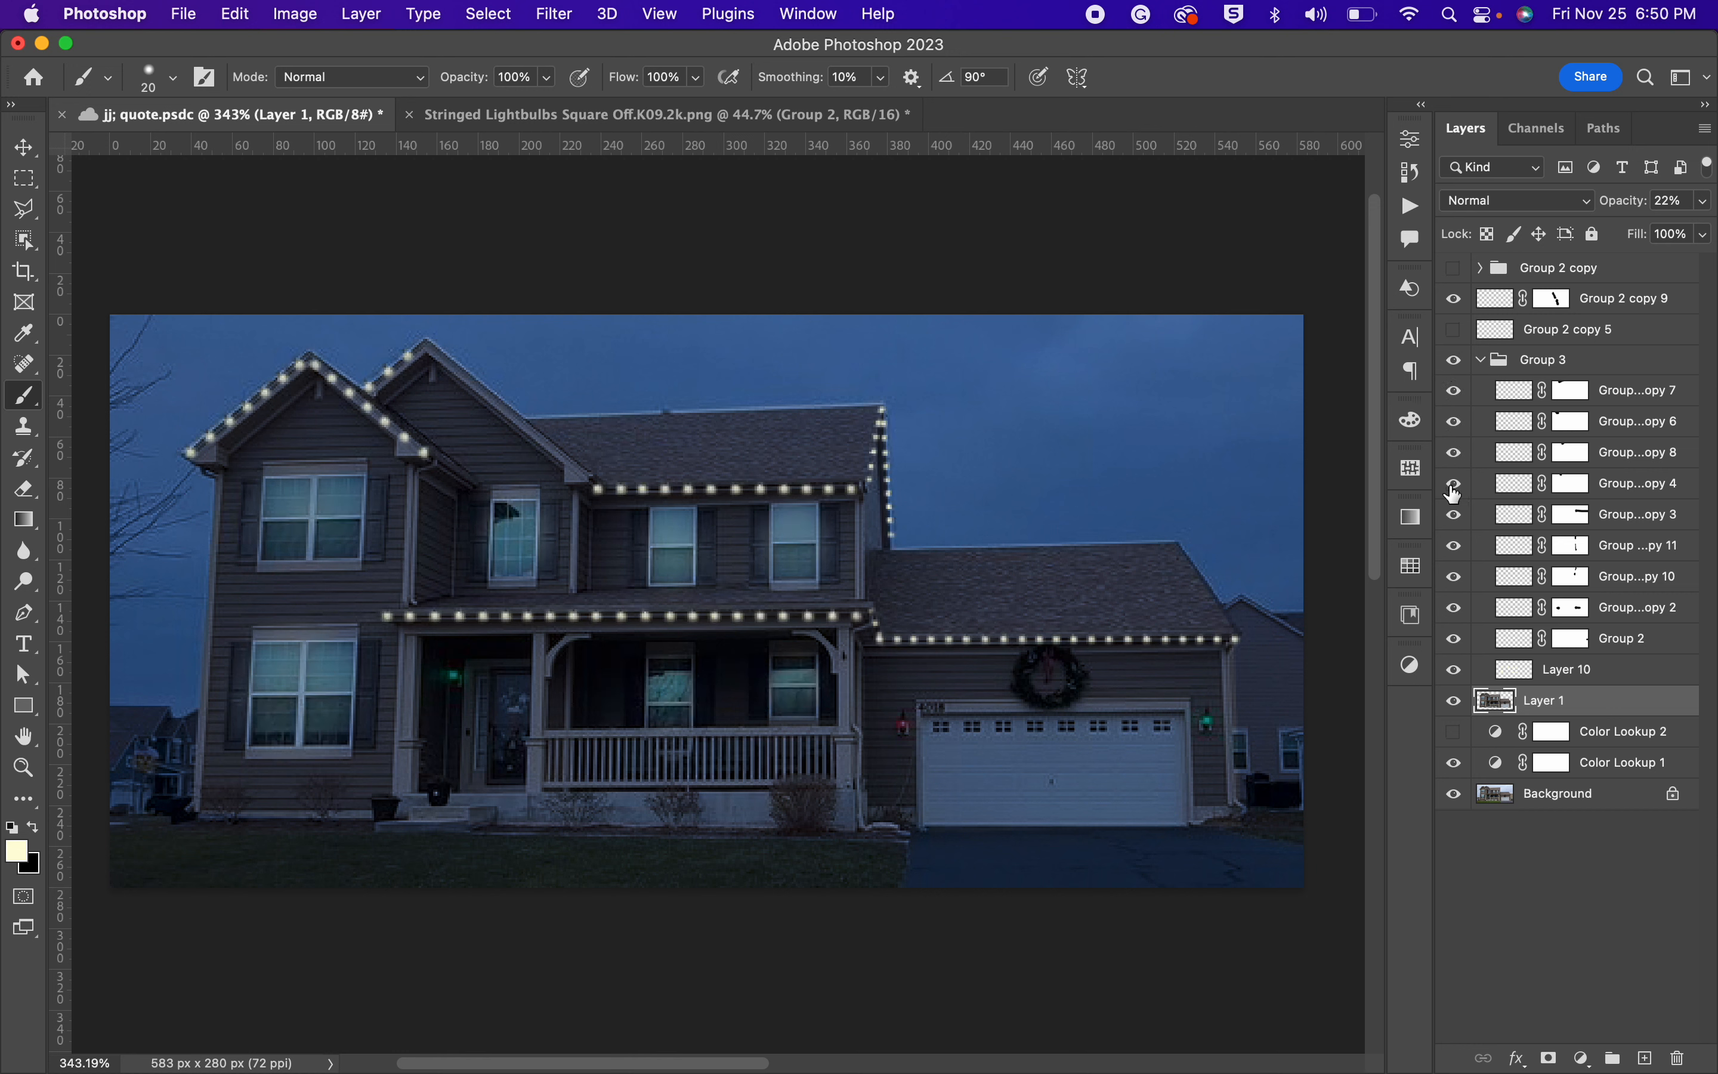
left_click(1456, 485)
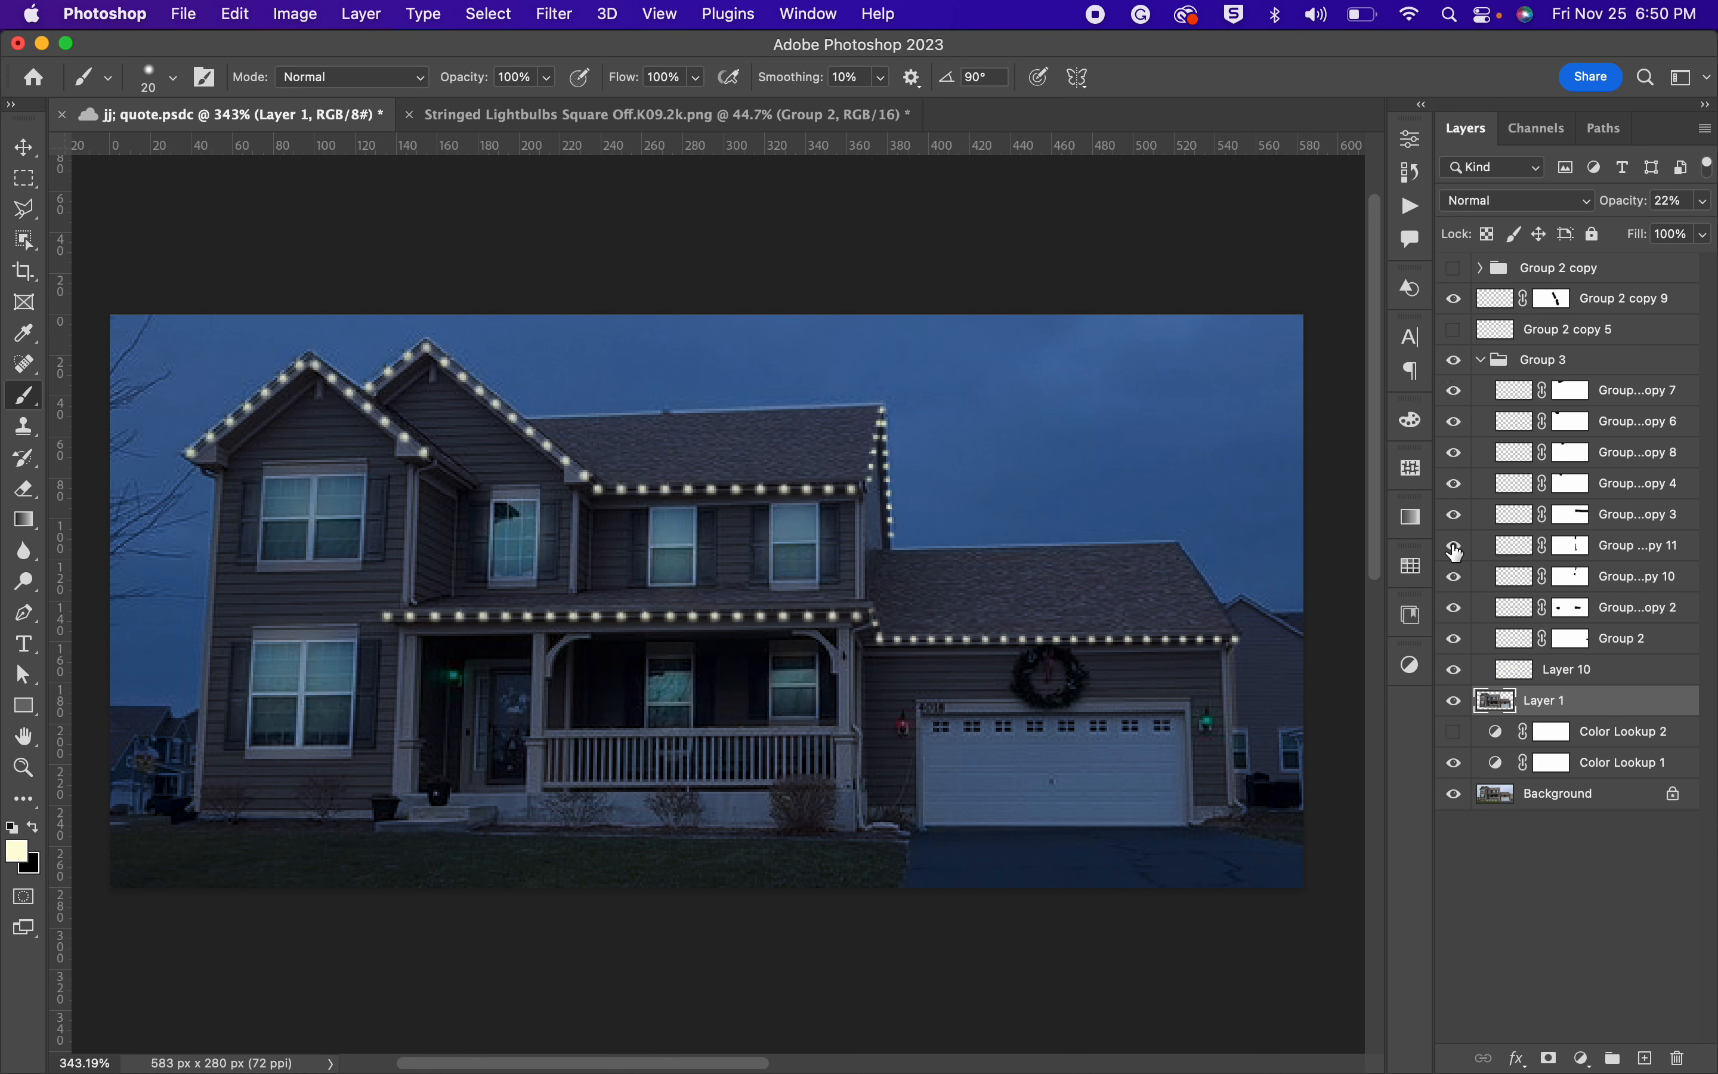
Collapse Group 3 and compare the house with the group's lights hidden and shown.
left_click(1483, 361)
left_click(1458, 362)
left_click(1461, 364)
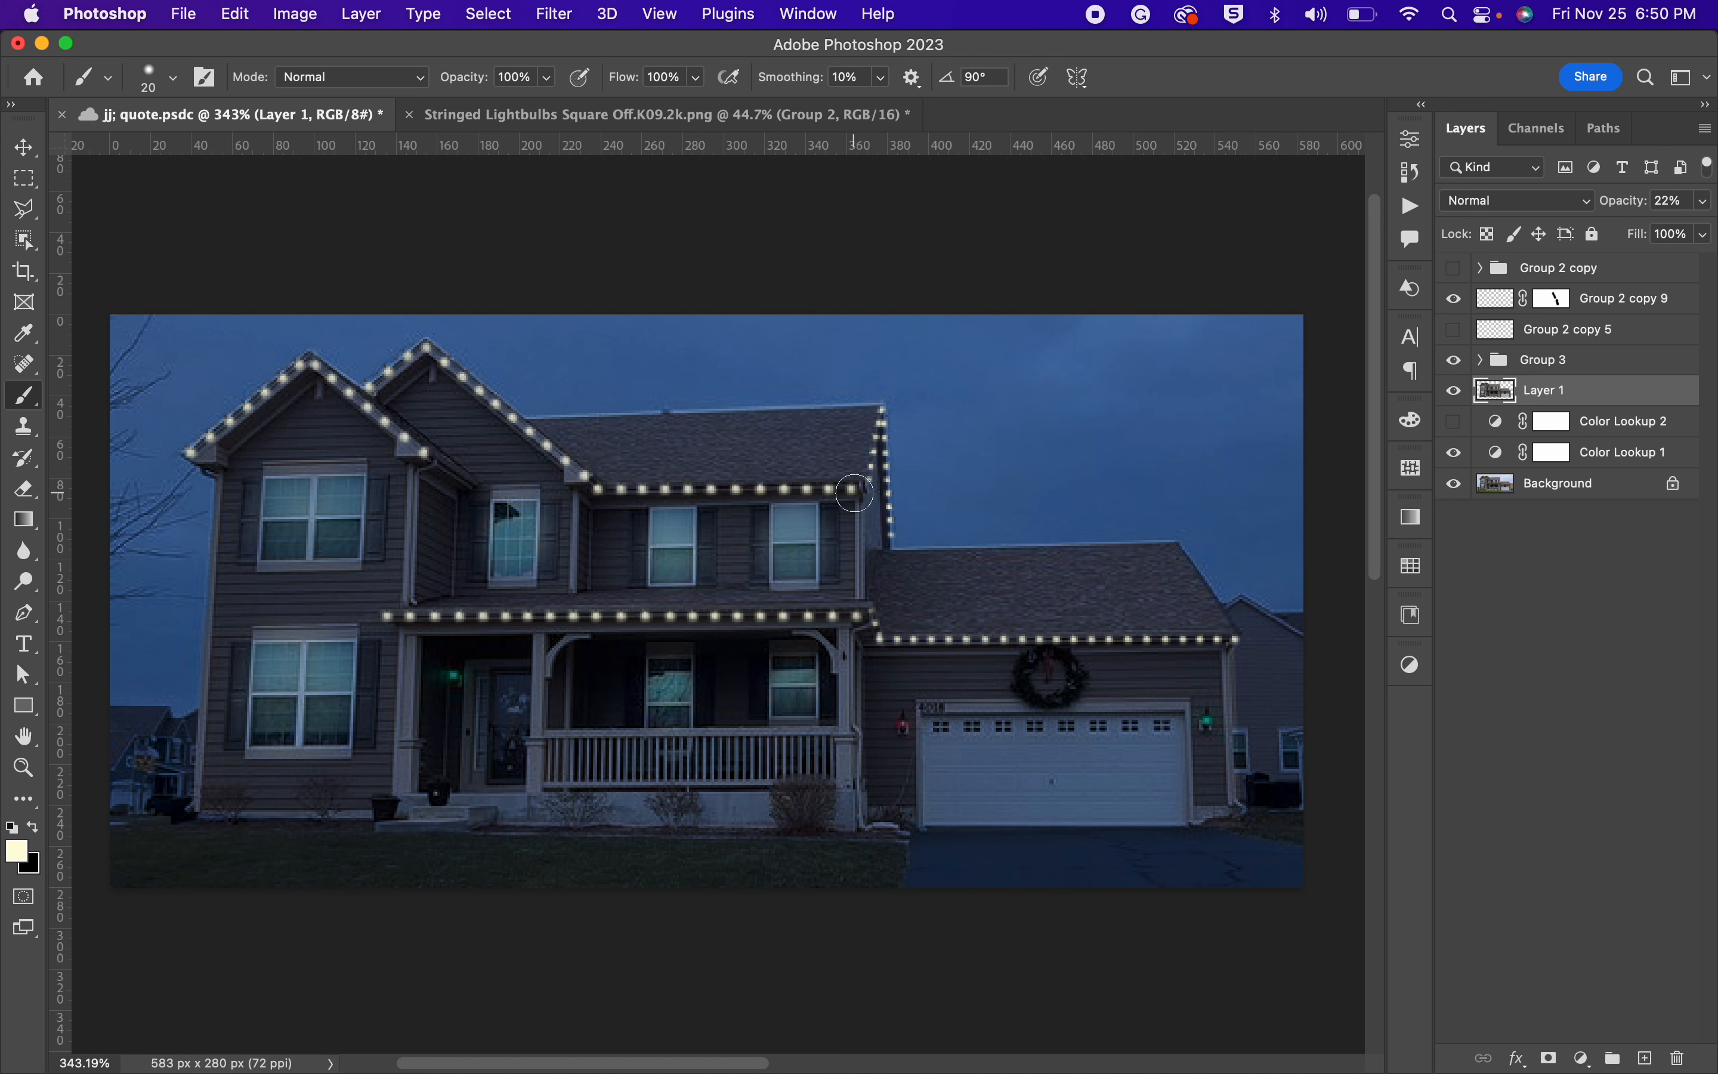
Examine the light strands on the house up close and across the full image in the quote document.
scroll(855, 493, "up", 1)
scroll(855, 493, "up", 3)
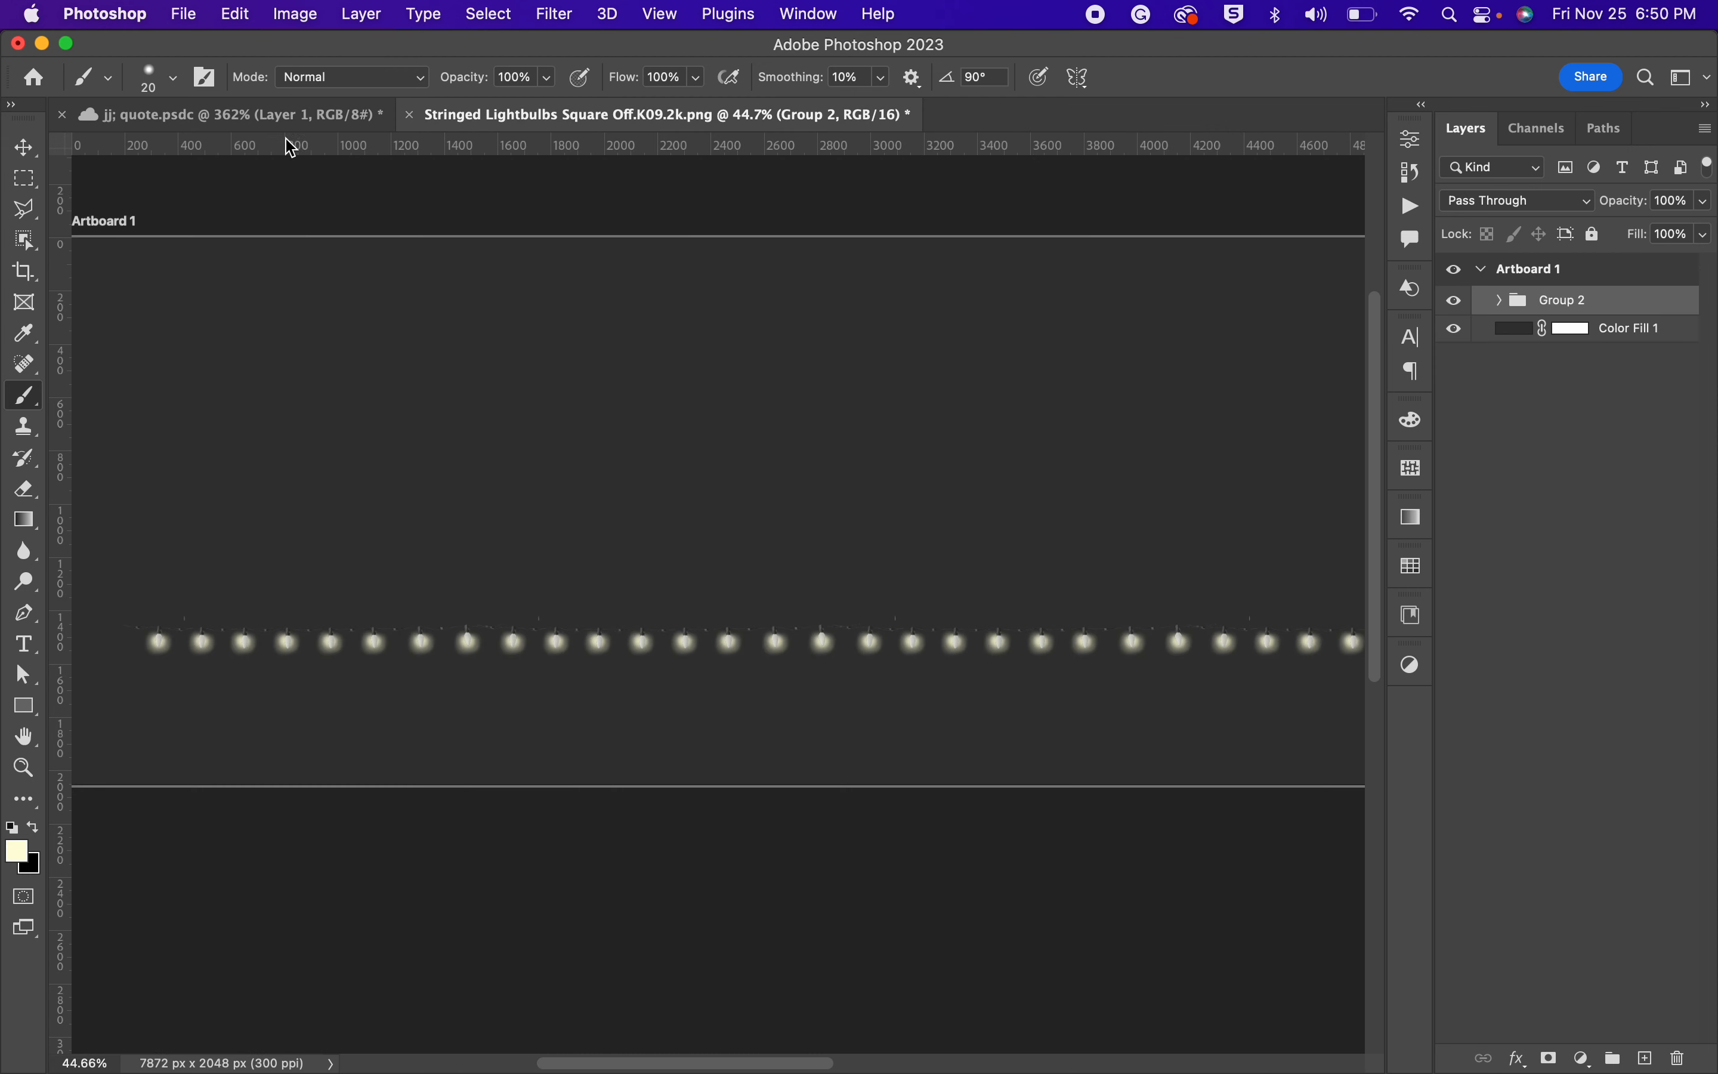
left_click(270, 115)
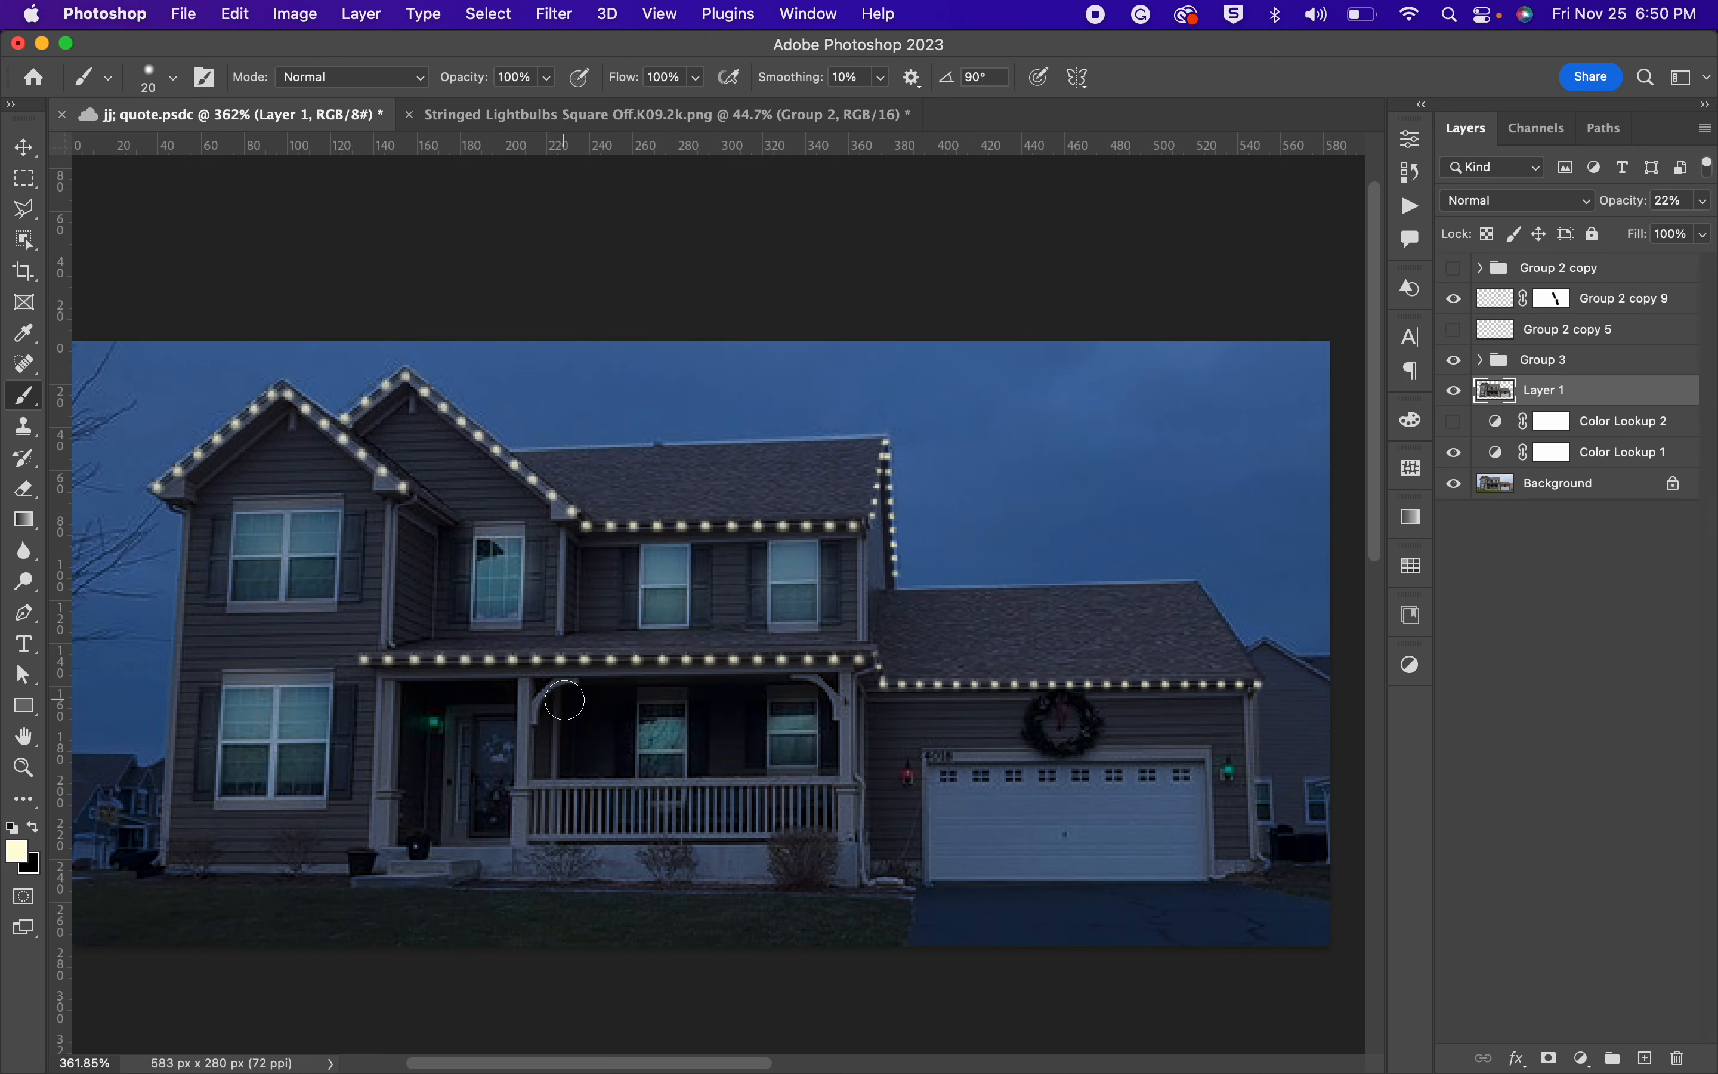
scroll(565, 701, "up", 3)
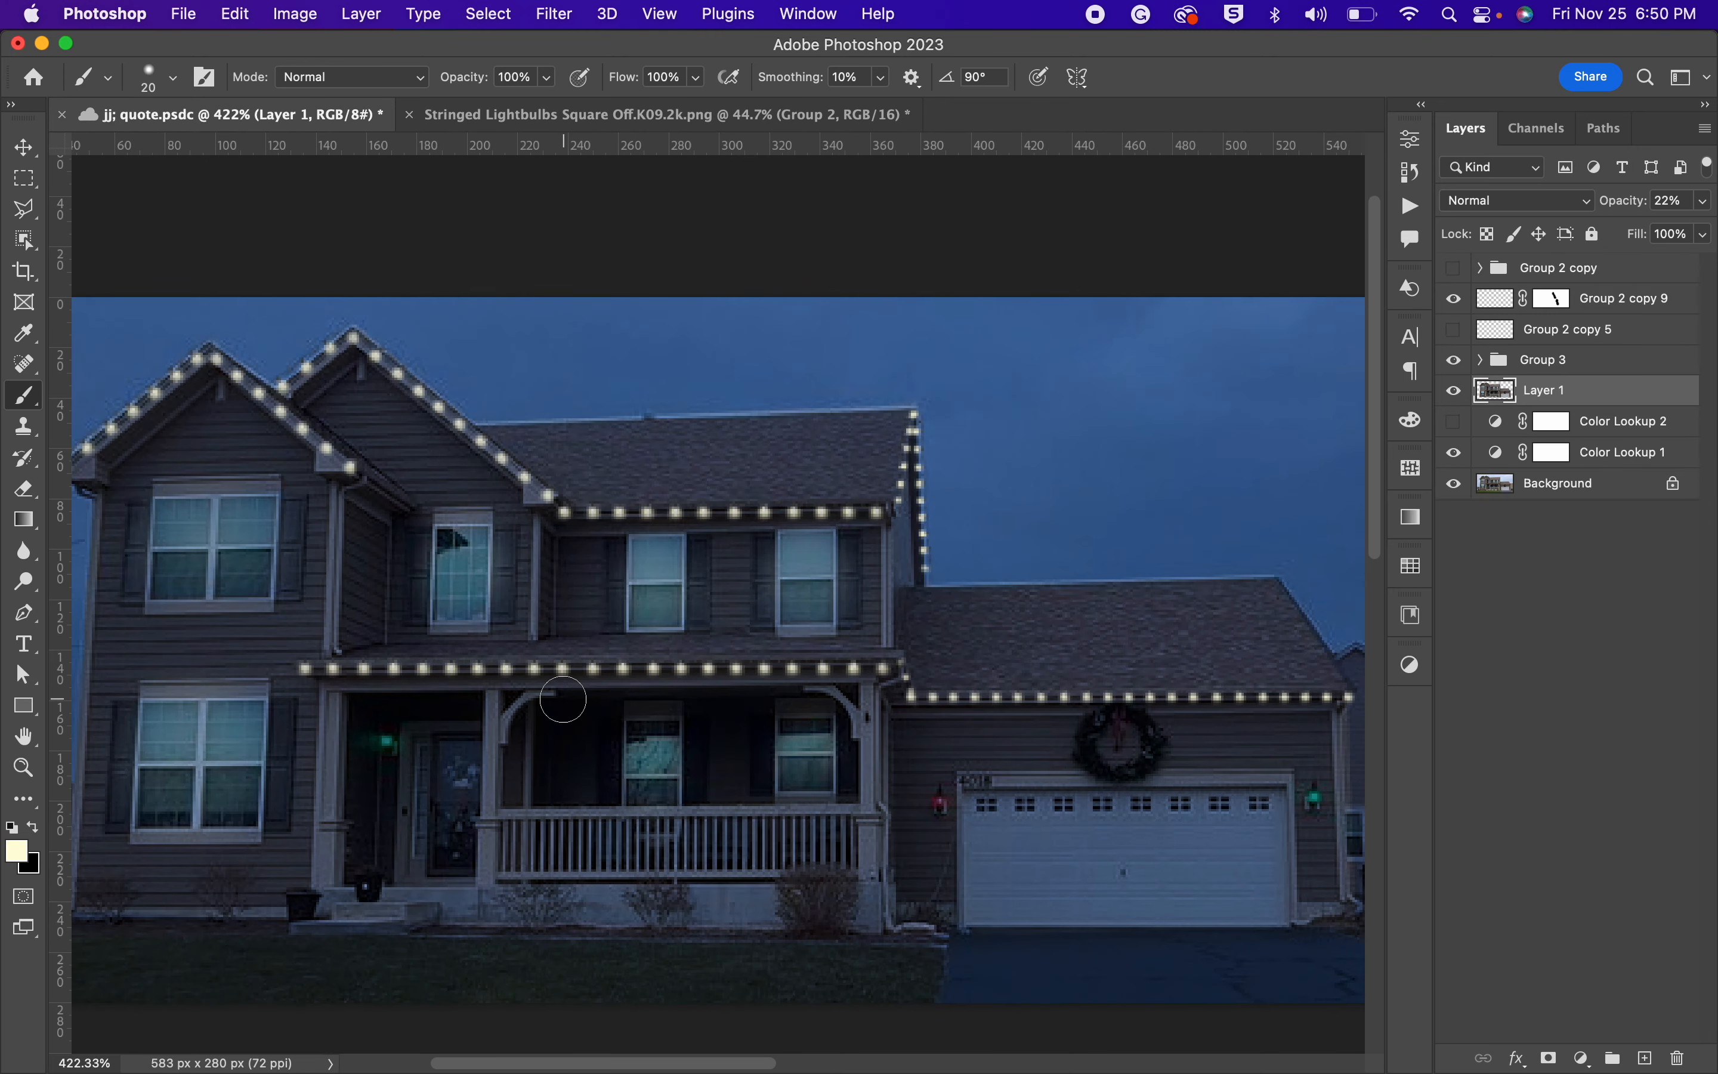
scroll(563, 700, "left", 2)
scroll(563, 700, "down", 1)
scroll(565, 701, "down", 4)
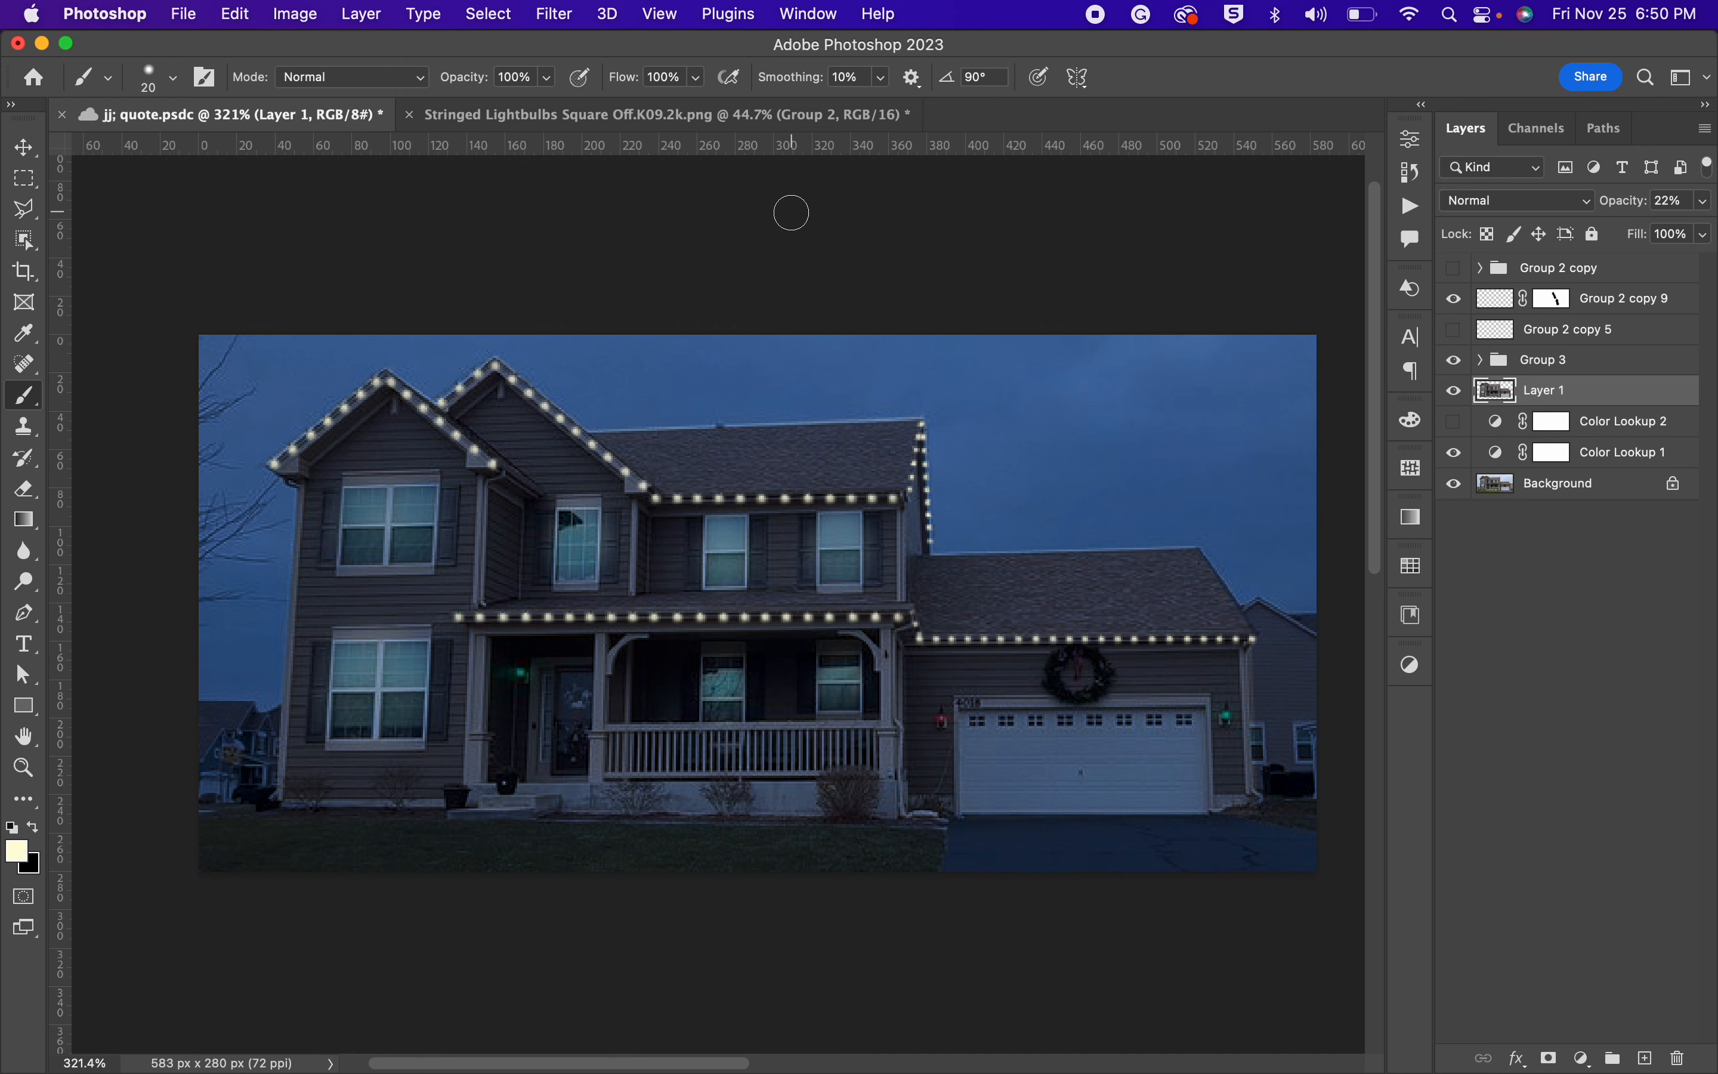
Examine the bulb strand up close in the Stringed Lightbulbs document, and return to the house quote document.
left_click(690, 122)
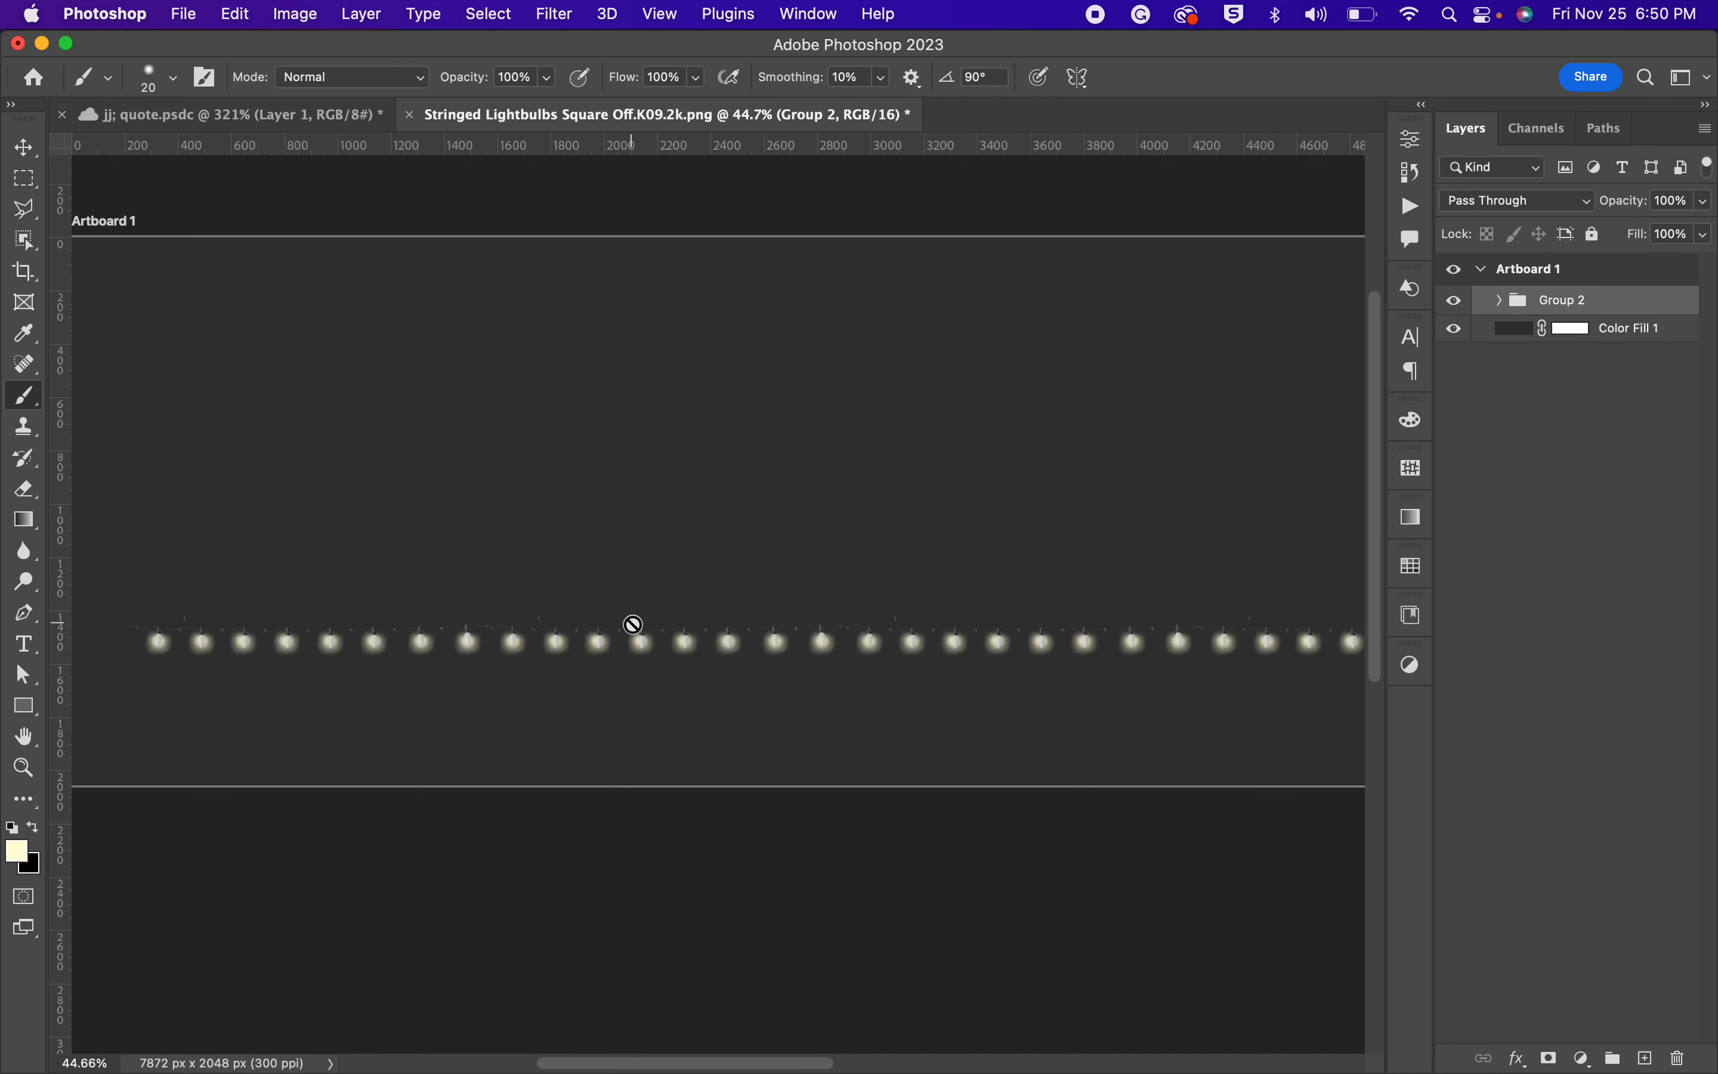
left_click(312, 127)
left_click(487, 117)
scroll(617, 712, "down", 2)
scroll(617, 713, "up", 3)
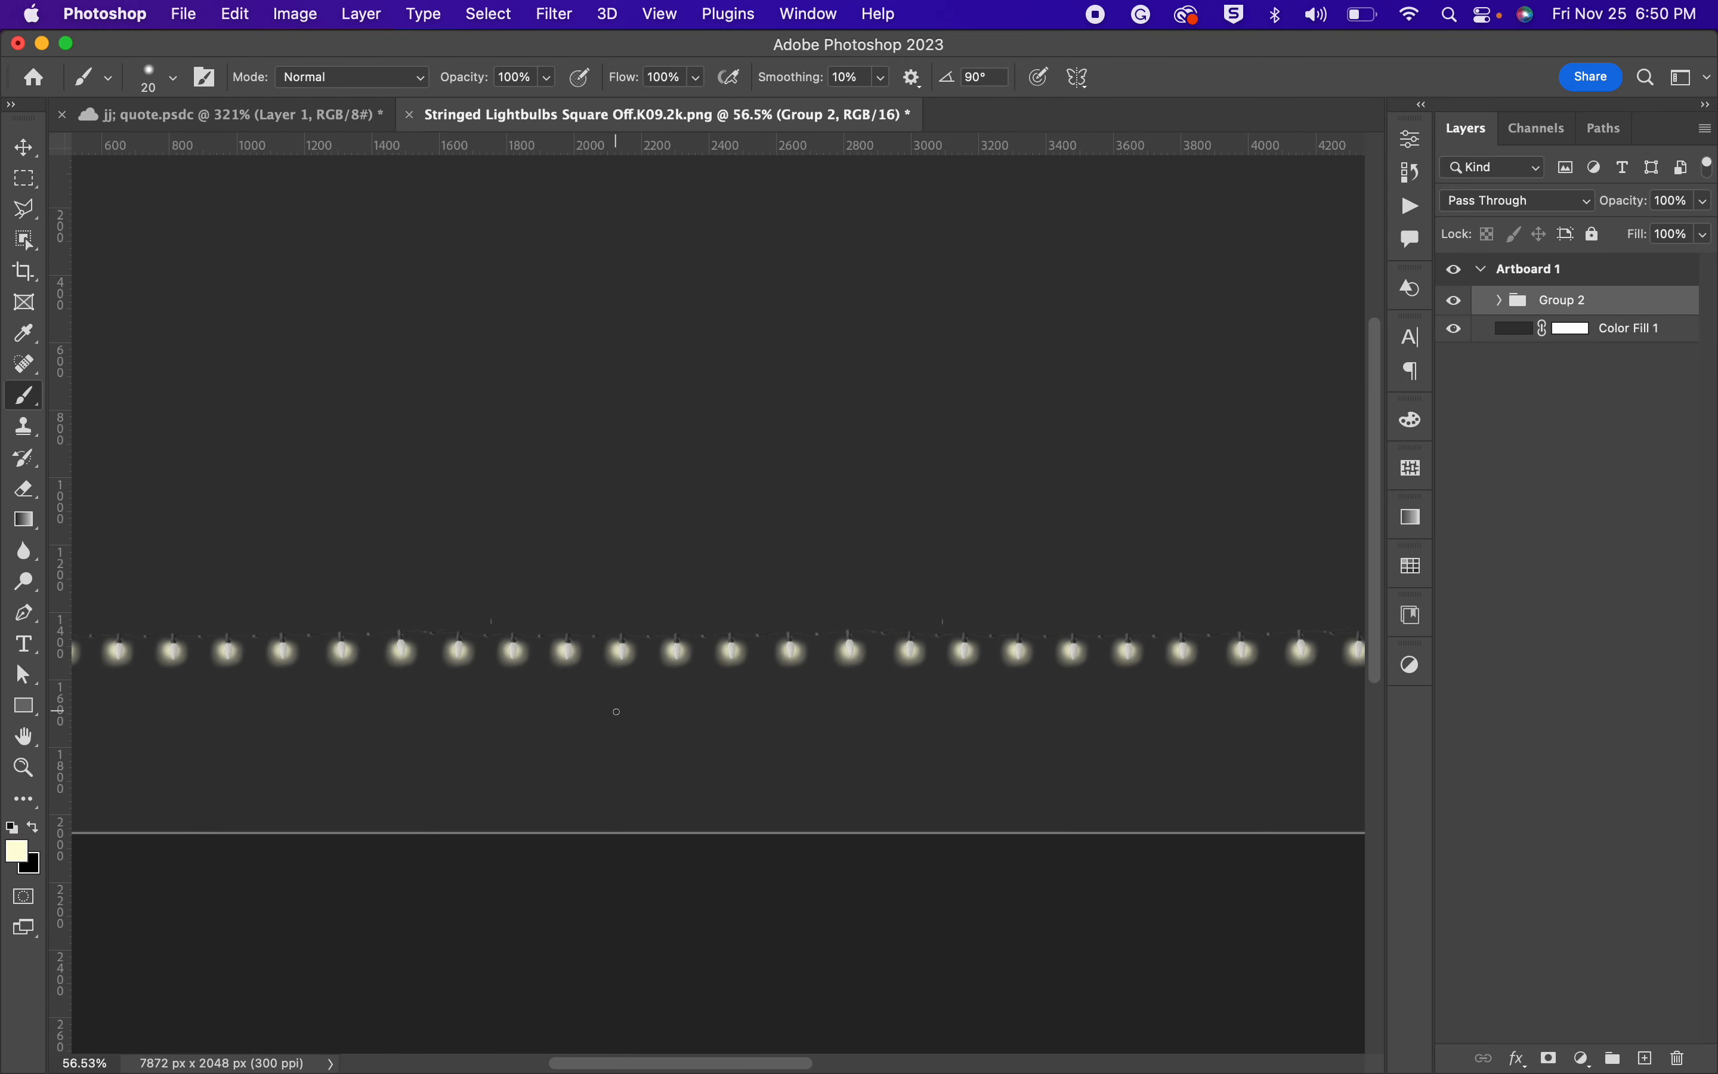
scroll(616, 713, "up", 3)
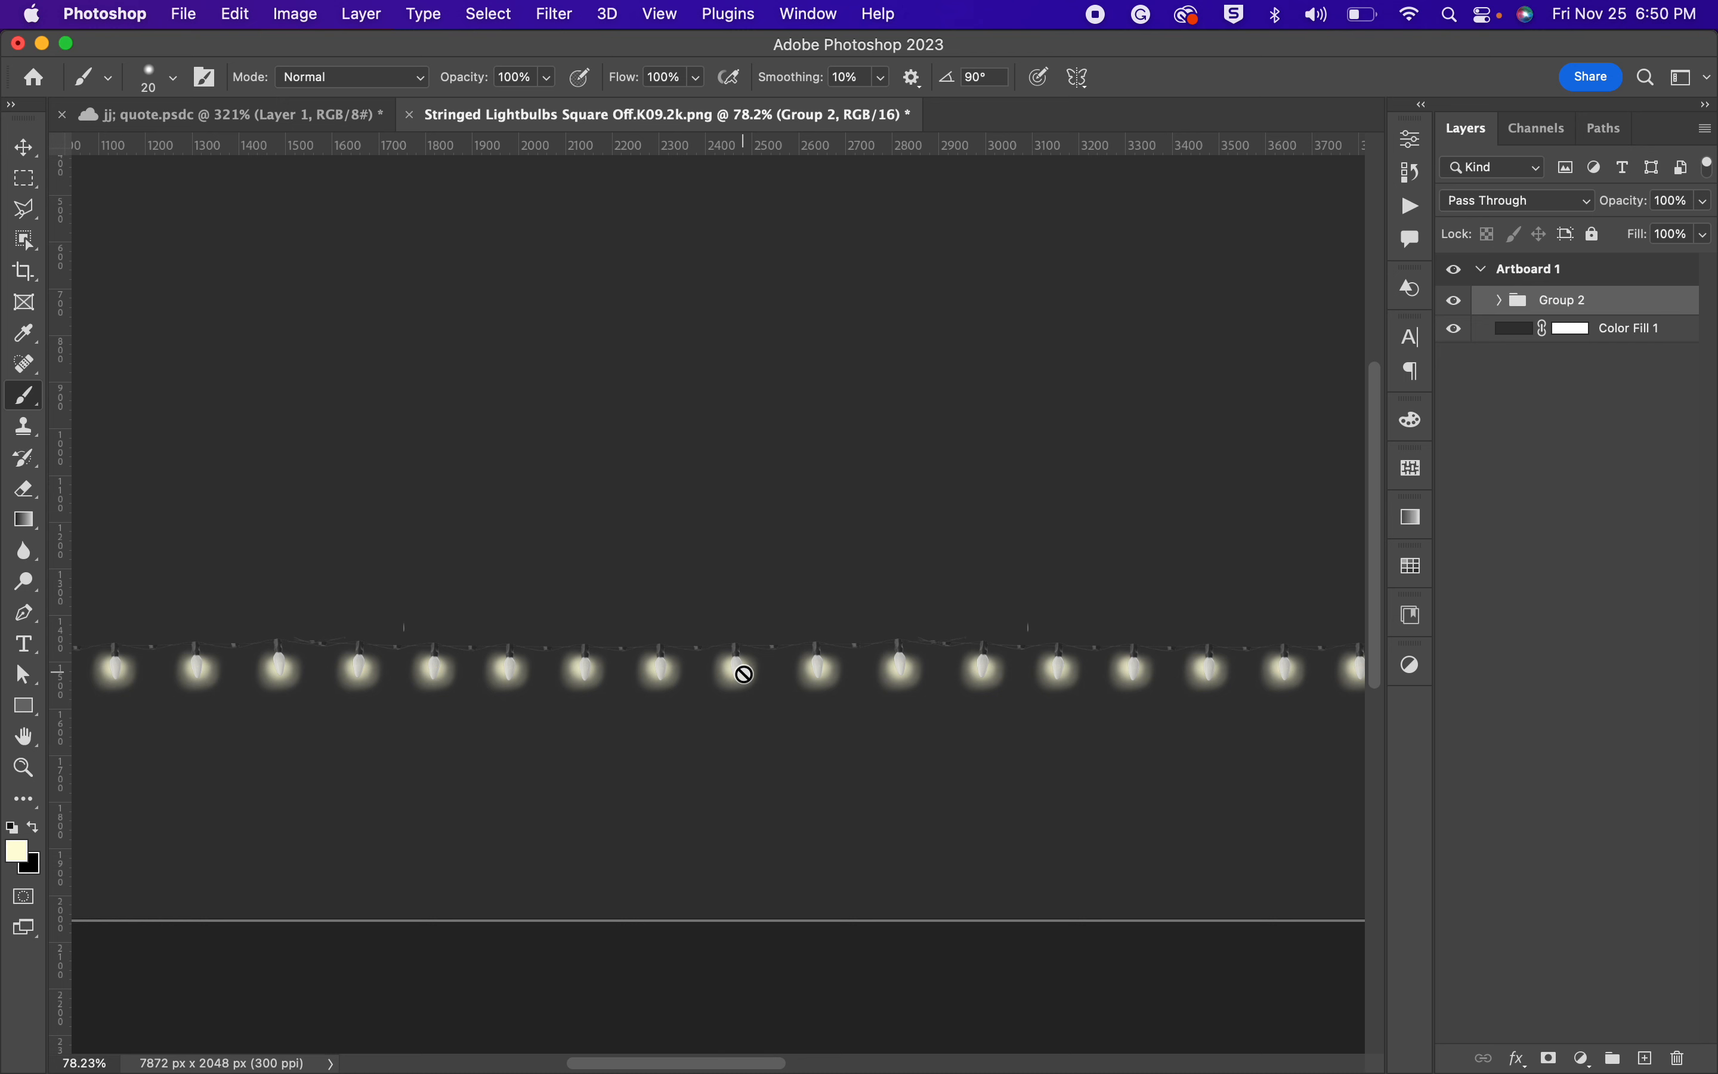
scroll(744, 674, "down", 3)
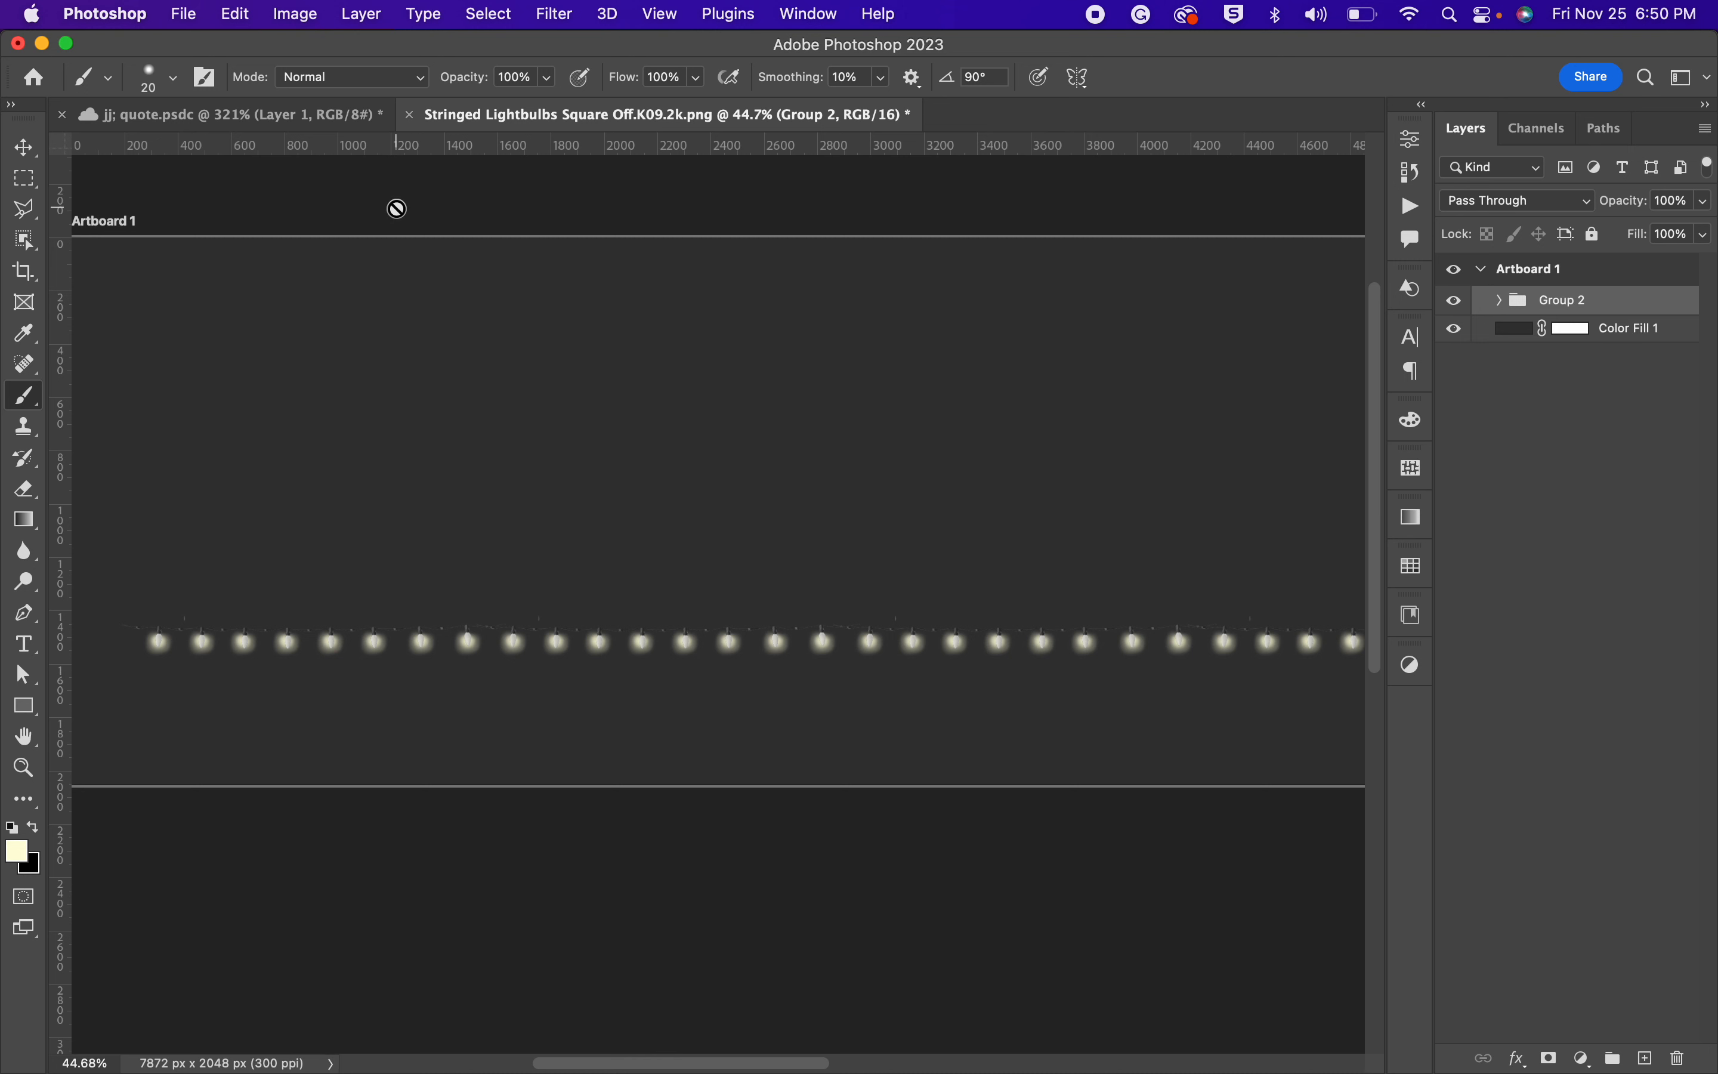
left_click(338, 129)
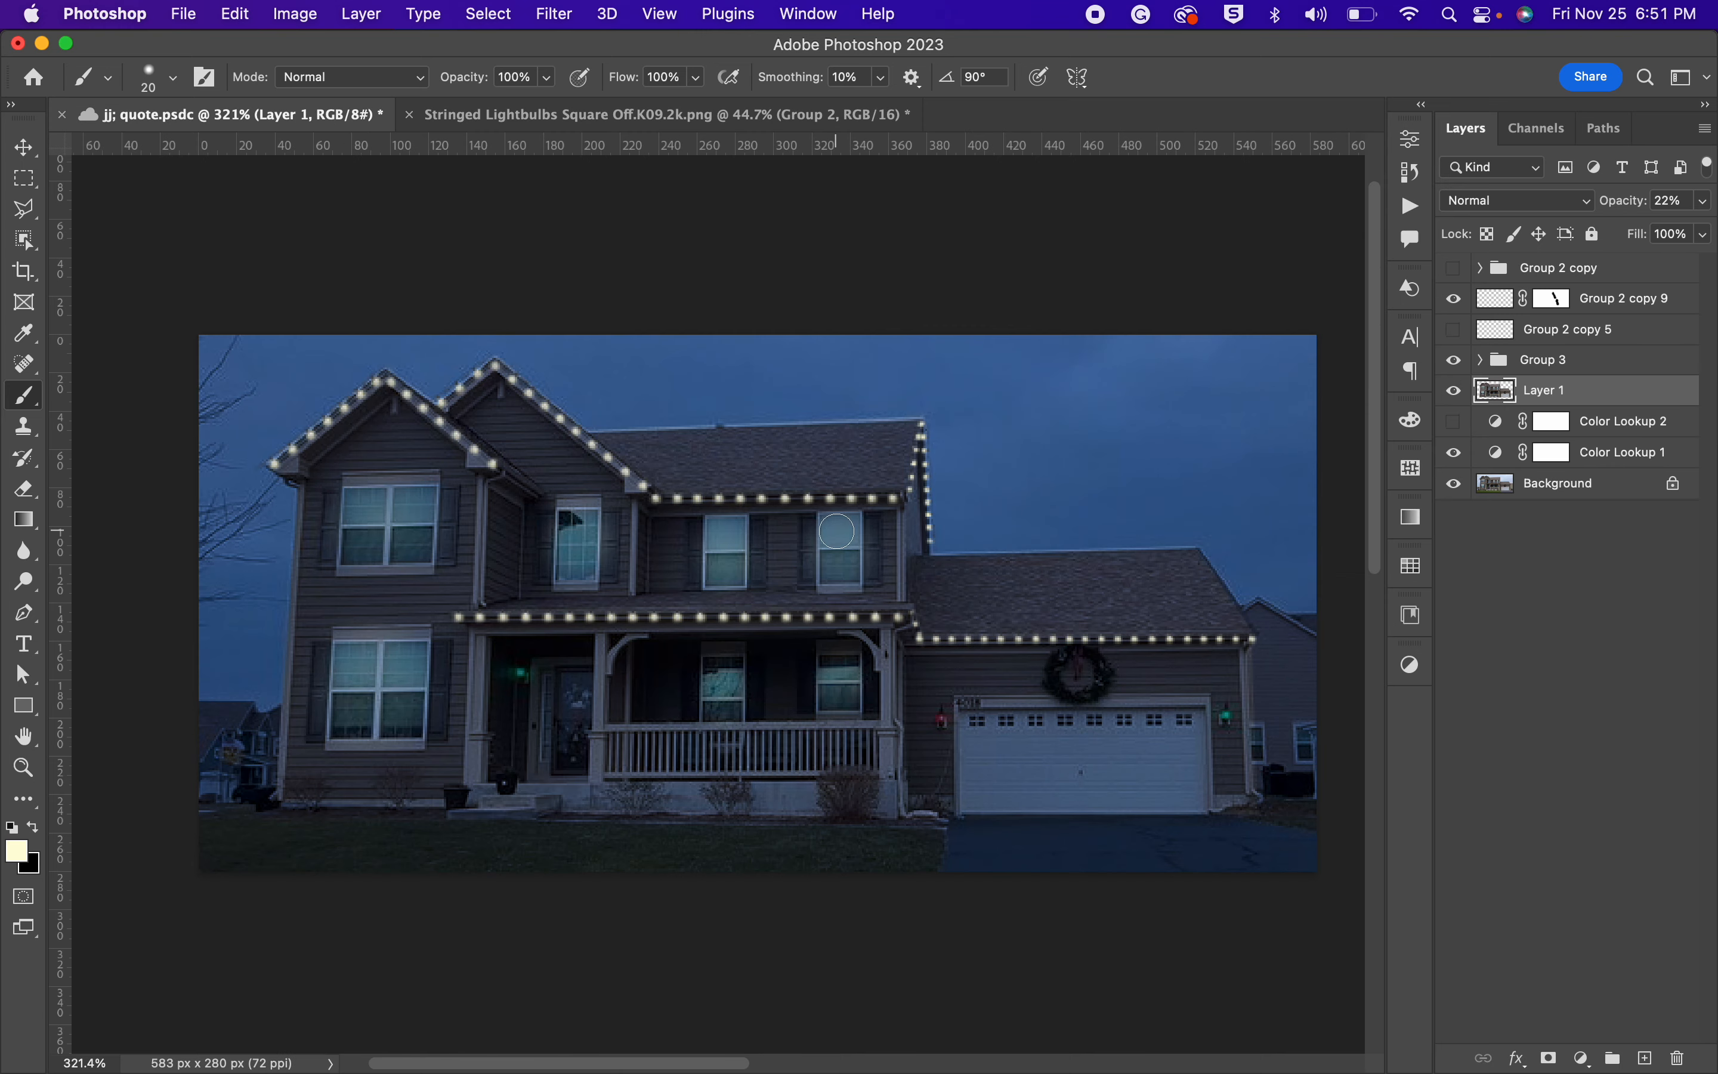
scroll(837, 531, "right", 2)
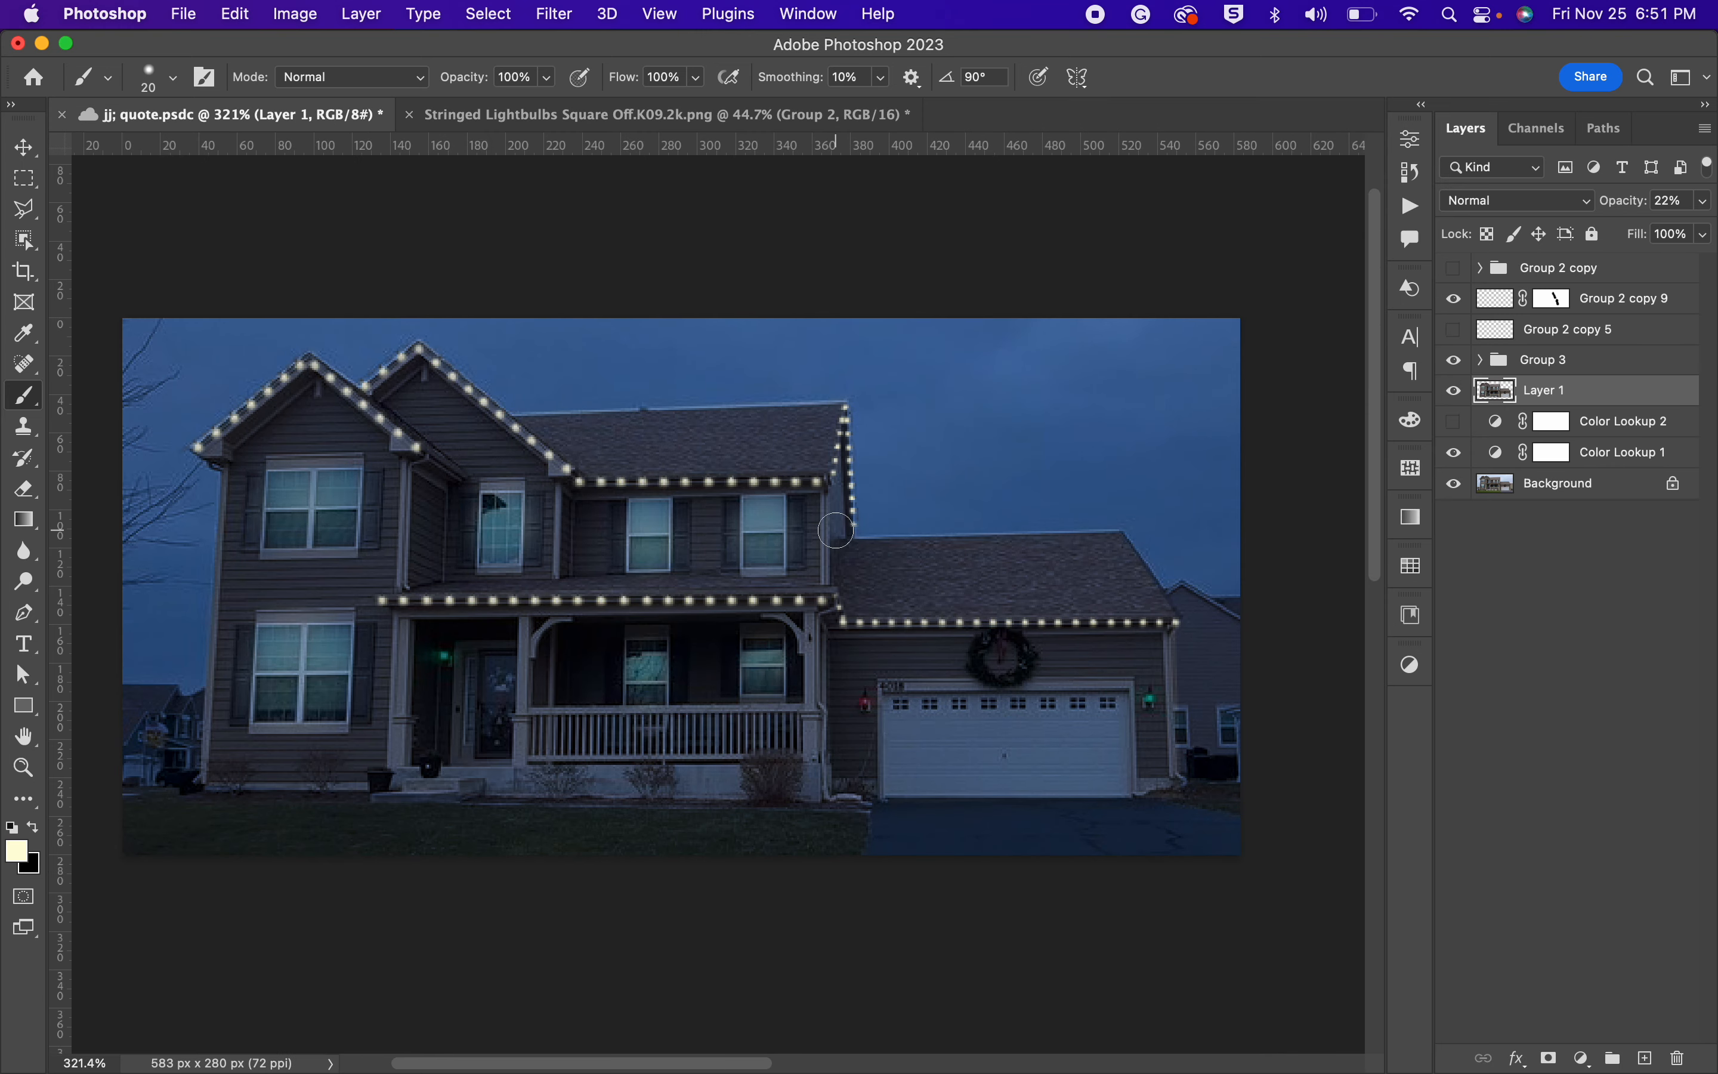